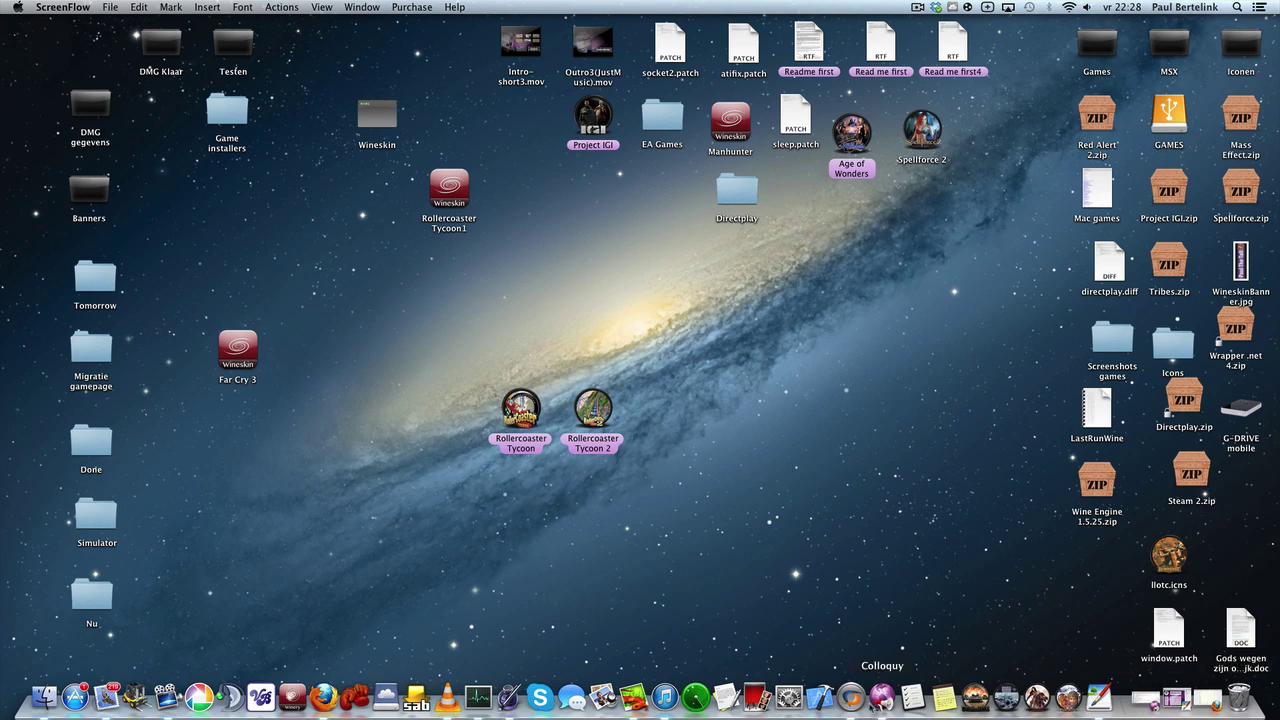
Bring up the Firefox Dock icon's menu of window actions.
right_click(323, 697)
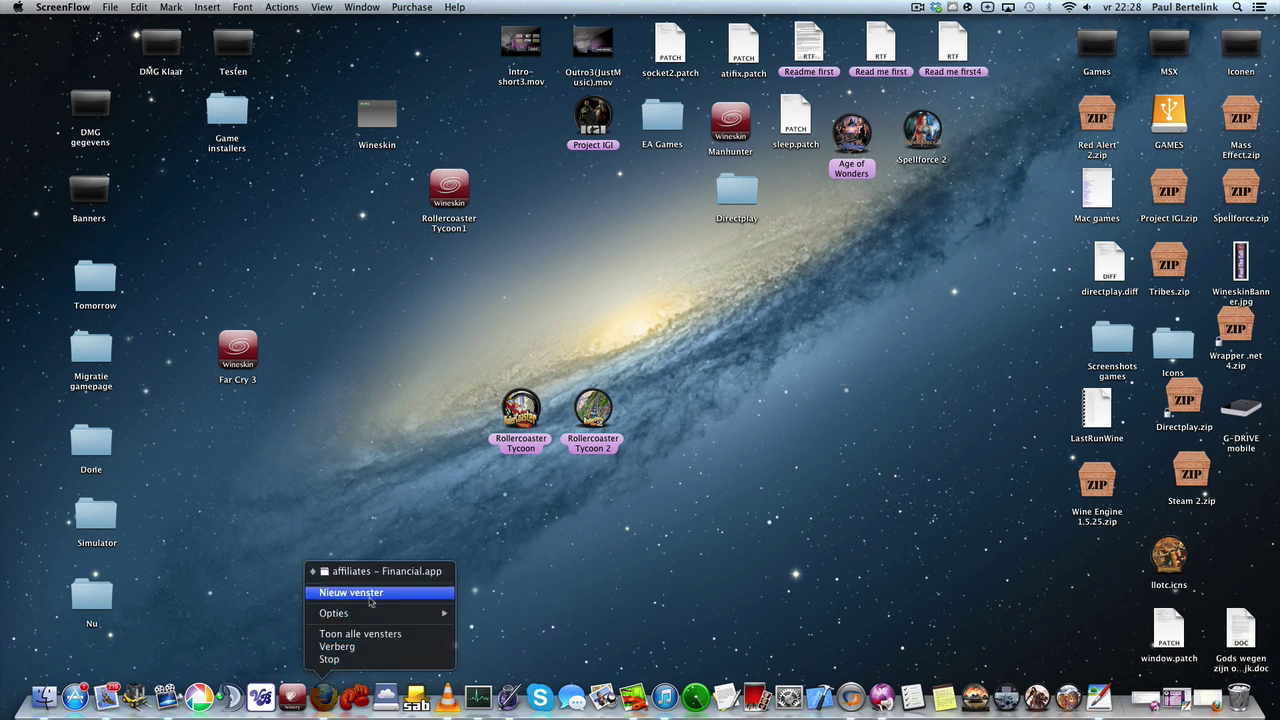
Open a new Firefox window and browse paulthetall.com's simulator game list.
click(351, 592)
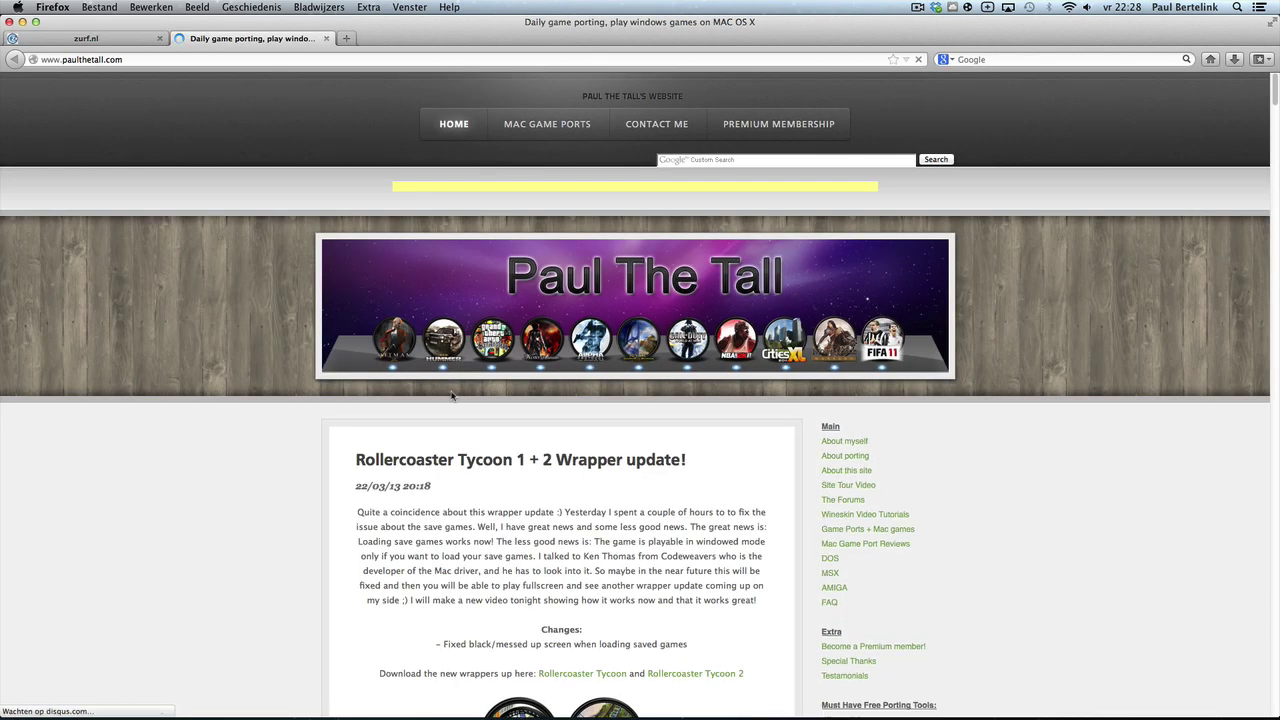
scroll(451, 394, down, 5)
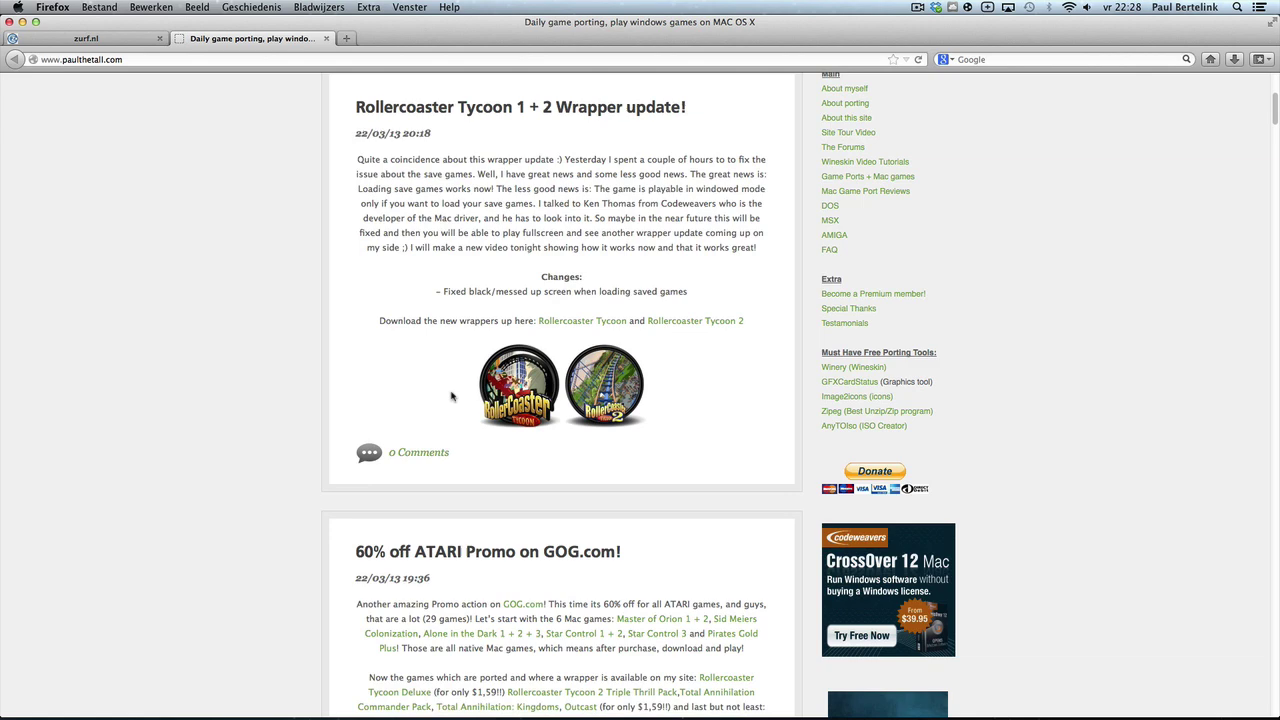
scroll(451, 394, down, 4)
scroll(451, 396, down, 5)
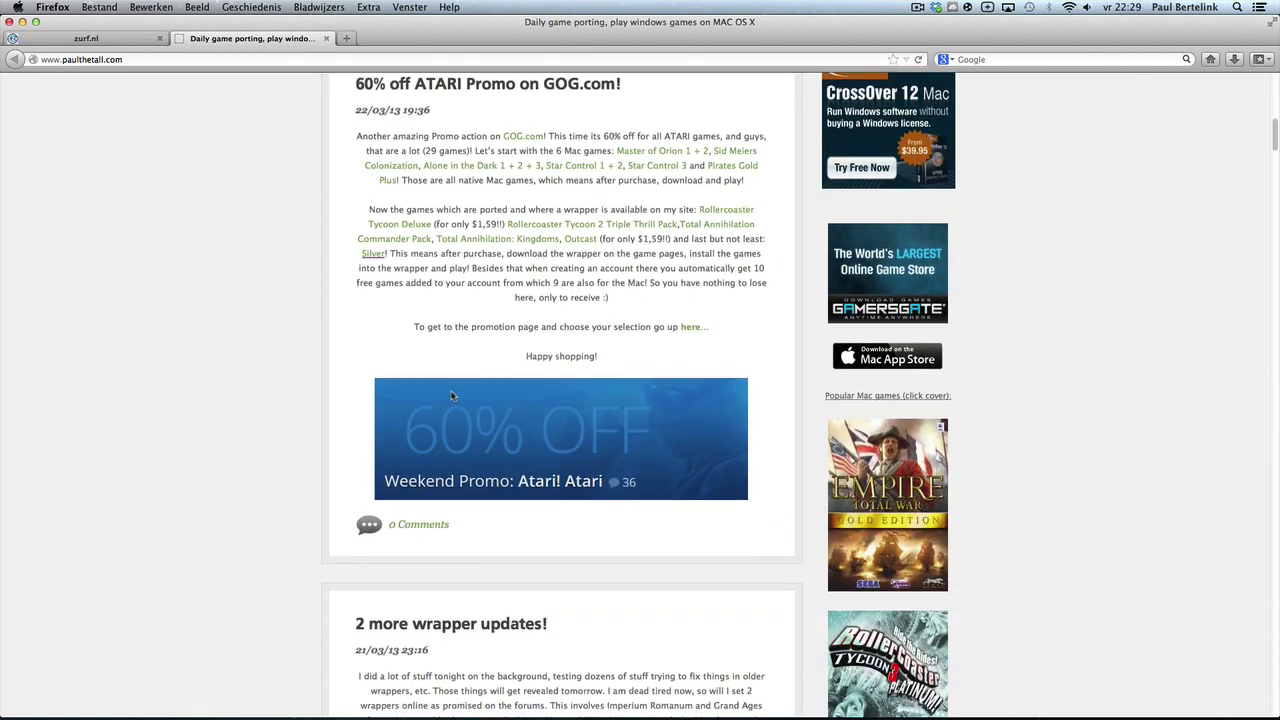
scroll(451, 396, up, 4)
scroll(451, 396, up, 7)
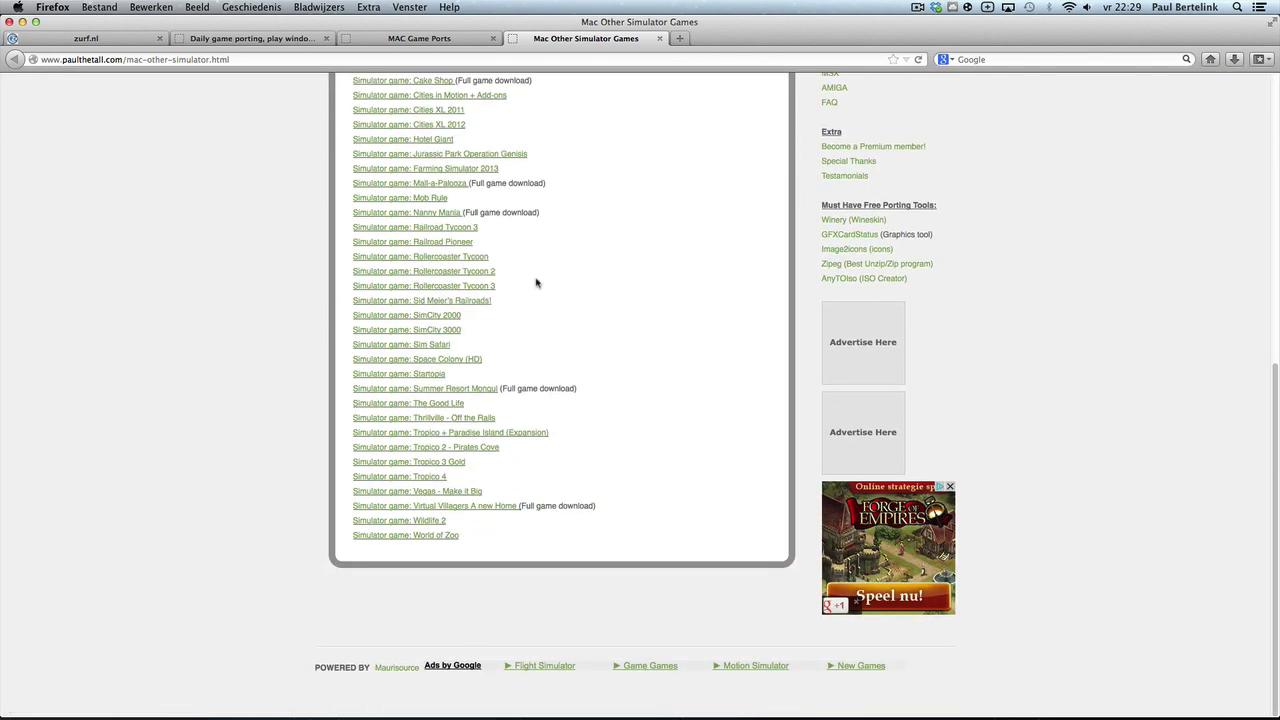
Open the Rollercoaster Tycoon Mac page in a new tab and scroll to its box art.
click(446, 257)
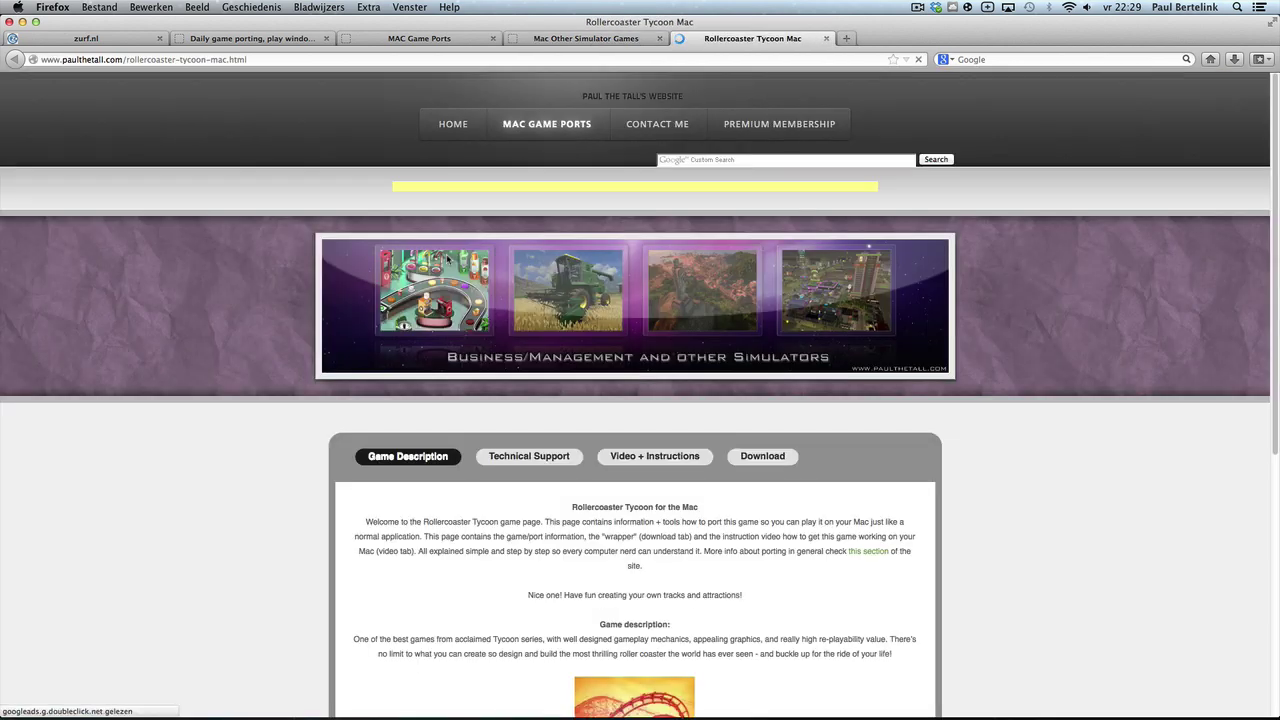
scroll(596, 424, down, 5)
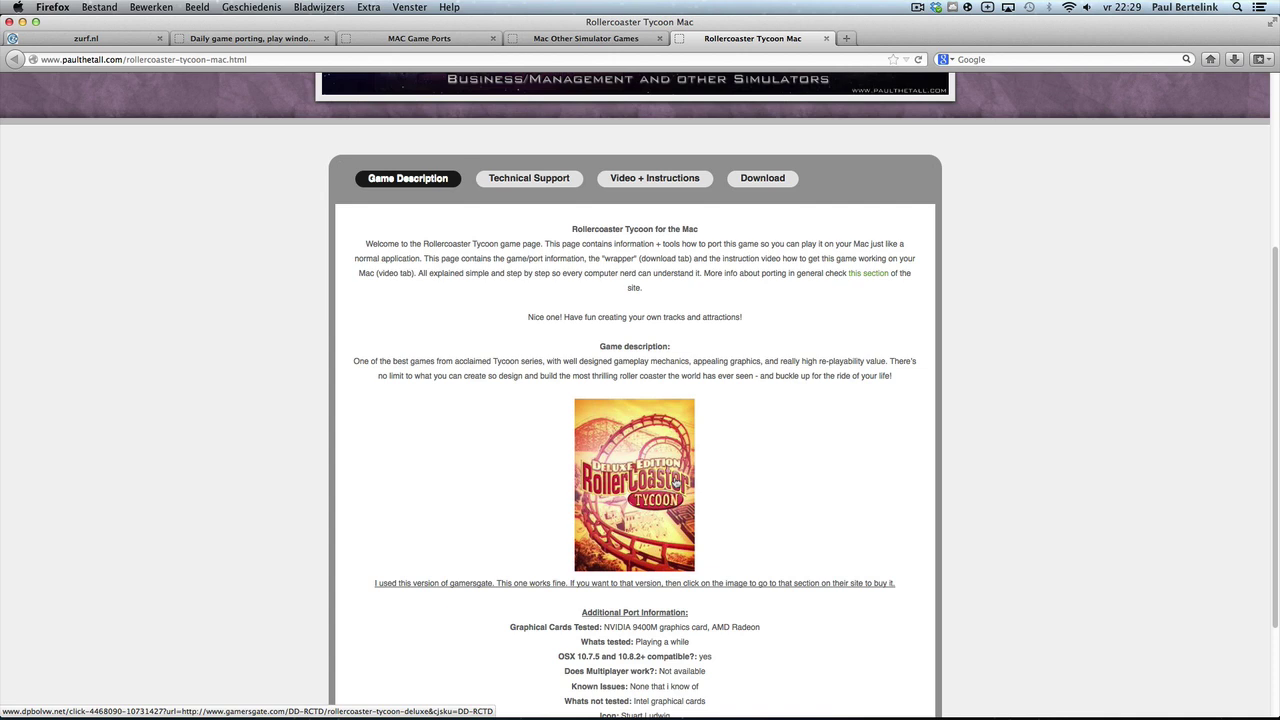
scroll(655, 452, down, 2)
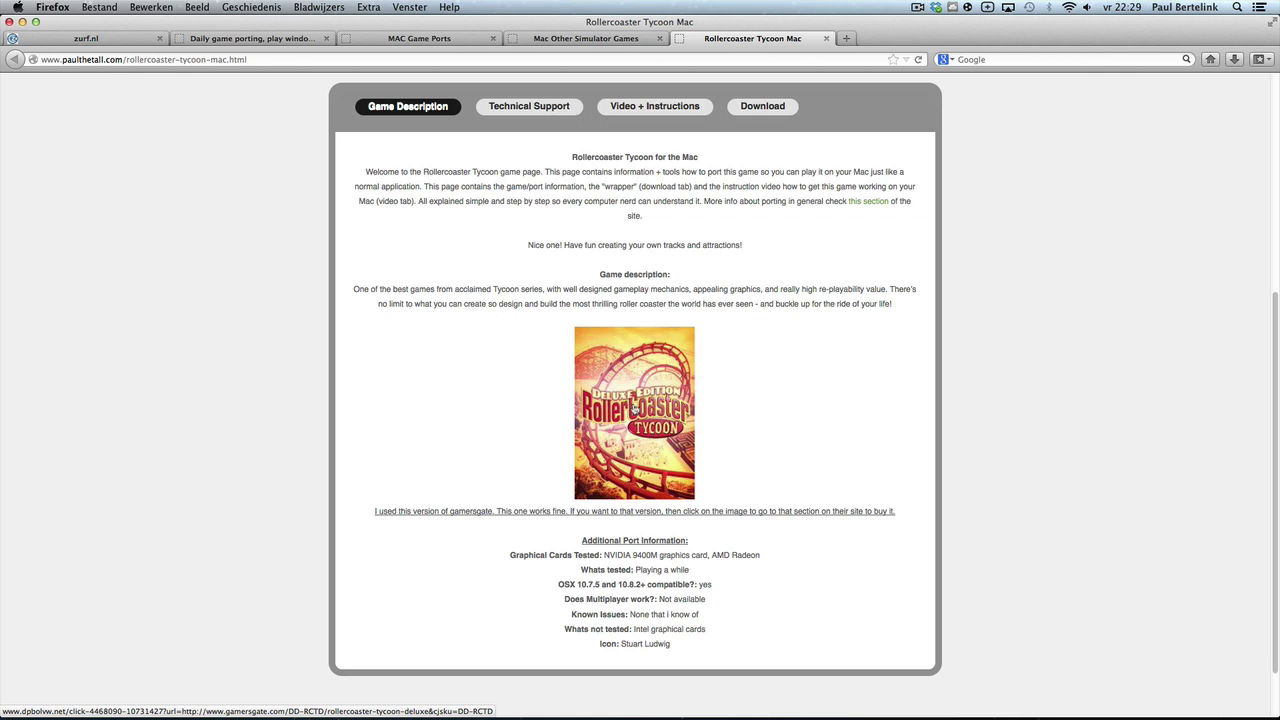
click(623, 403)
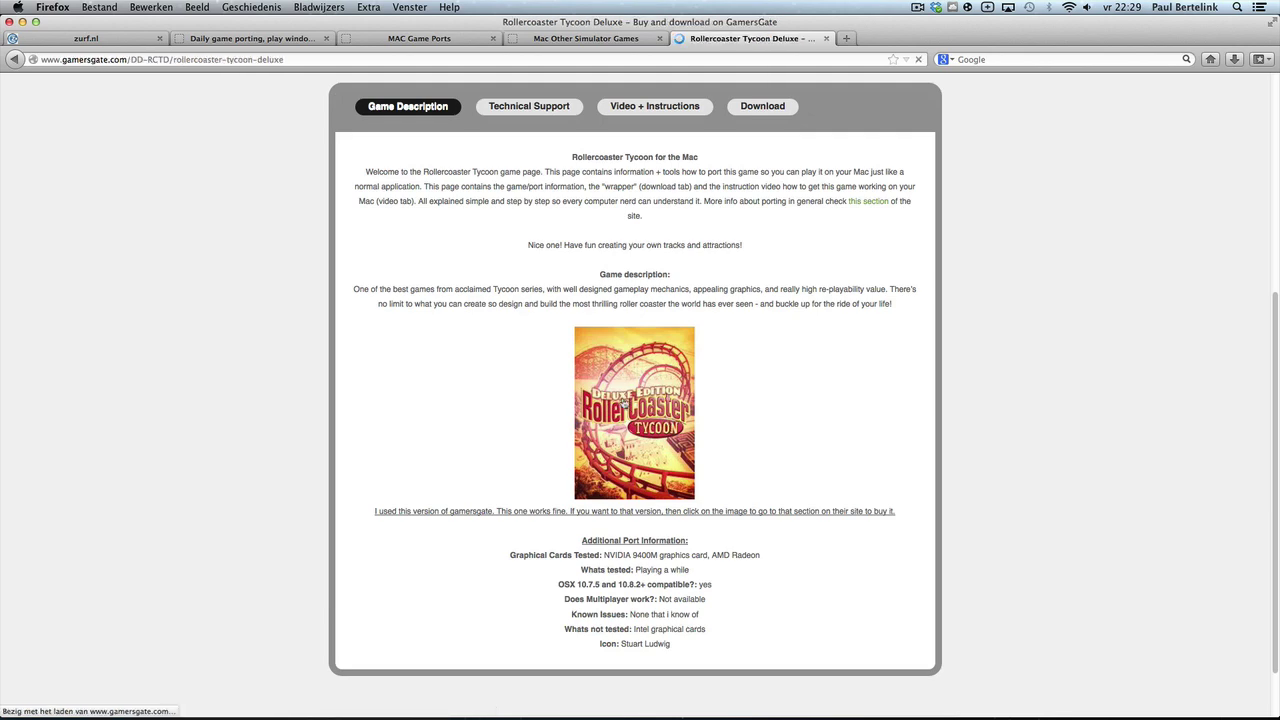
scroll(644, 440, down, 3)
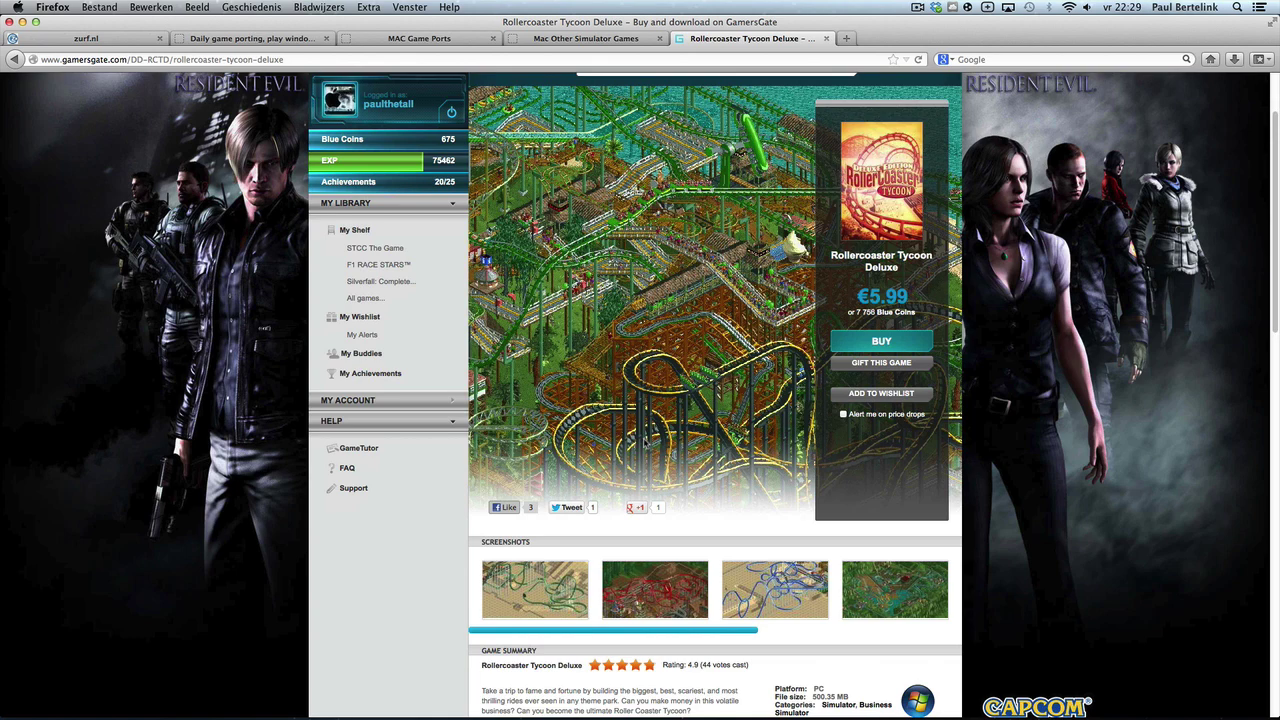
scroll(644, 441, down, 5)
scroll(645, 444, up, 3)
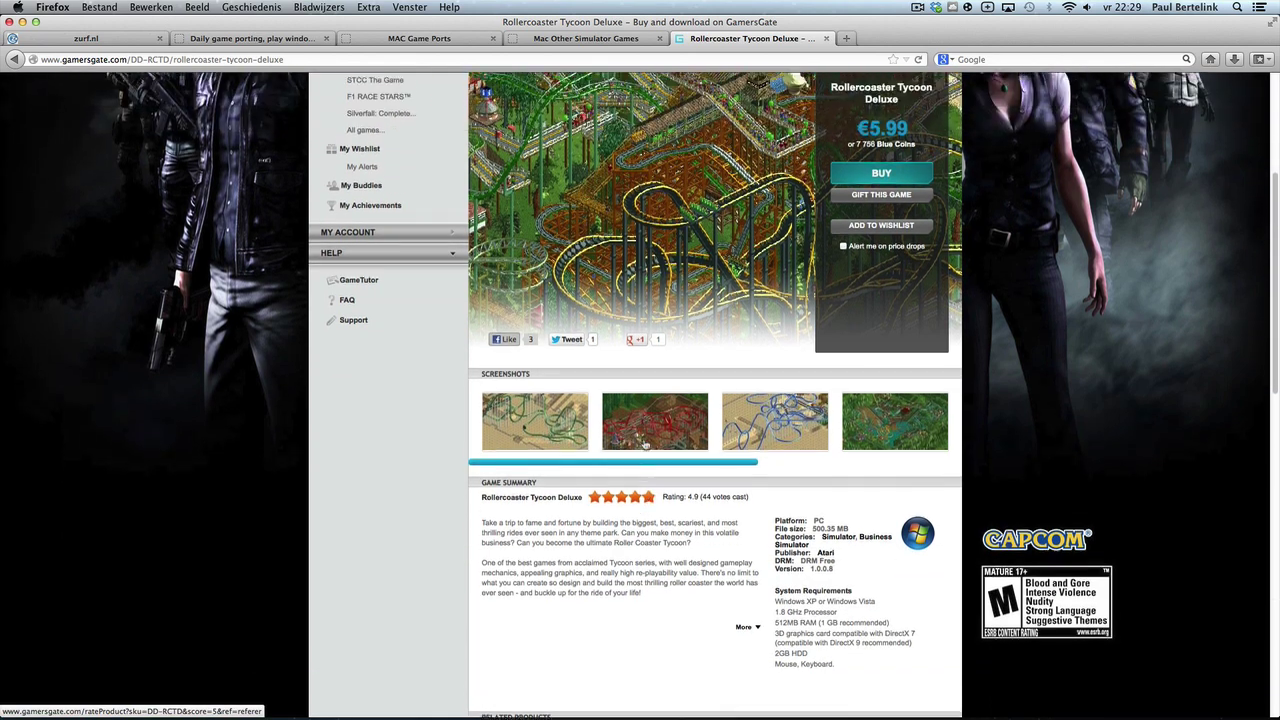
scroll(644, 444, up, 3)
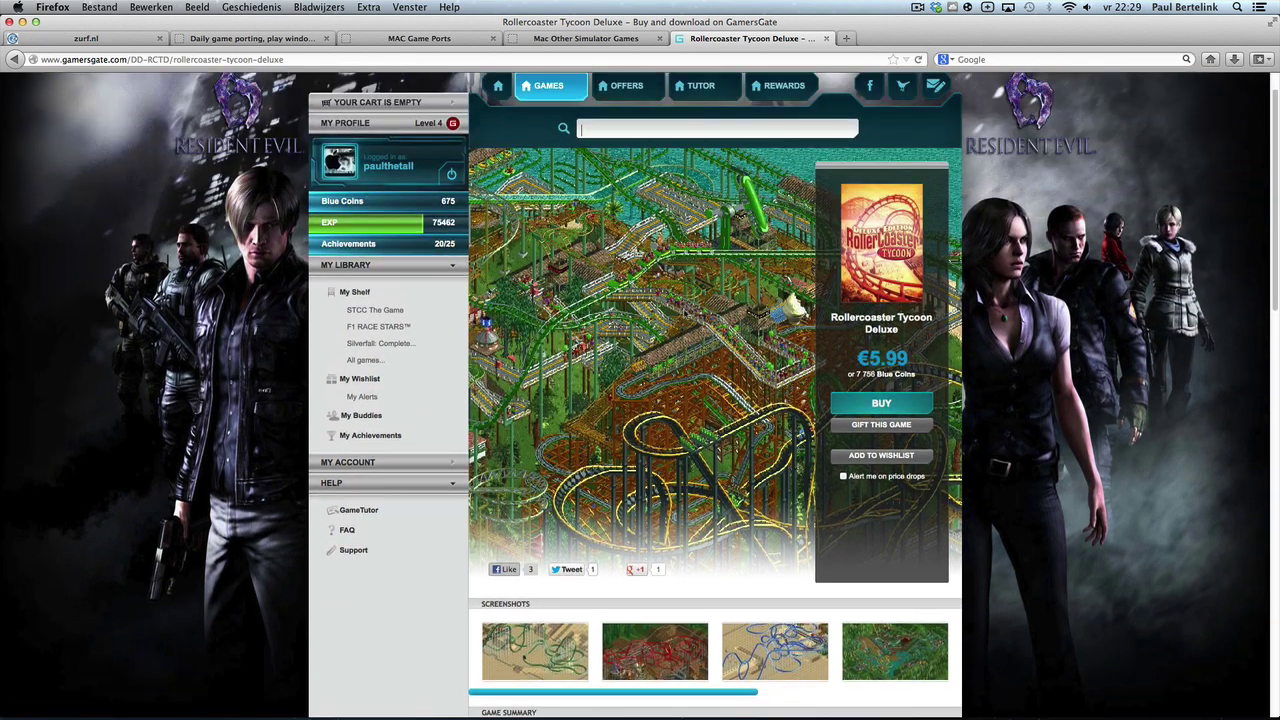
click(14, 59)
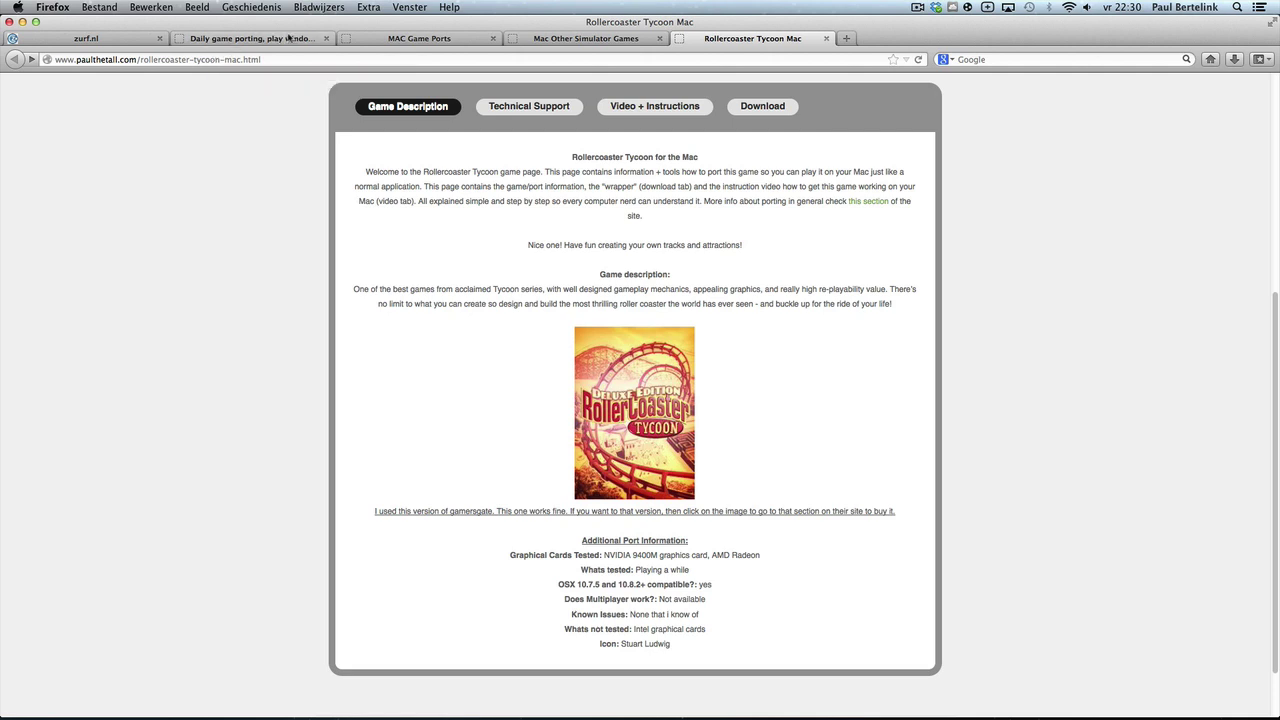
Search GOG for roller and open the RollerCoaster Tycoon: Deluxe store page.
click(100, 39)
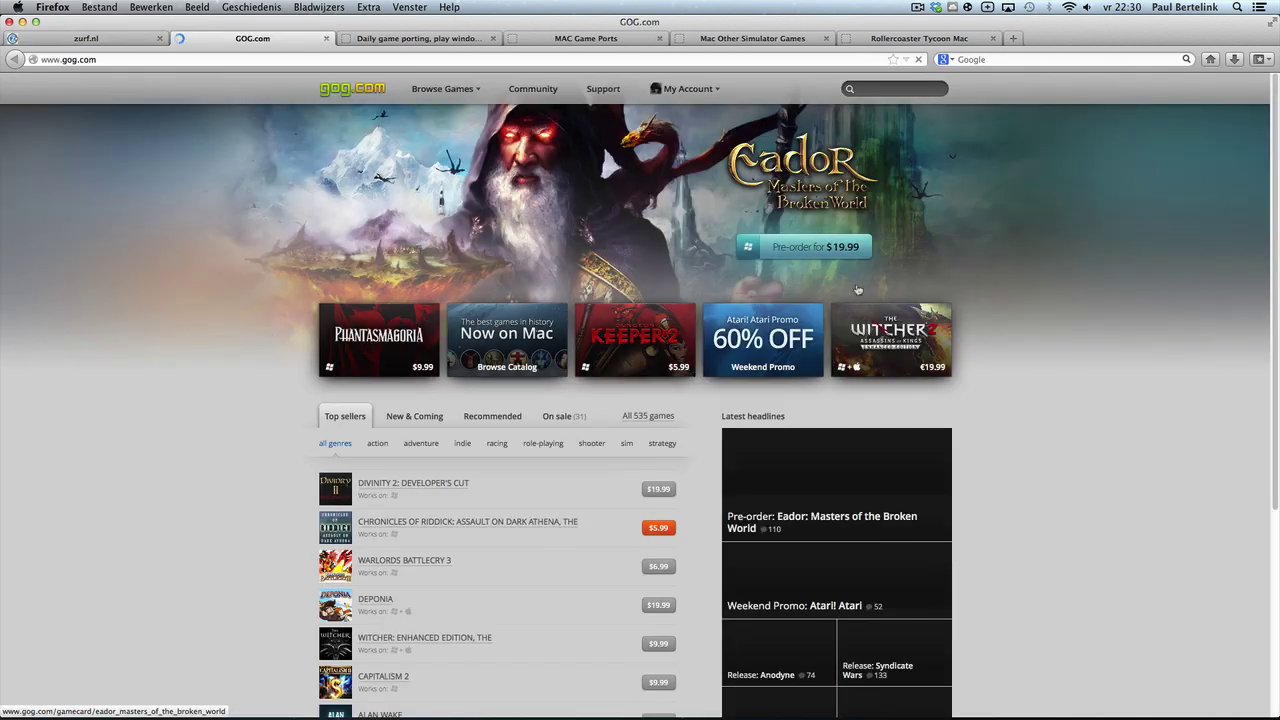
click(891, 91)
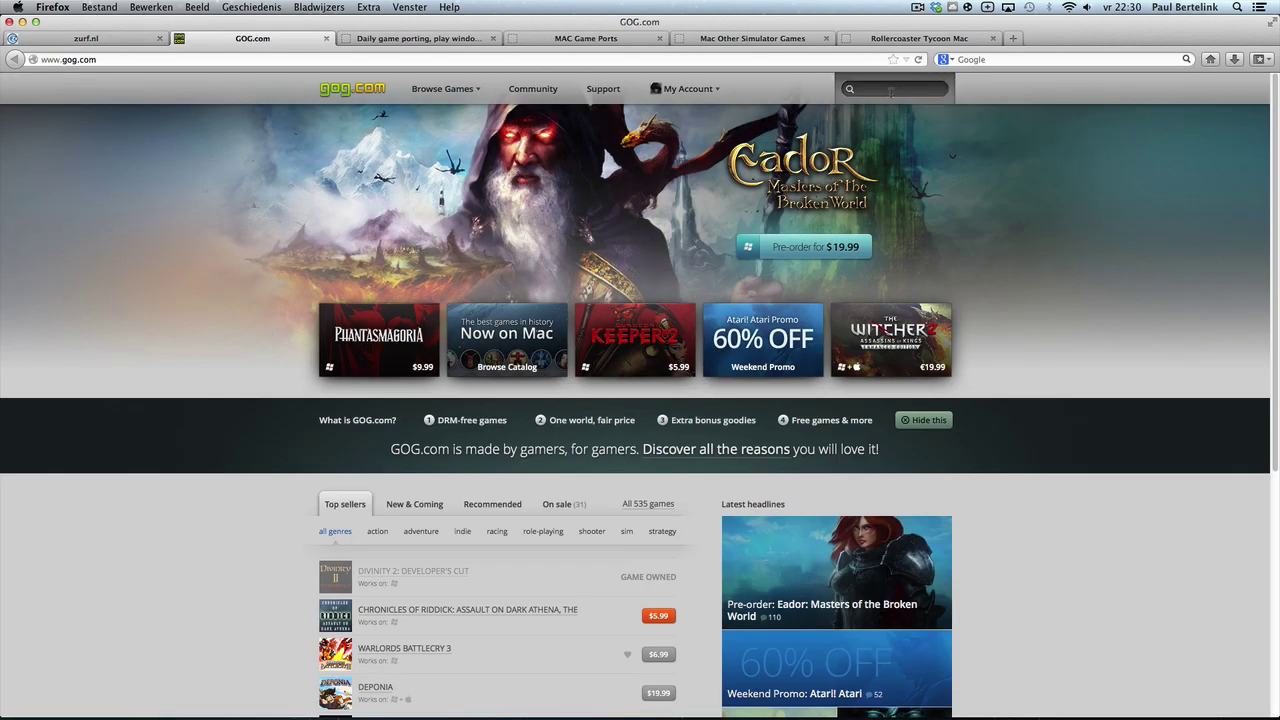
text(roller)
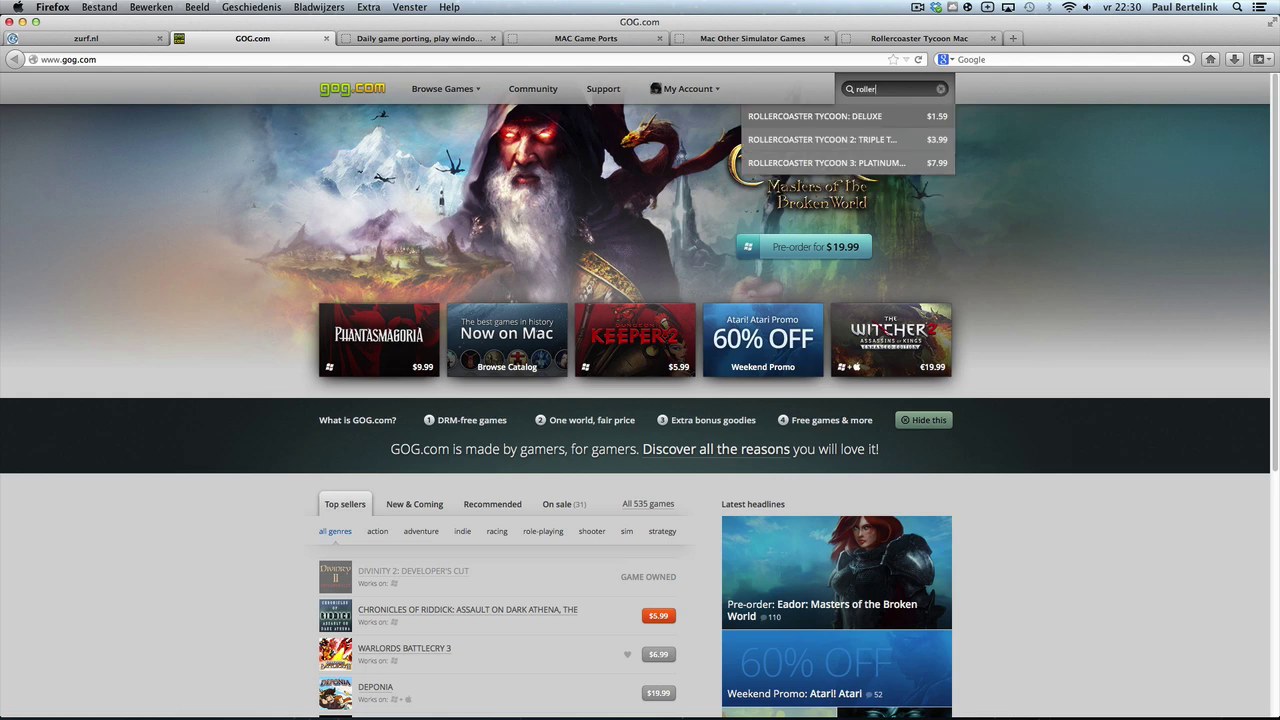
click(860, 118)
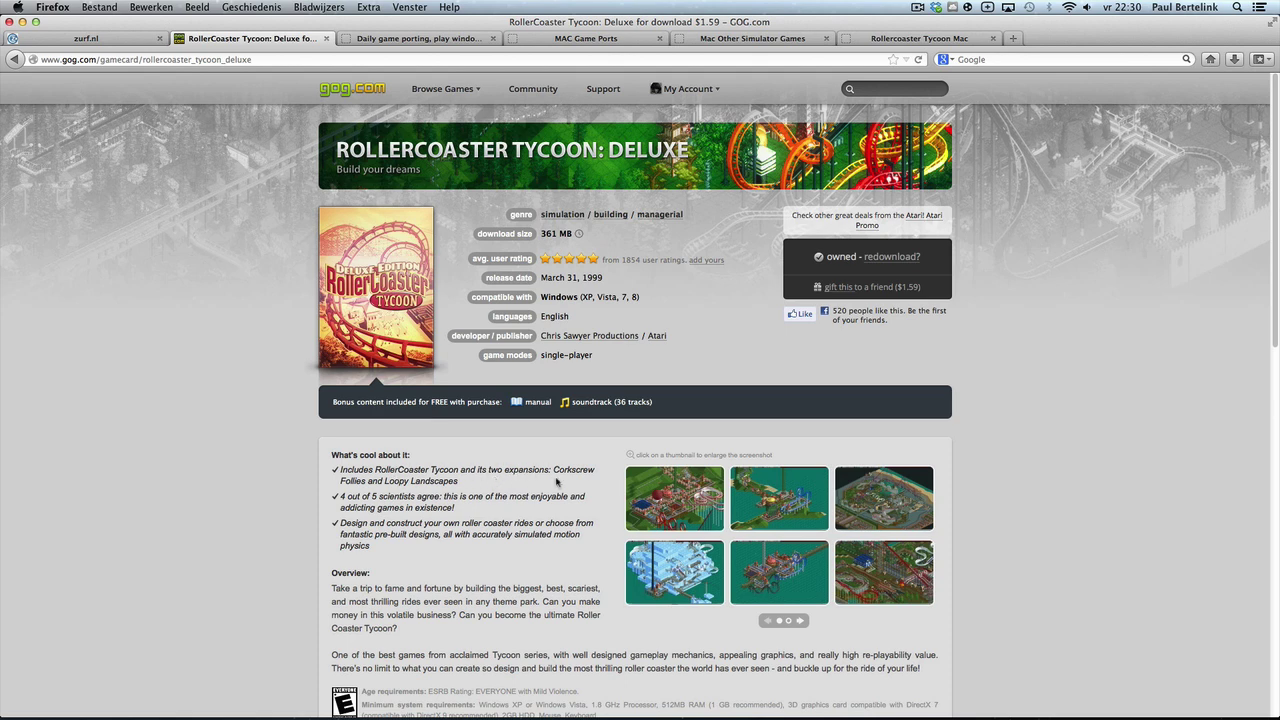
Look over the Deluxe store page, then open the Atari! Atari Promo deals page.
scroll(629, 600, down, 5)
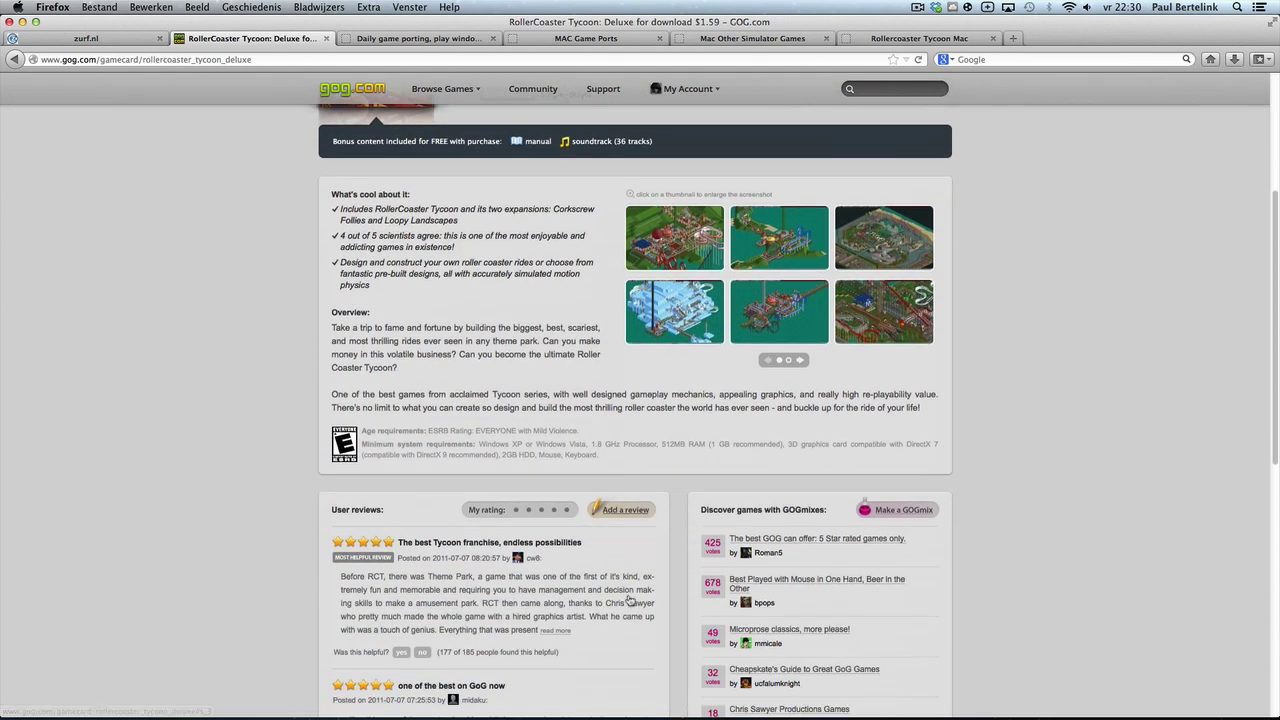
scroll(629, 597, up, 3)
scroll(629, 595, up, 2)
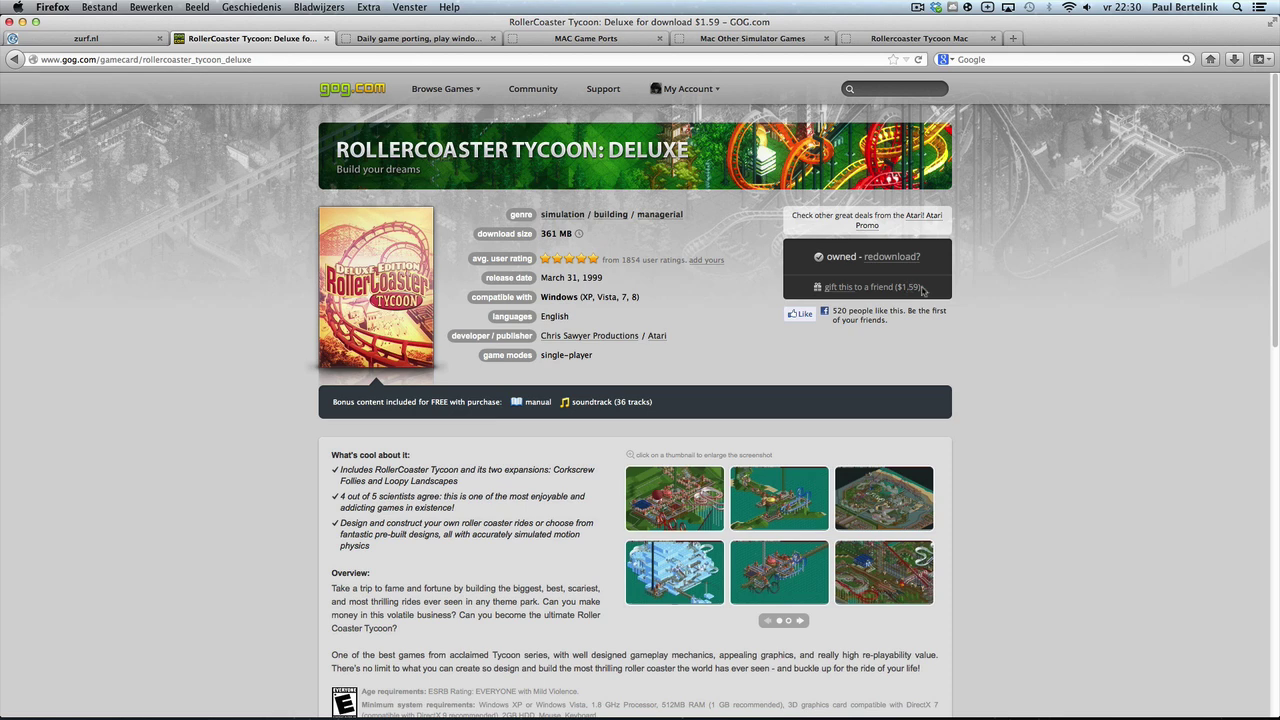
click(930, 218)
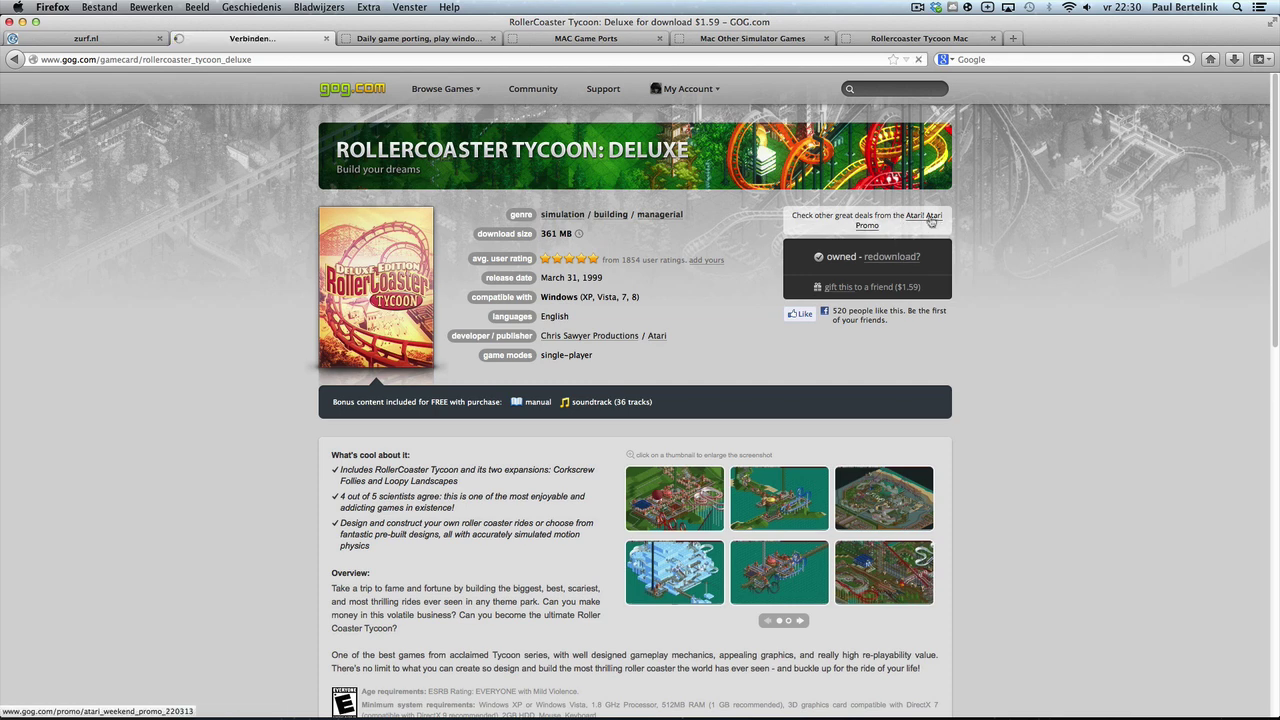
scroll(689, 457, down, 5)
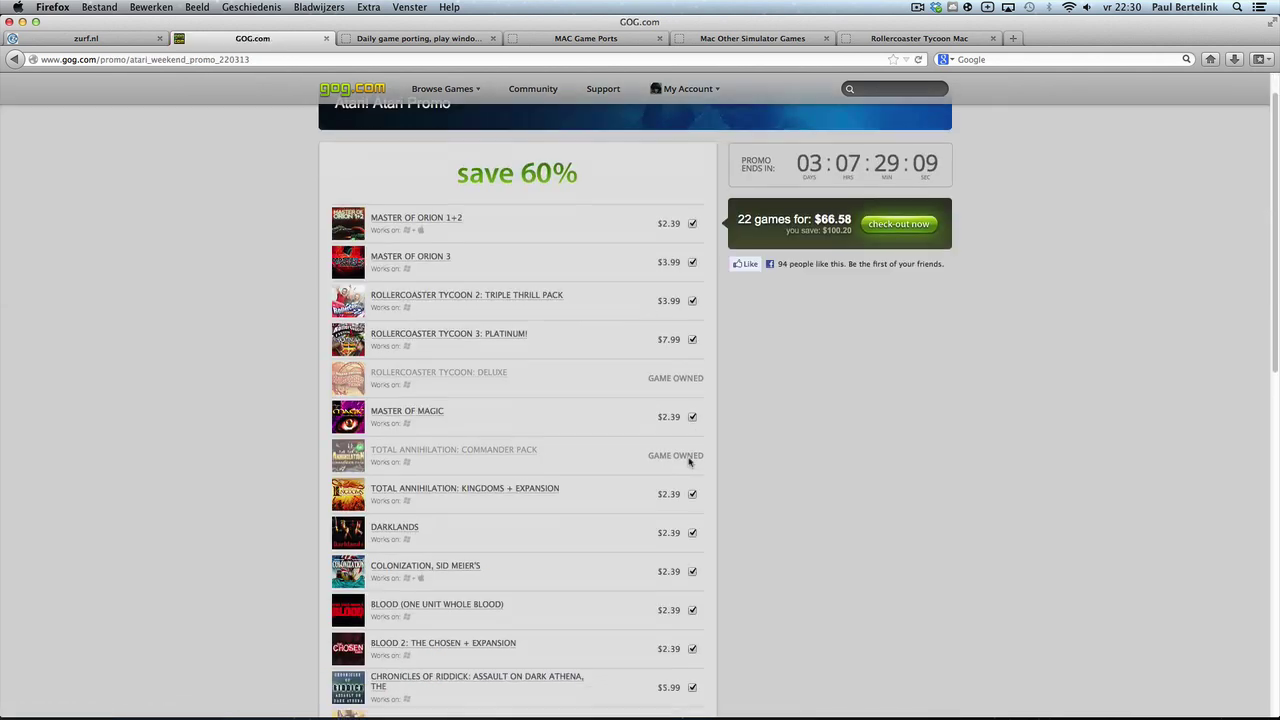
scroll(689, 457, up, 5)
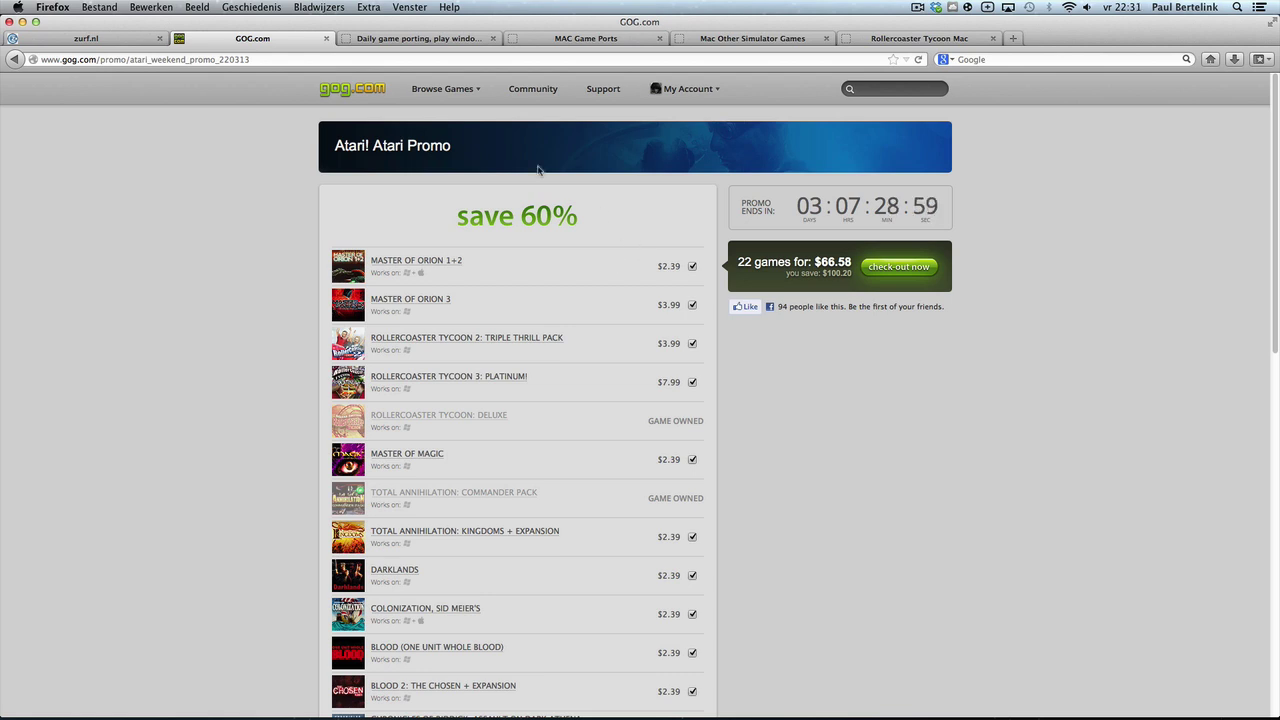
Start the Rollercoaster Tycoon wrapper download, cancel the .dmg save prompt, and minimize Firefox.
click(453, 42)
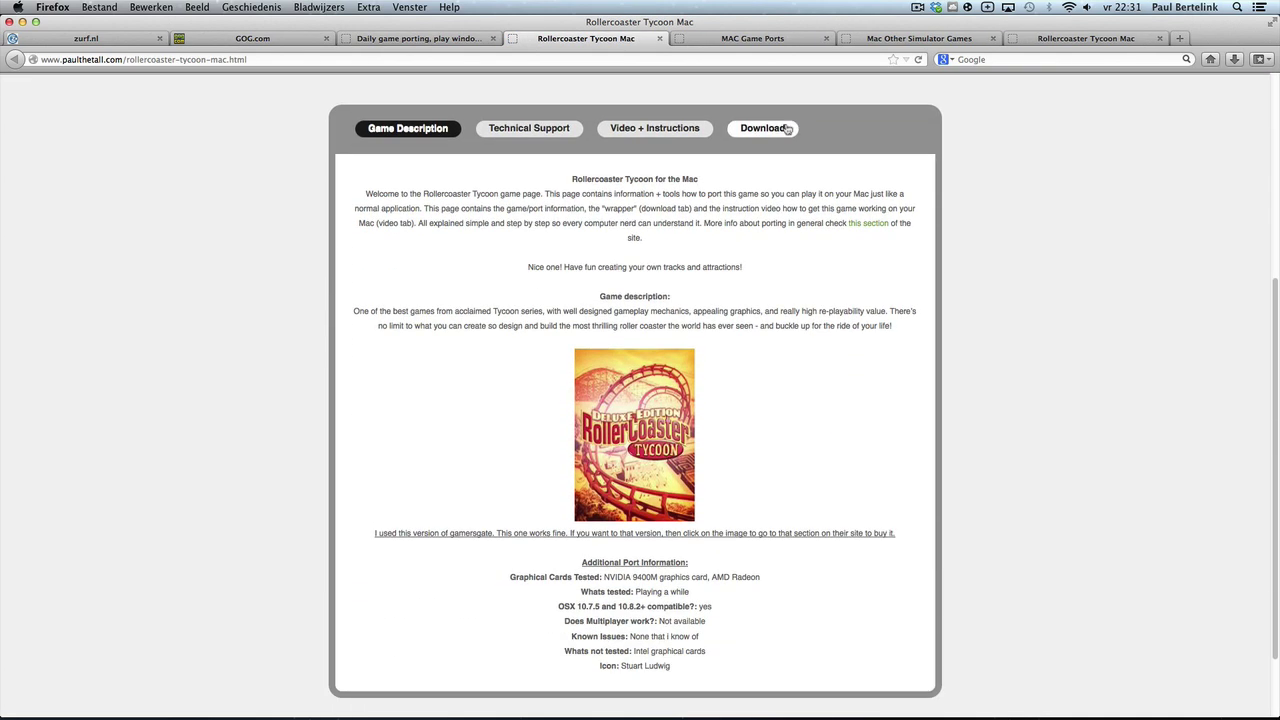
click(765, 128)
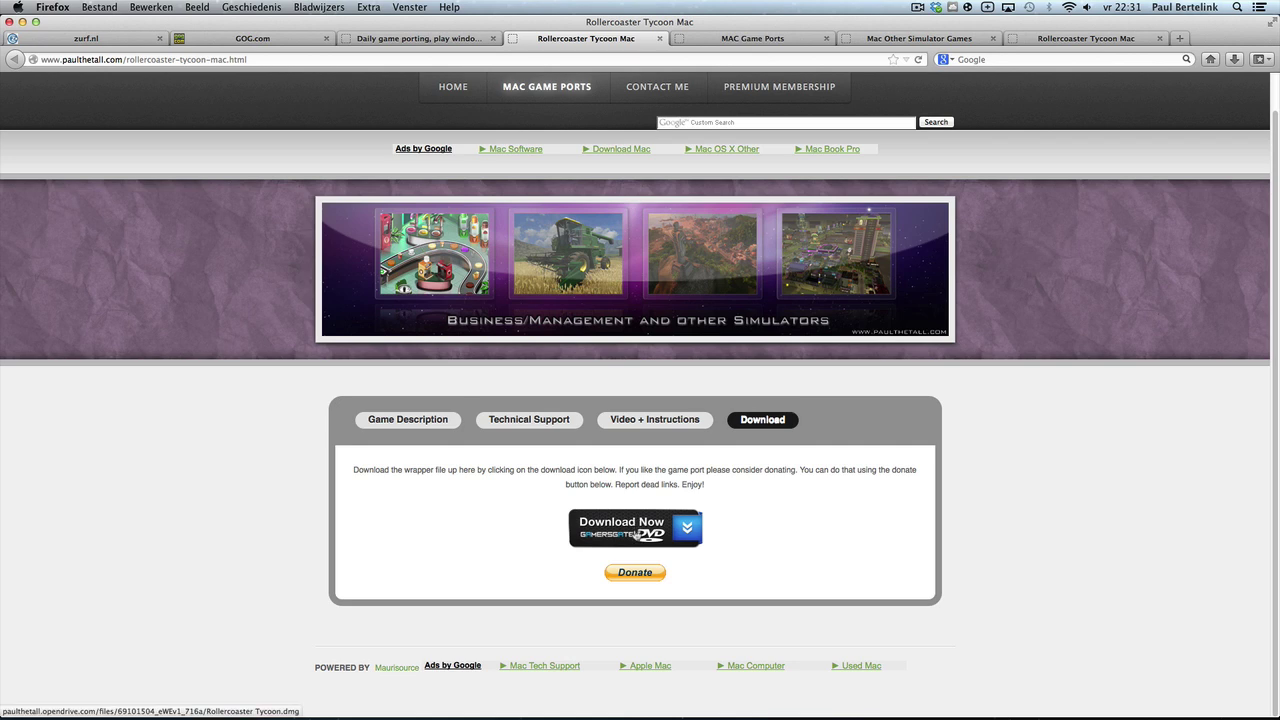
click(636, 535)
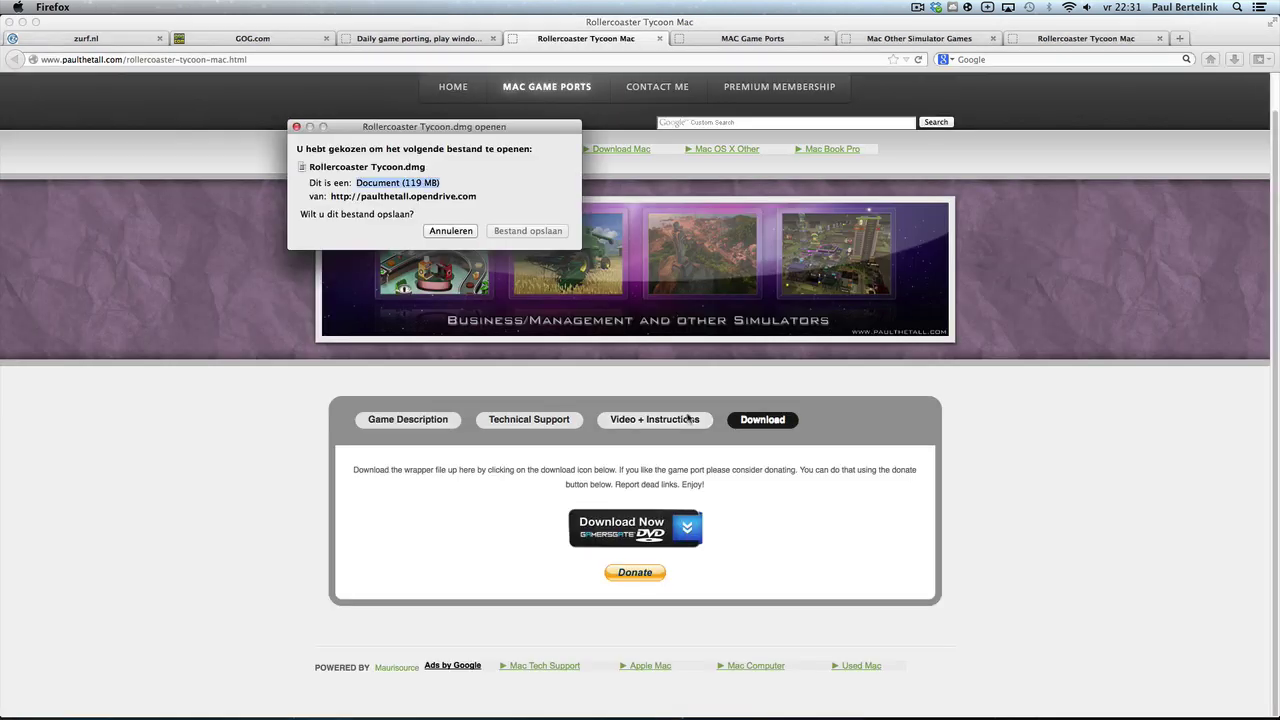
click(464, 240)
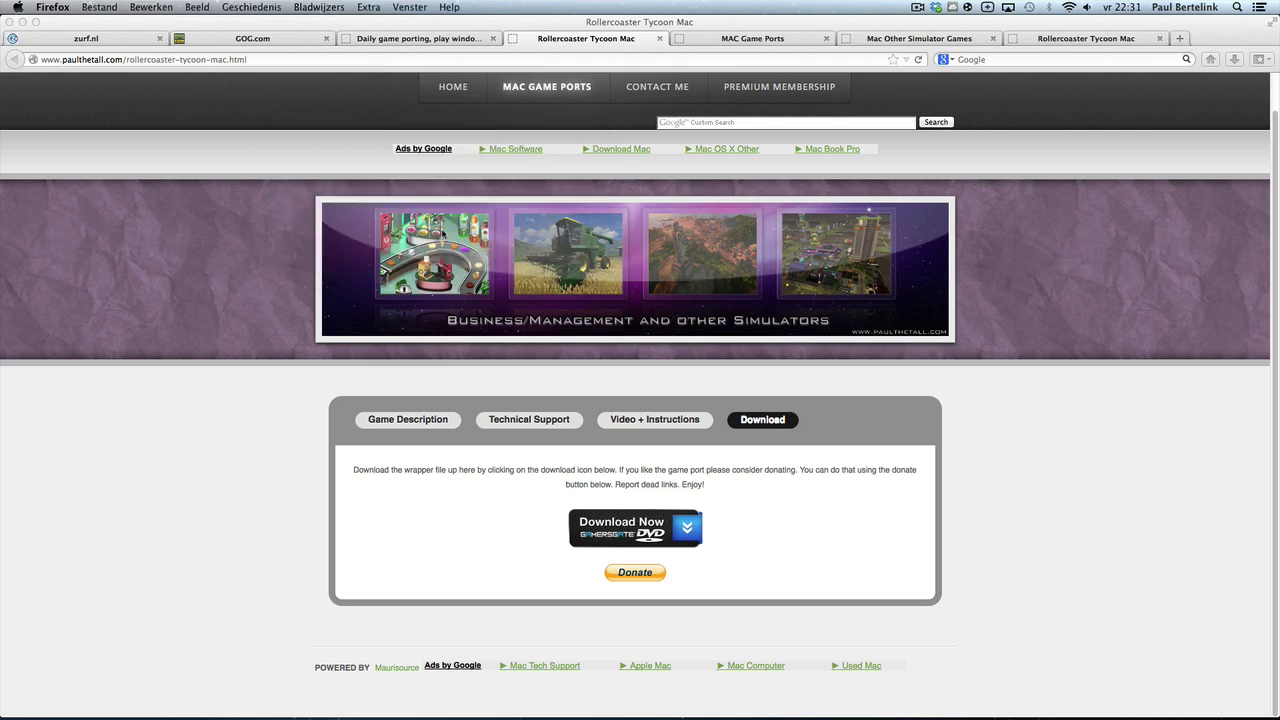
click(22, 22)
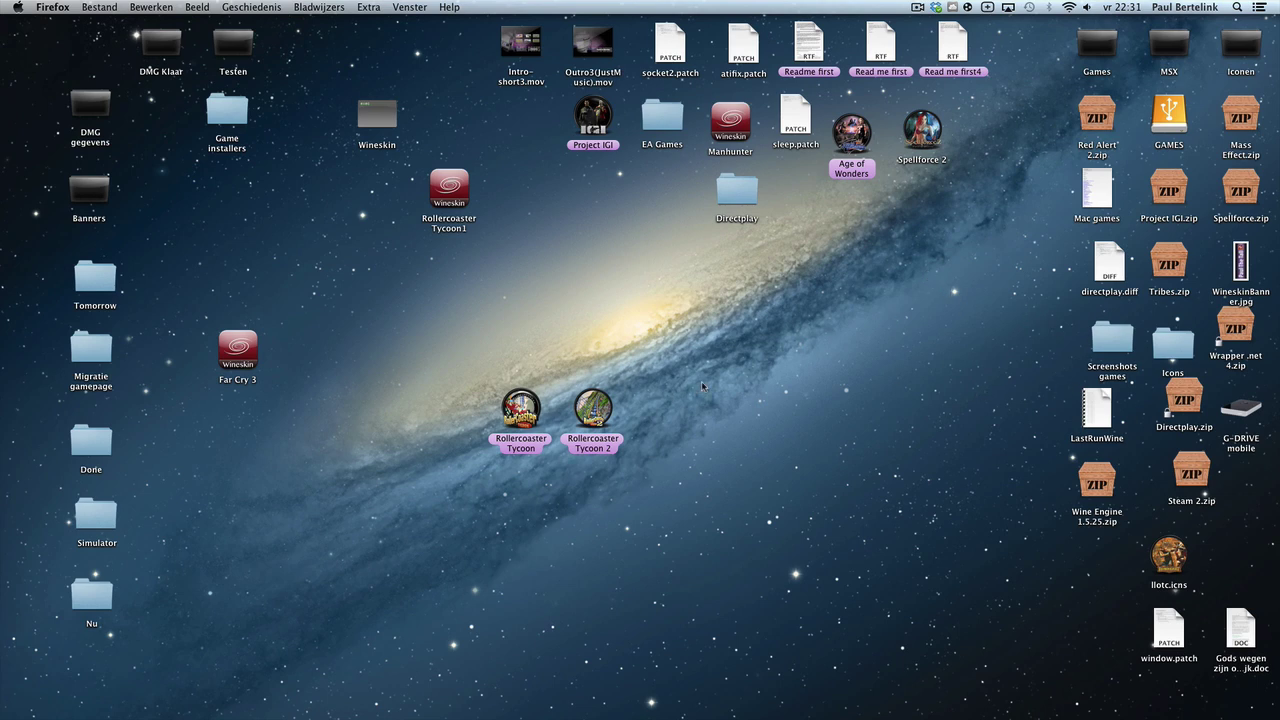
Mount Rollercoaster Tycoon.dmg from DMG Klaar, accepting the licence and skipping verification.
double_click(160, 45)
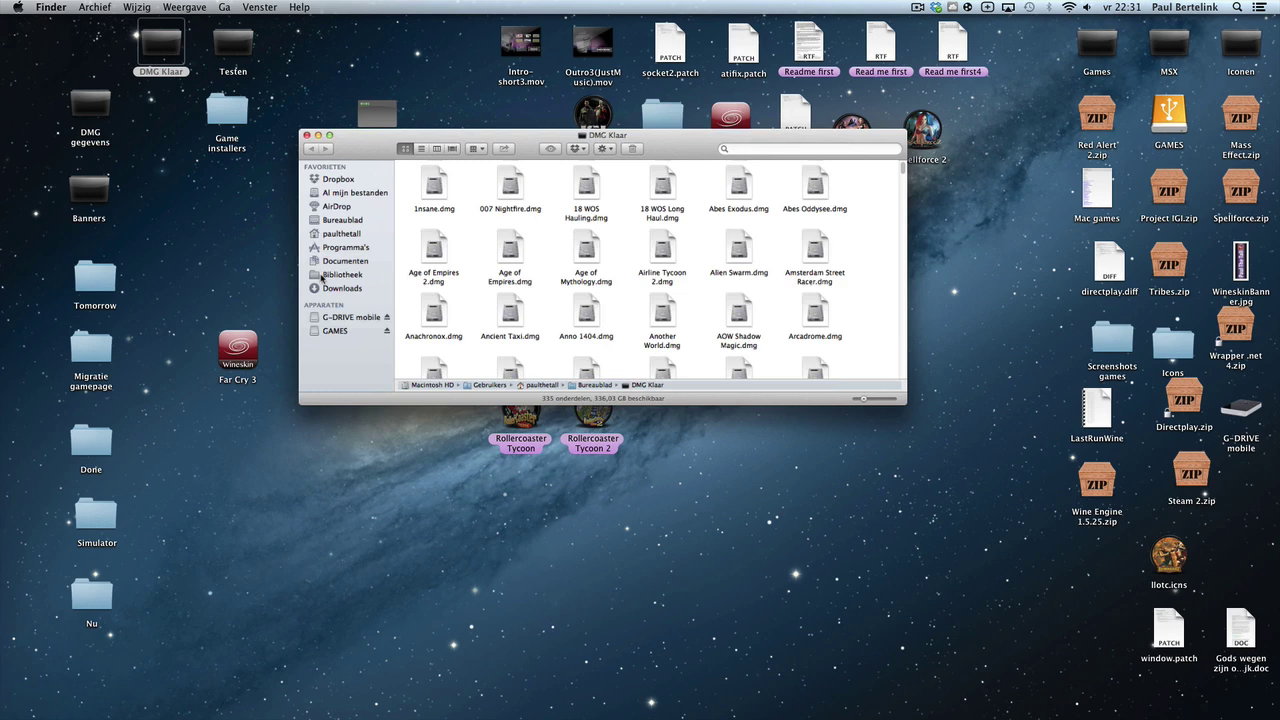
click(466, 168)
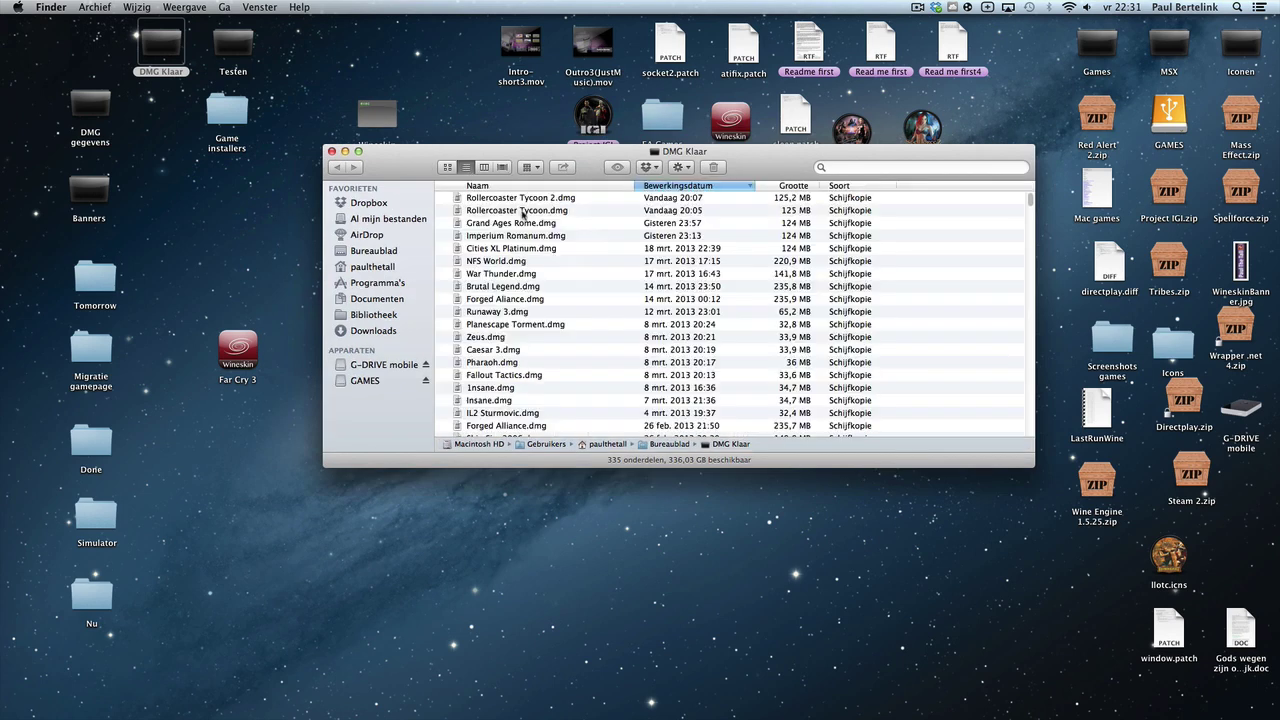
double_click(529, 210)
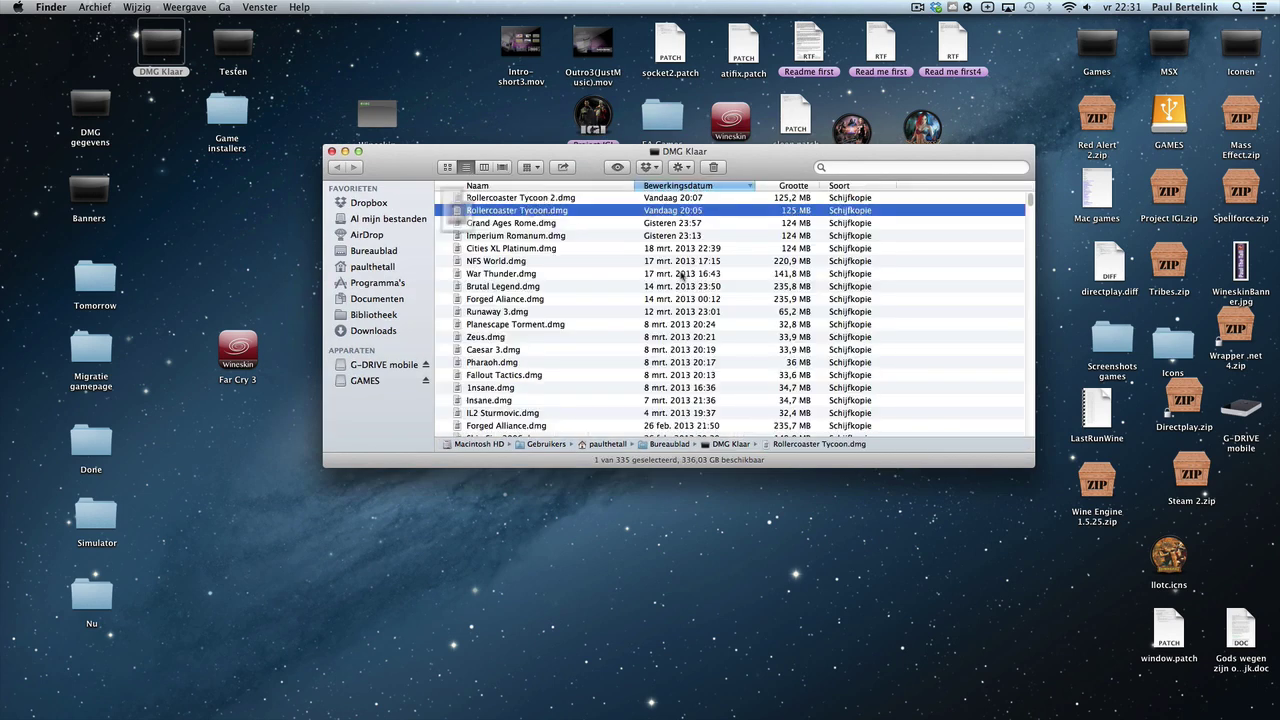
click(800, 400)
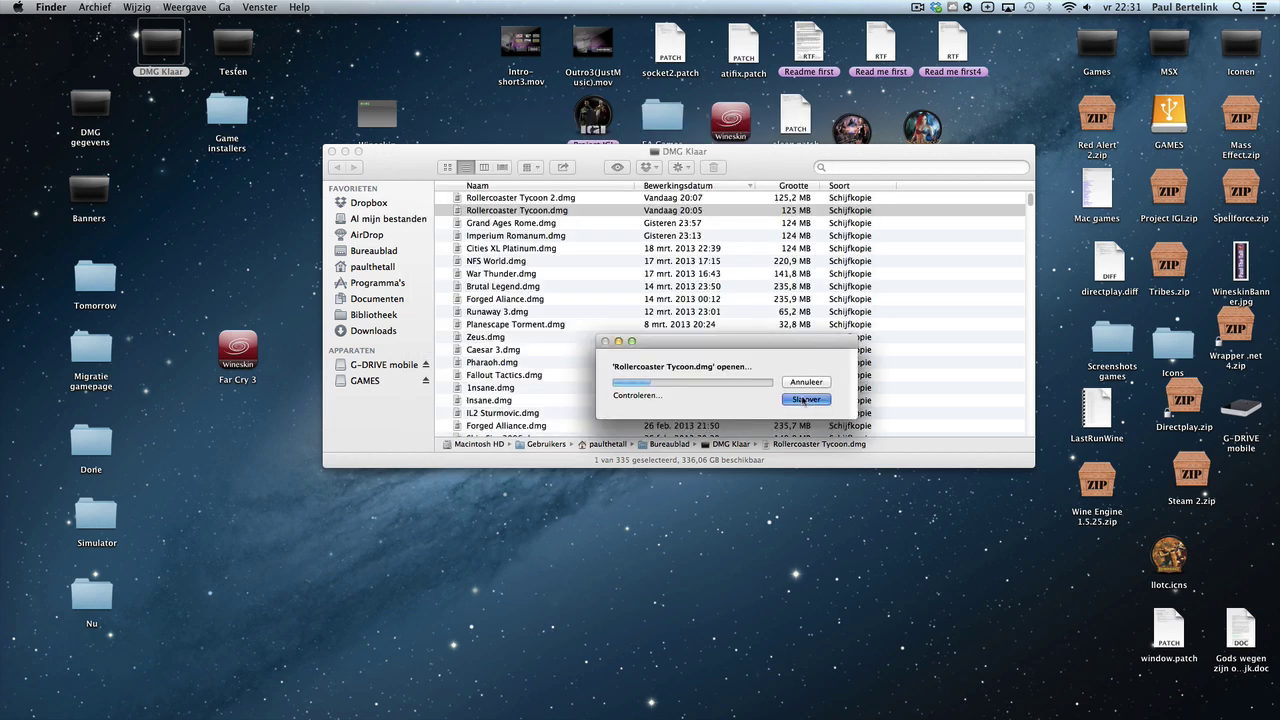
click(805, 400)
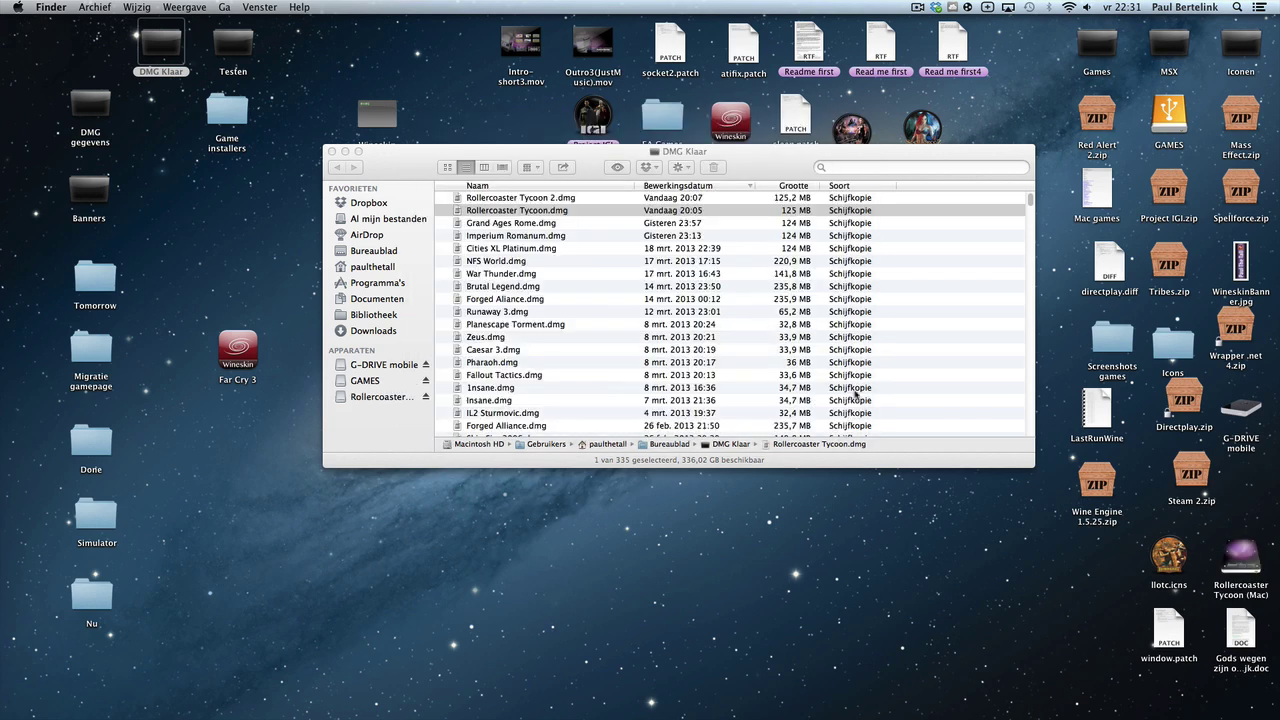
Copy the Rollercoaster Tycoon wrapper to the desktop and close both Finder windows.
mouse_move(200, 158)
mouse_down()
mouse_move(608, 267)
mouse_move(797, 525)
mouse_move(795, 560)
mouse_move(808, 570)
mouse_move(491, 280)
mouse_move(440, 328)
mouse_up()
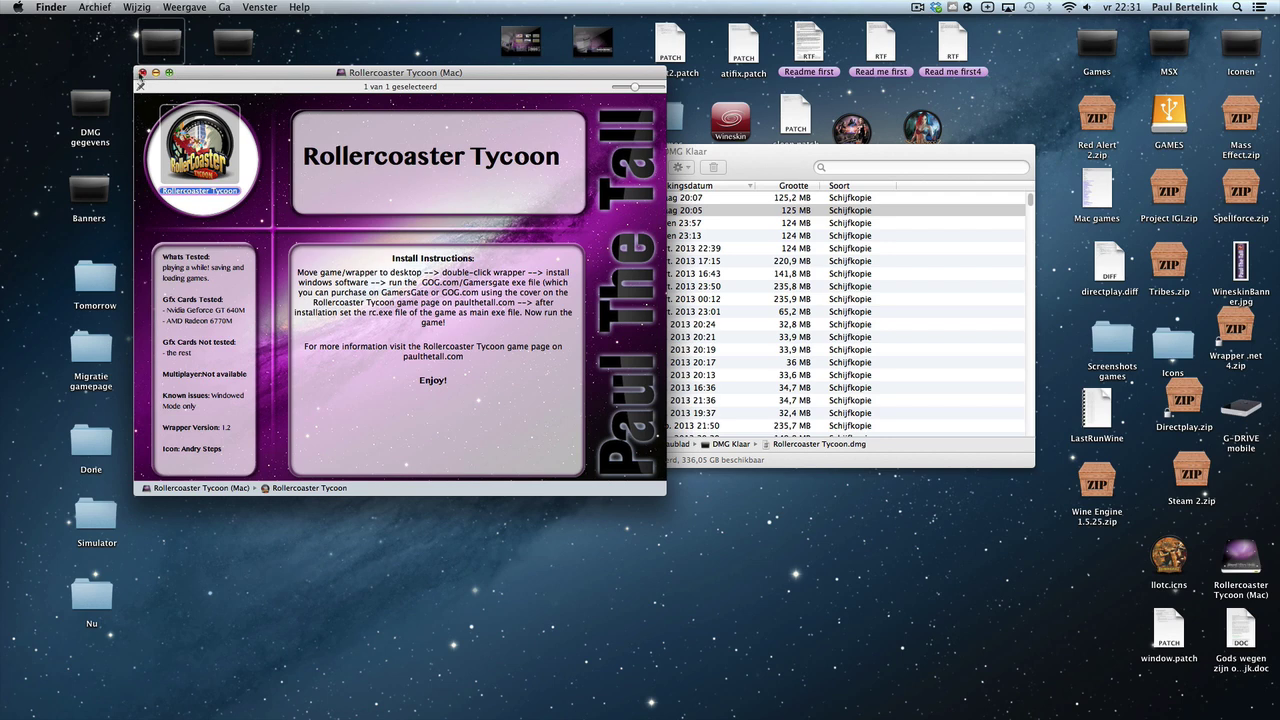
click(142, 72)
click(331, 151)
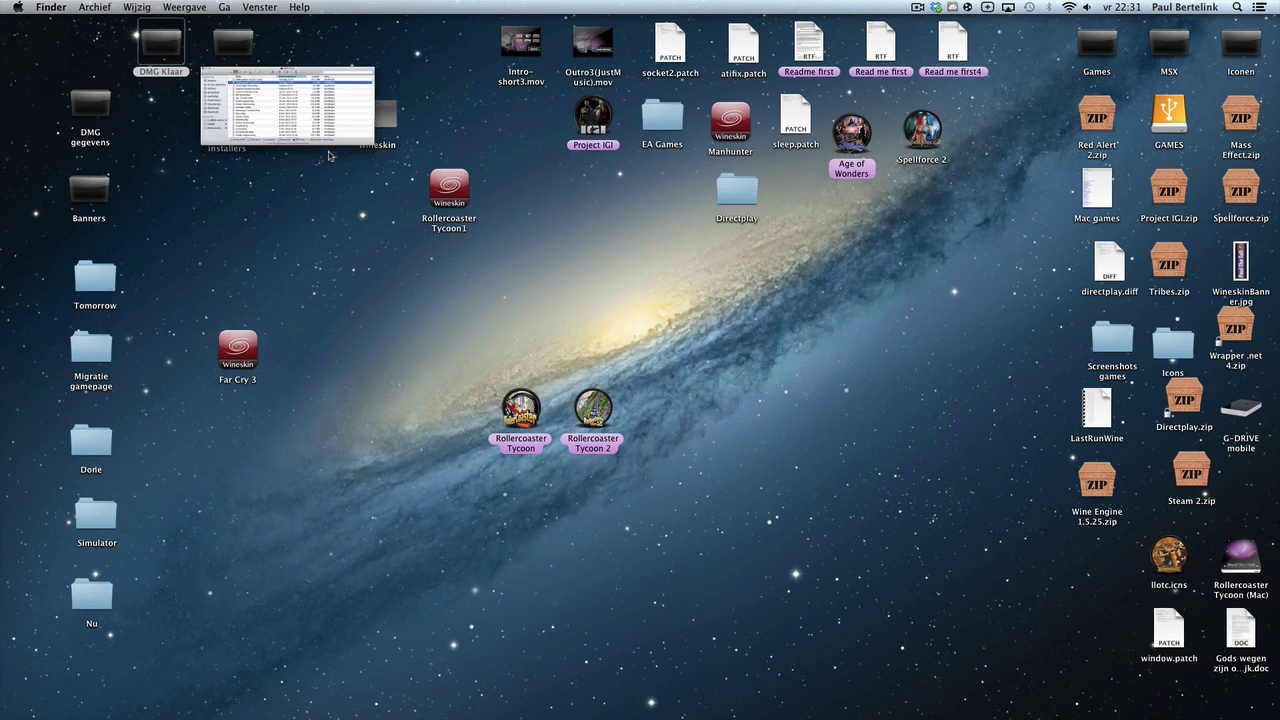
mouse_move(517, 410)
mouse_down()
mouse_move(487, 436)
mouse_move(535, 357)
mouse_up()
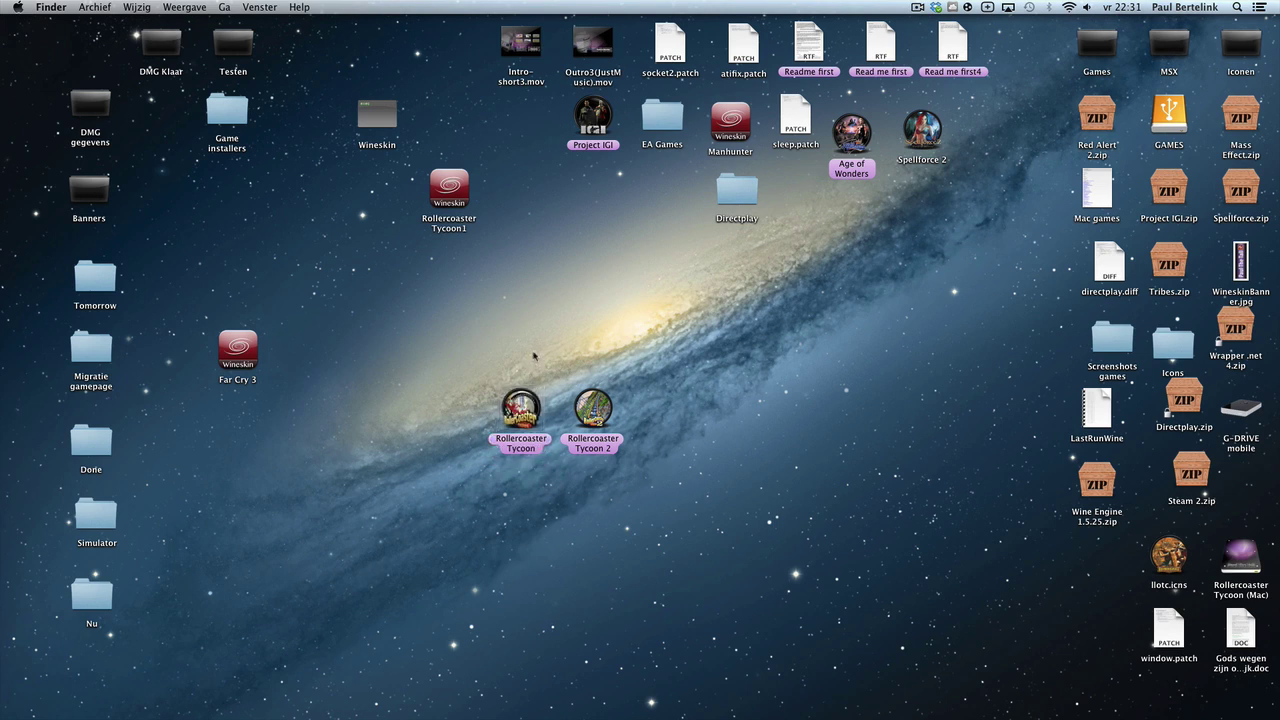
Run the RollerCoaster Tycoon Deluxe setup exe from Downloads inside the wrapper.
double_click(516, 401)
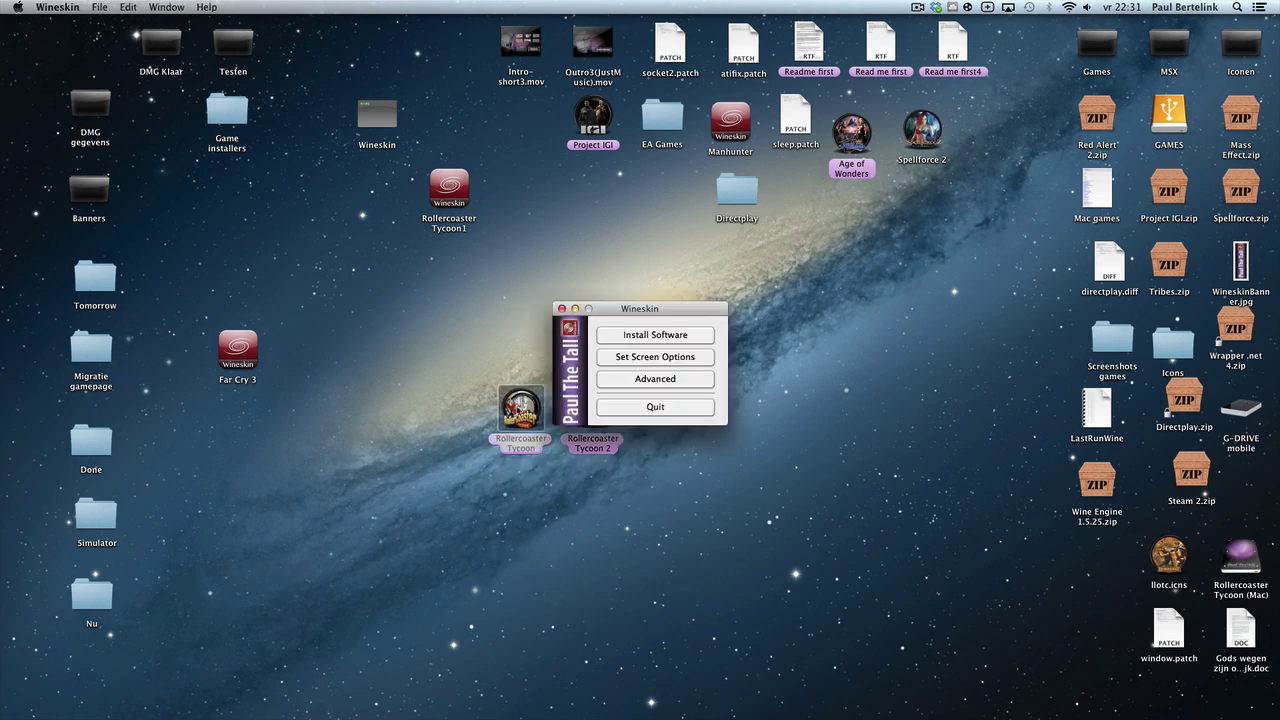
click(664, 336)
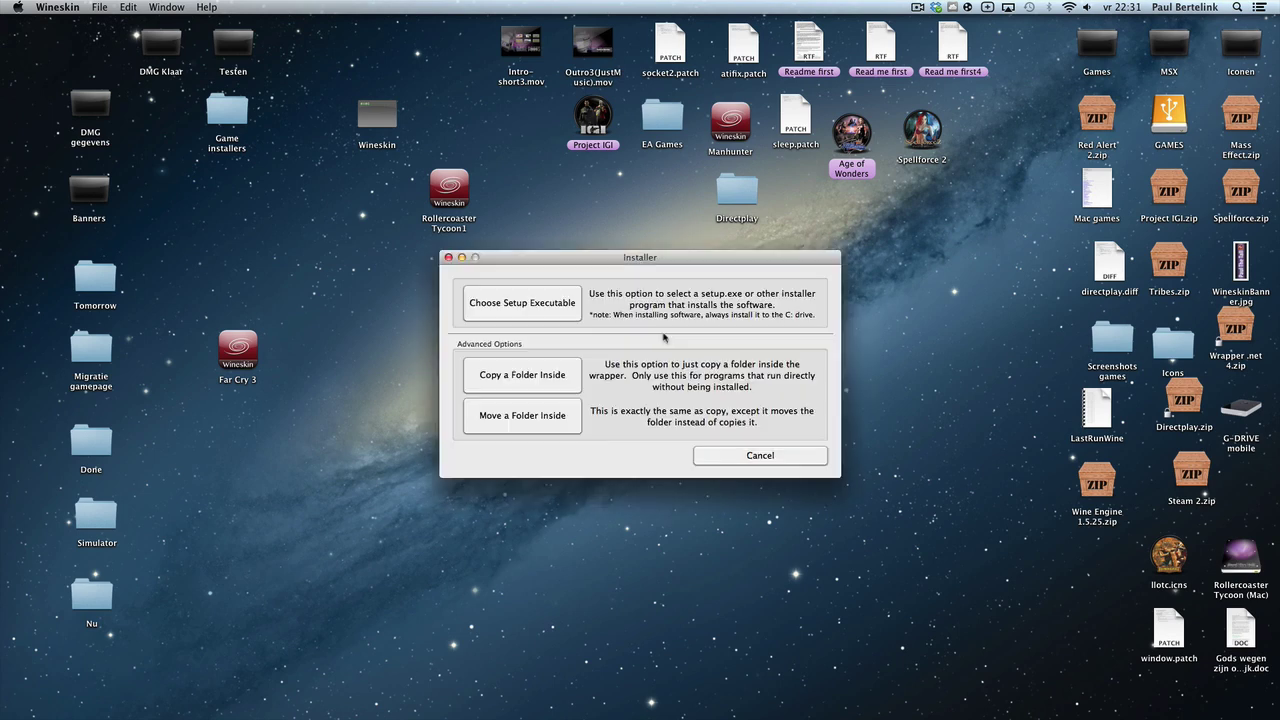
click(520, 307)
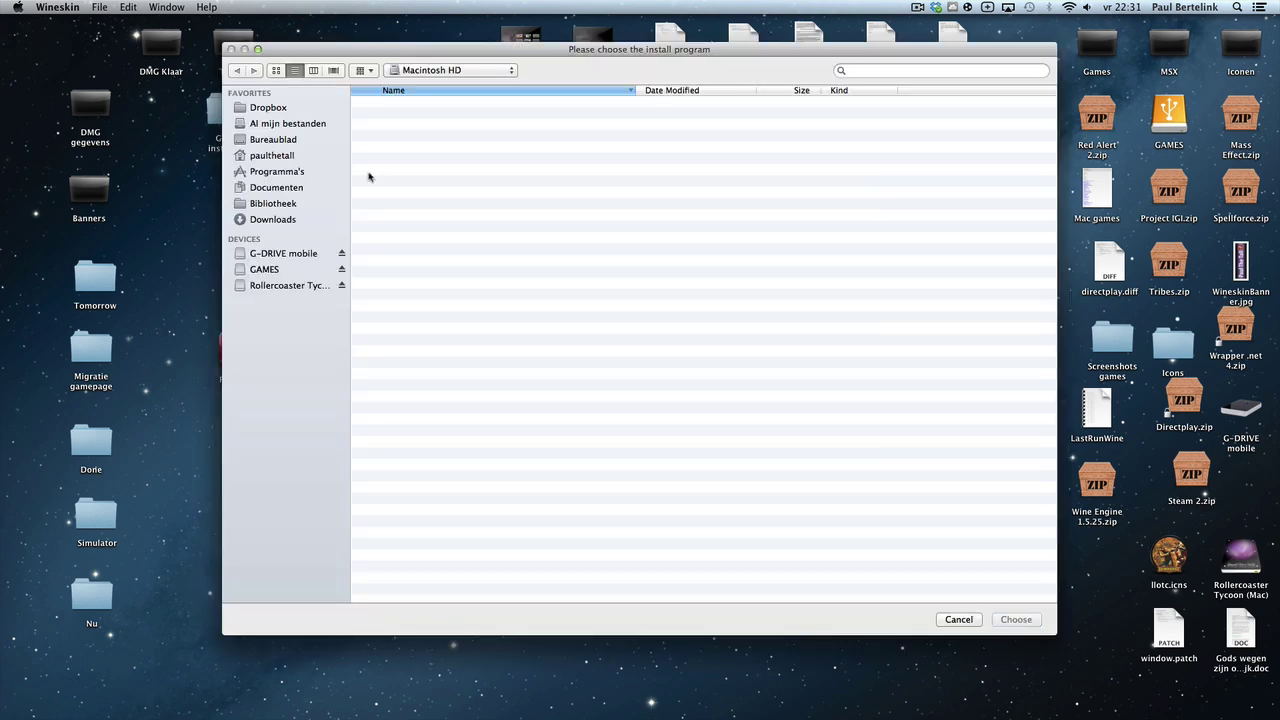
click(270, 220)
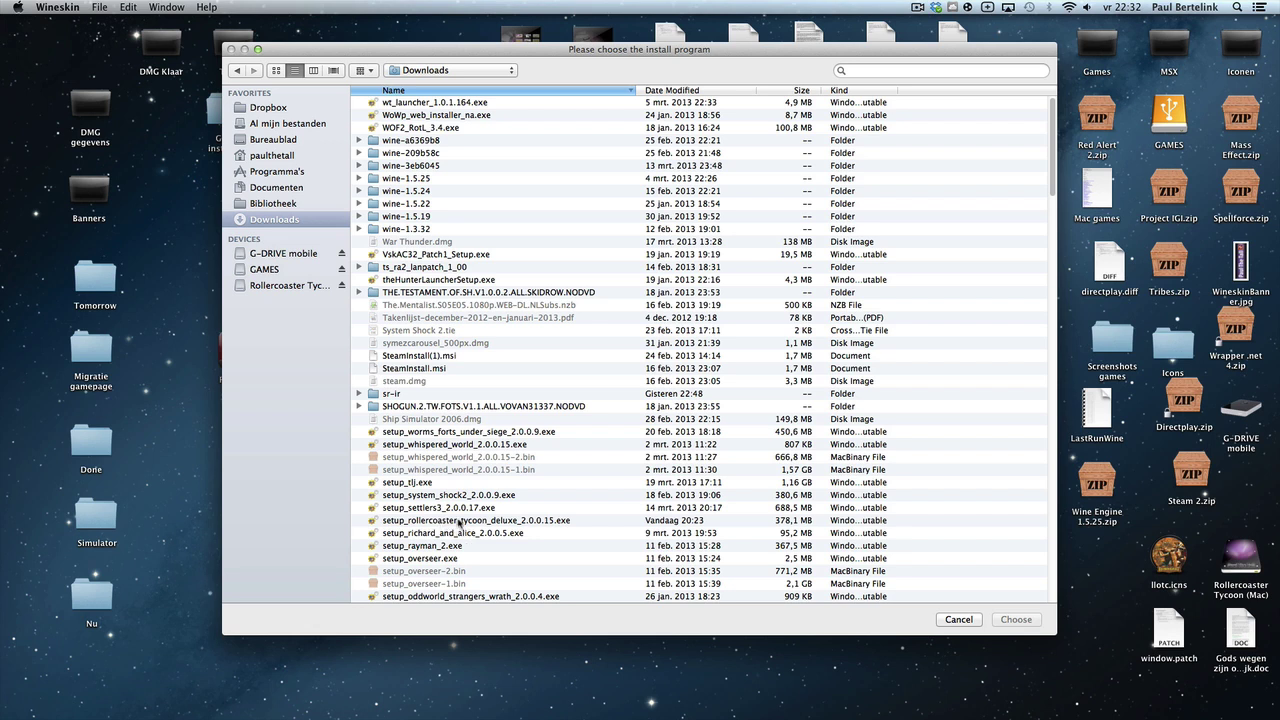
double_click(459, 521)
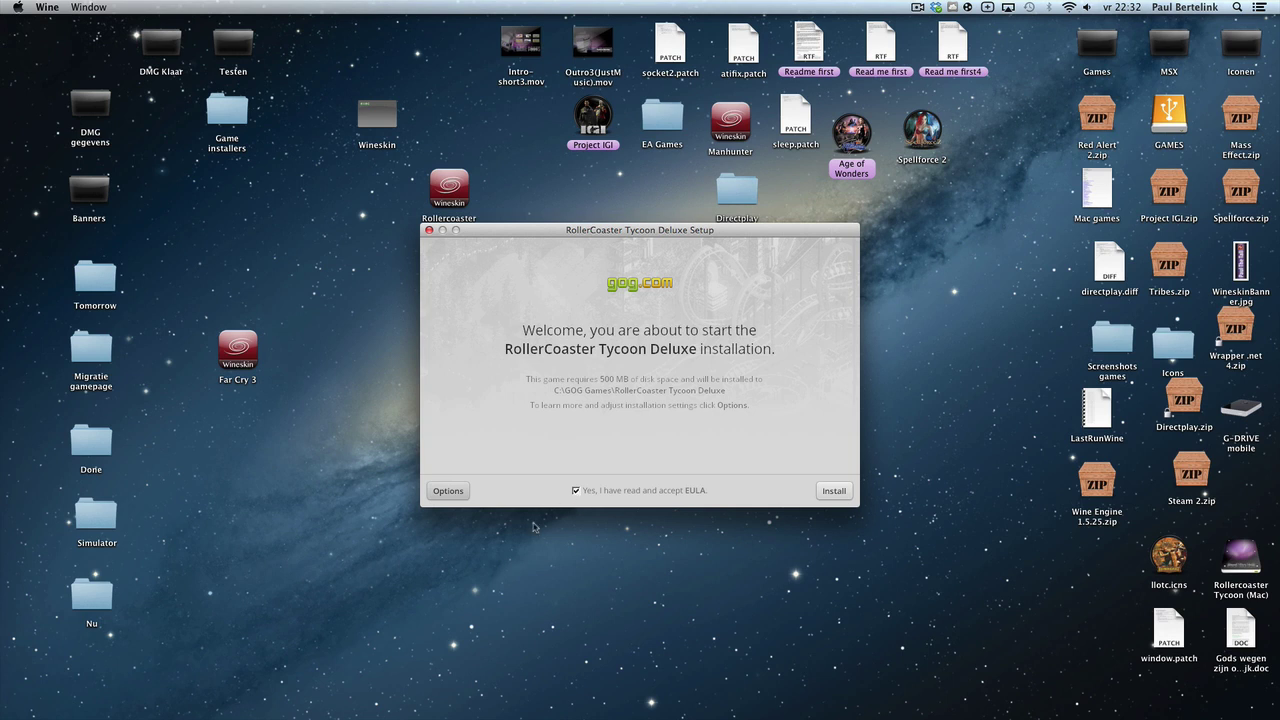
Install RollerCoaster Tycoon Deluxe, exit the setup, and list the available executables.
click(836, 491)
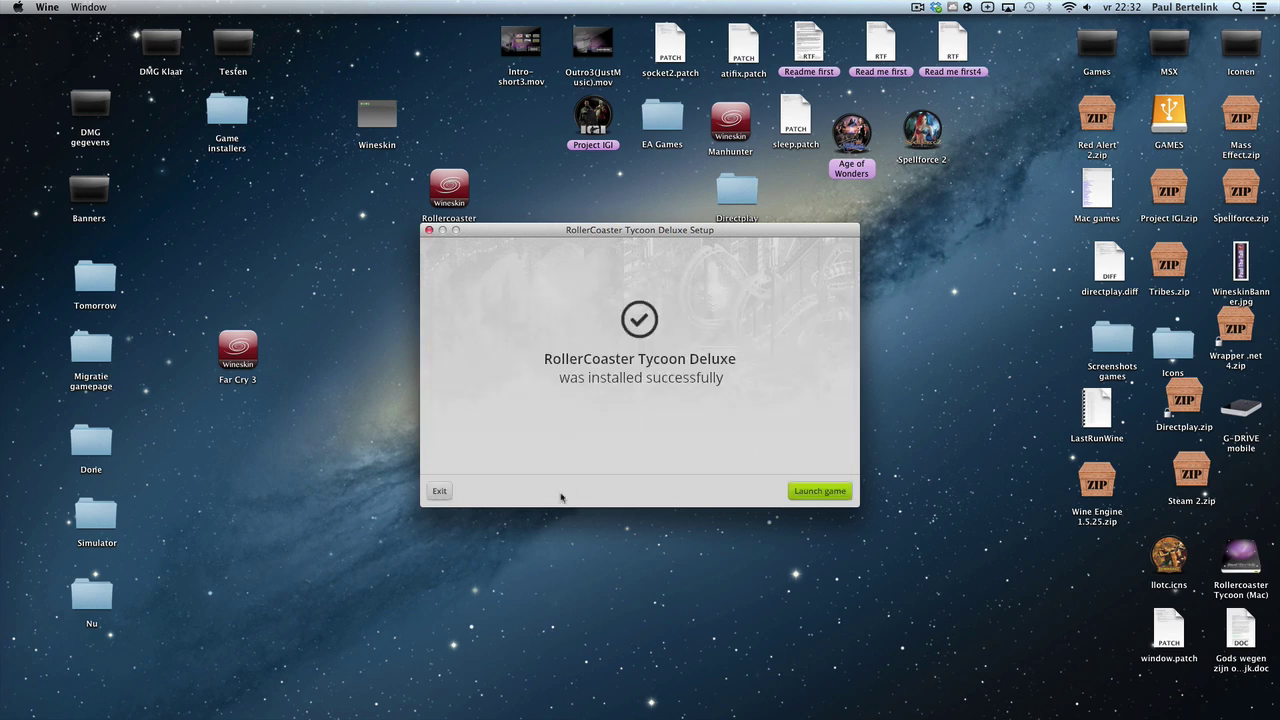
click(440, 491)
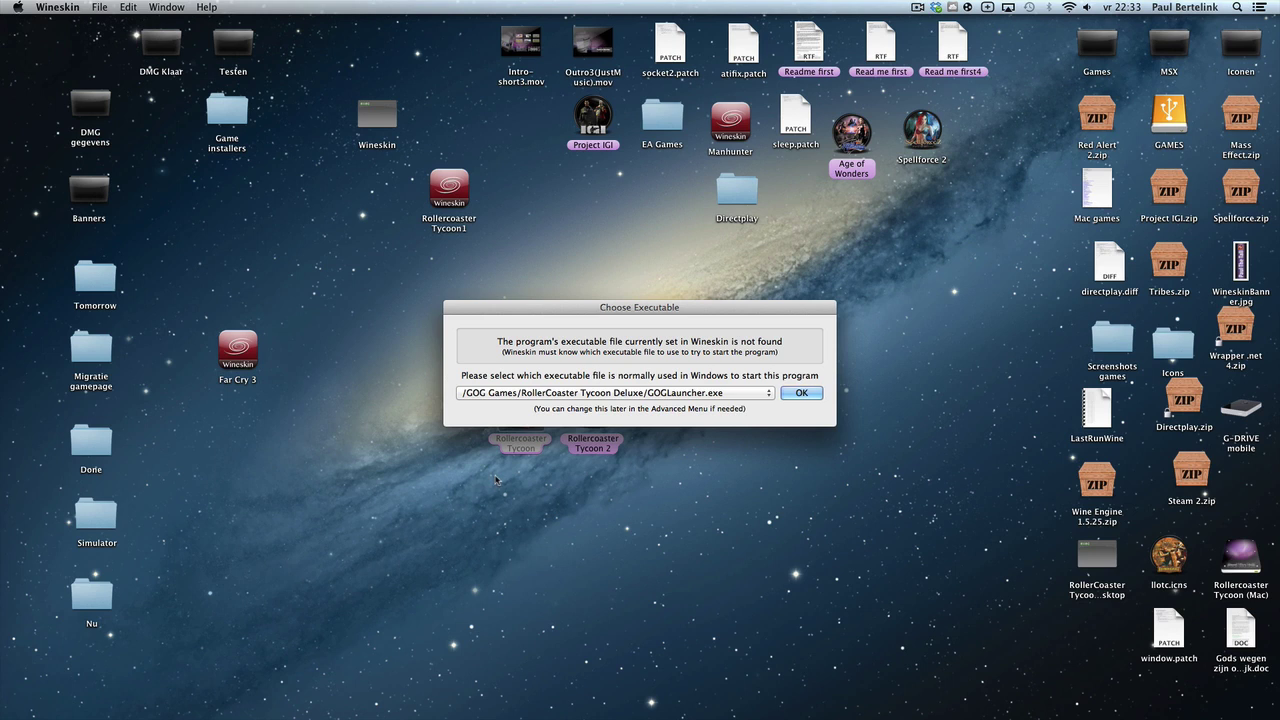
click(737, 395)
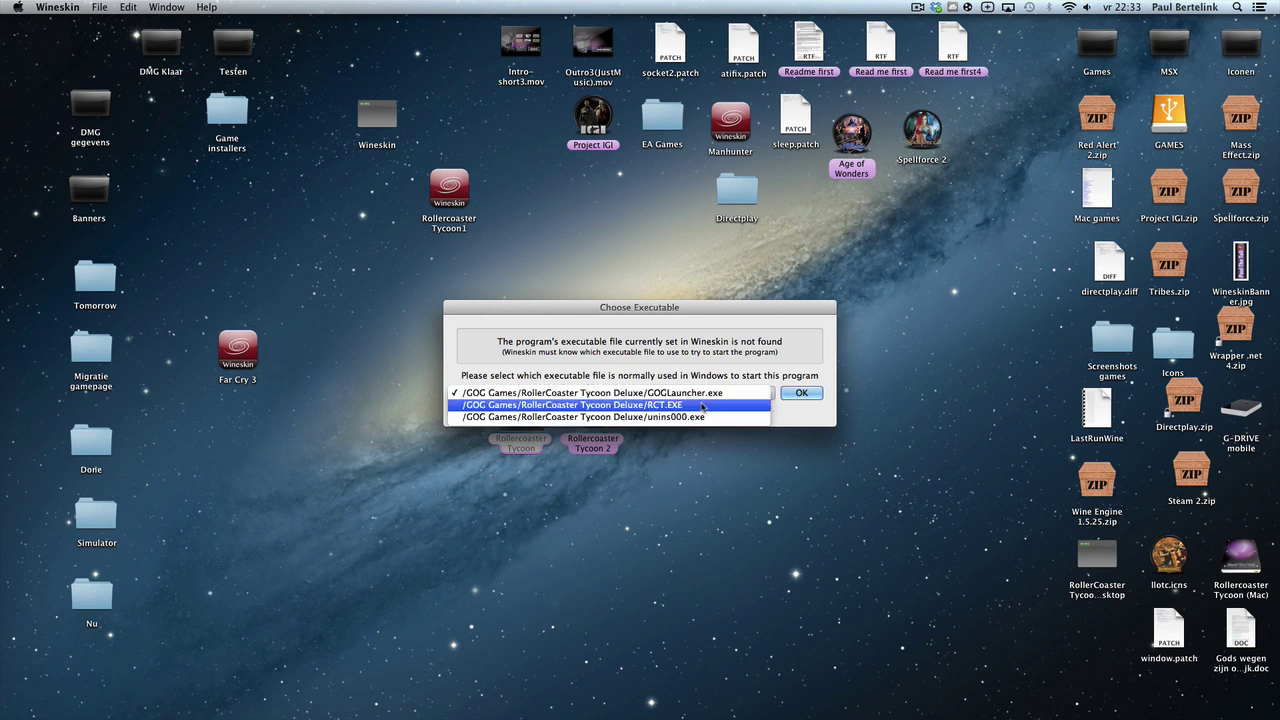
Set RCT.EXE as the wrapper's executable, quit Wineskin, and launch the game.
click(752, 406)
click(800, 393)
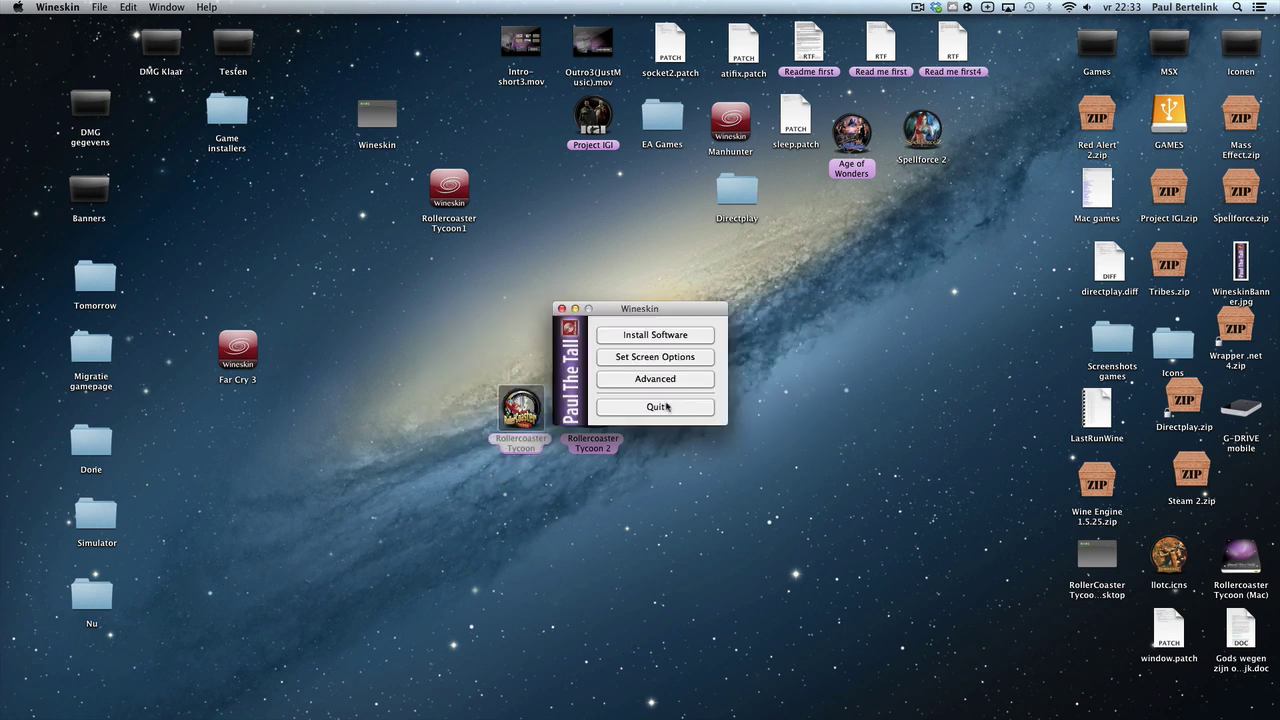
click(667, 406)
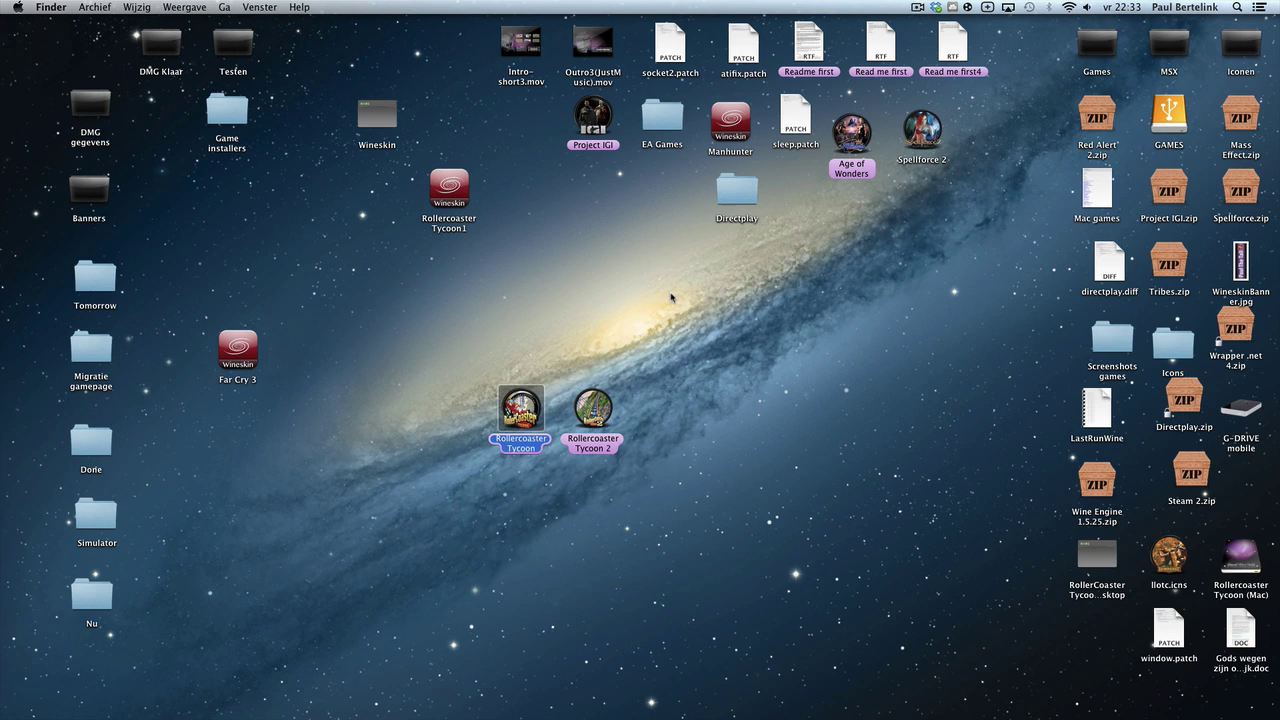
key(super+o)
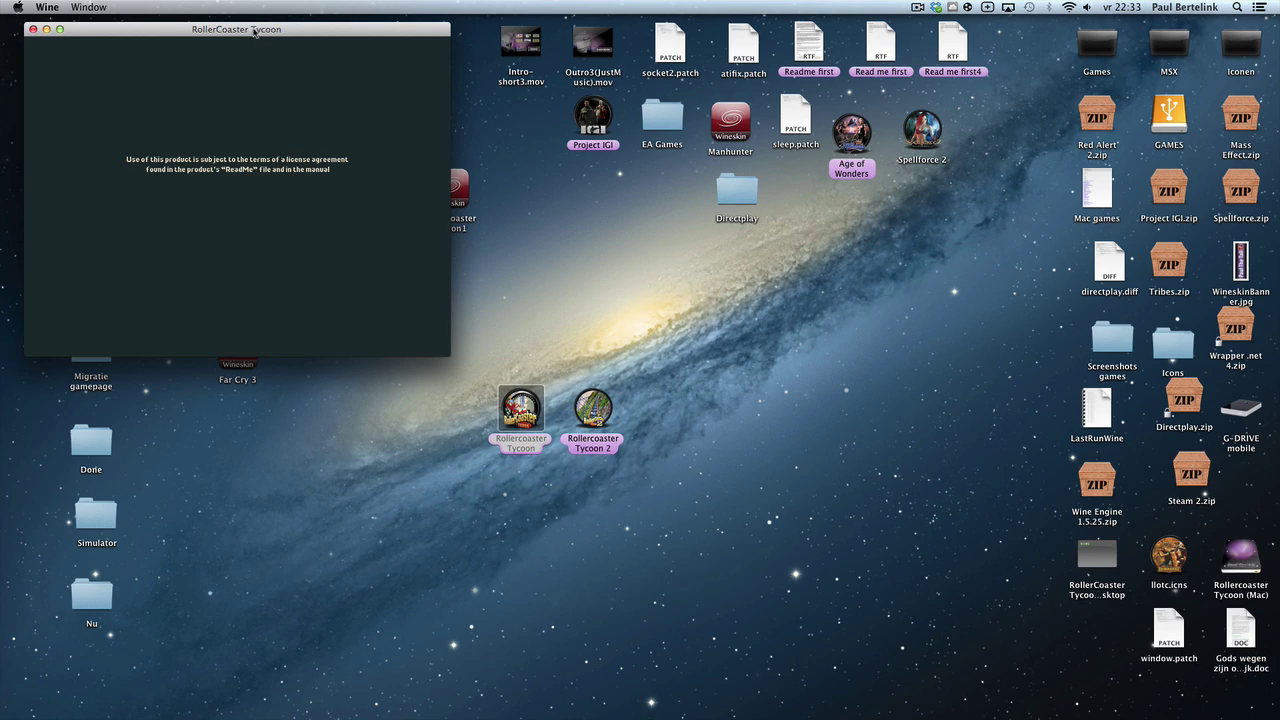
Skip the intro logo and enlarge the game window, placing it at the desktop's top-left.
drag(254, 32, 591, 164)
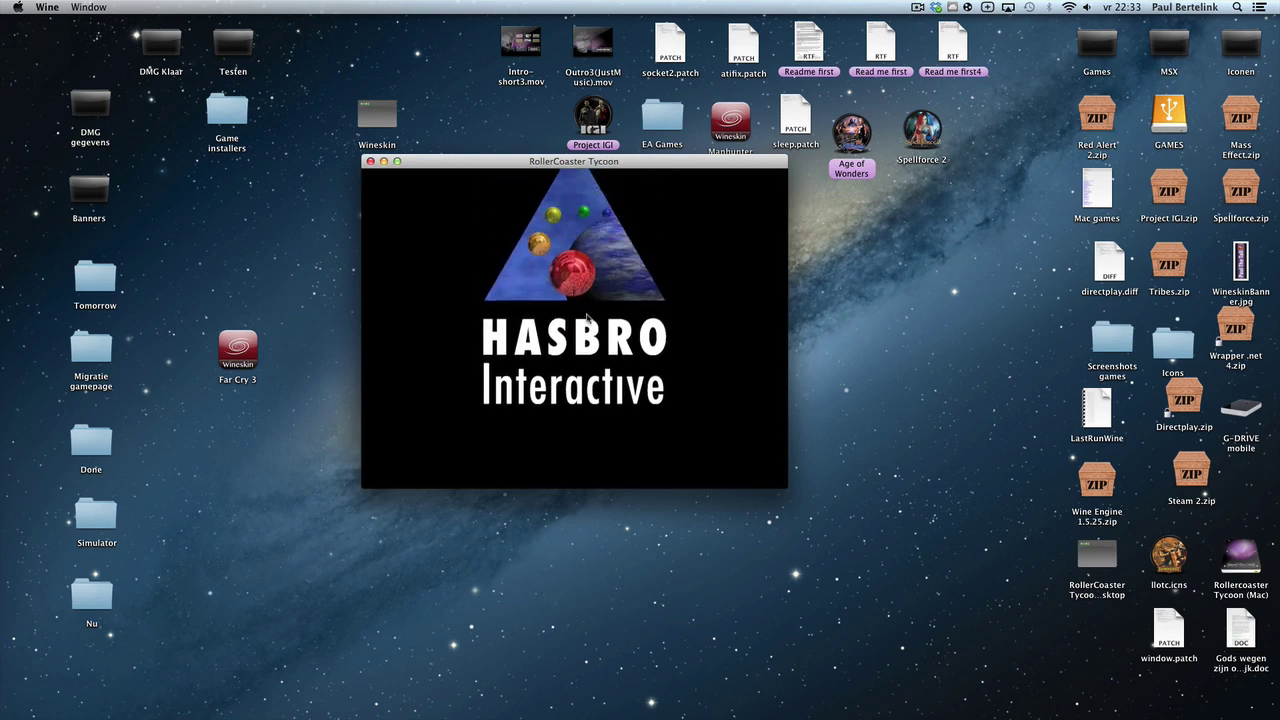
click(587, 317)
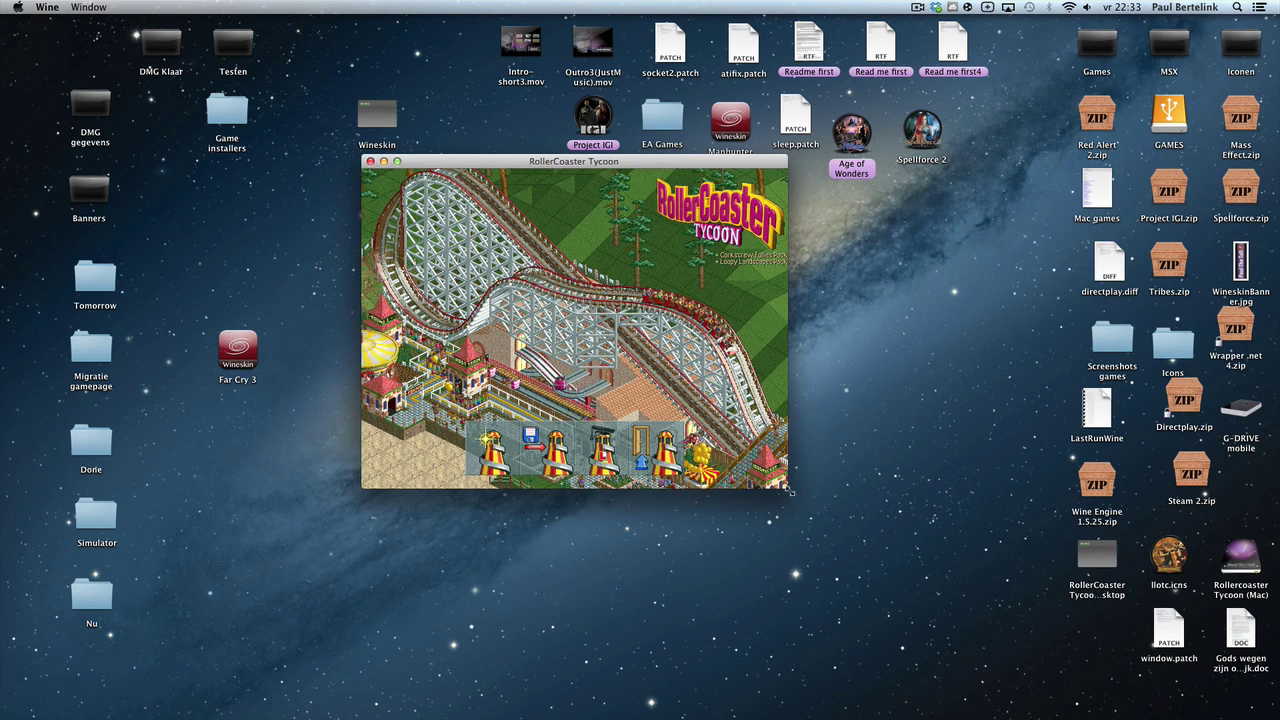
mouse_move(789, 491)
mouse_down()
mouse_move(876, 548)
mouse_move(924, 616)
mouse_move(1028, 697)
mouse_up()
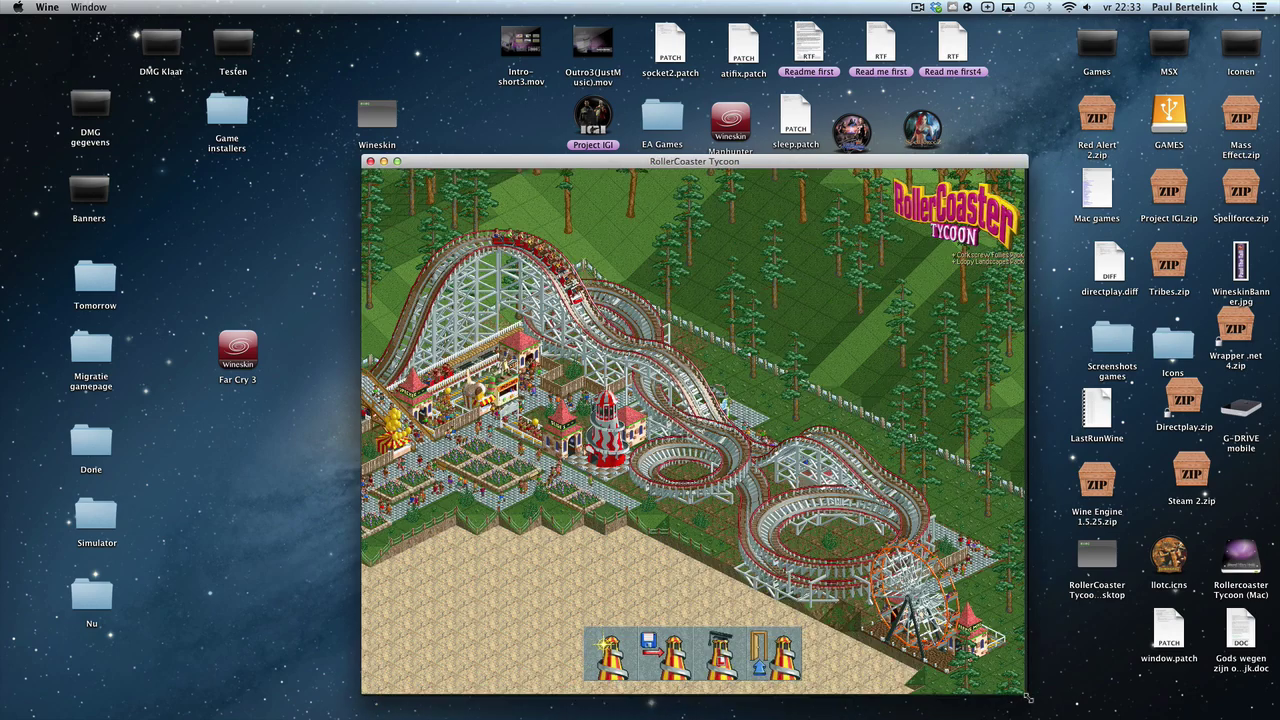
mouse_move(699, 163)
mouse_down()
mouse_move(674, 133)
mouse_move(541, 68)
mouse_move(508, 36)
mouse_up()
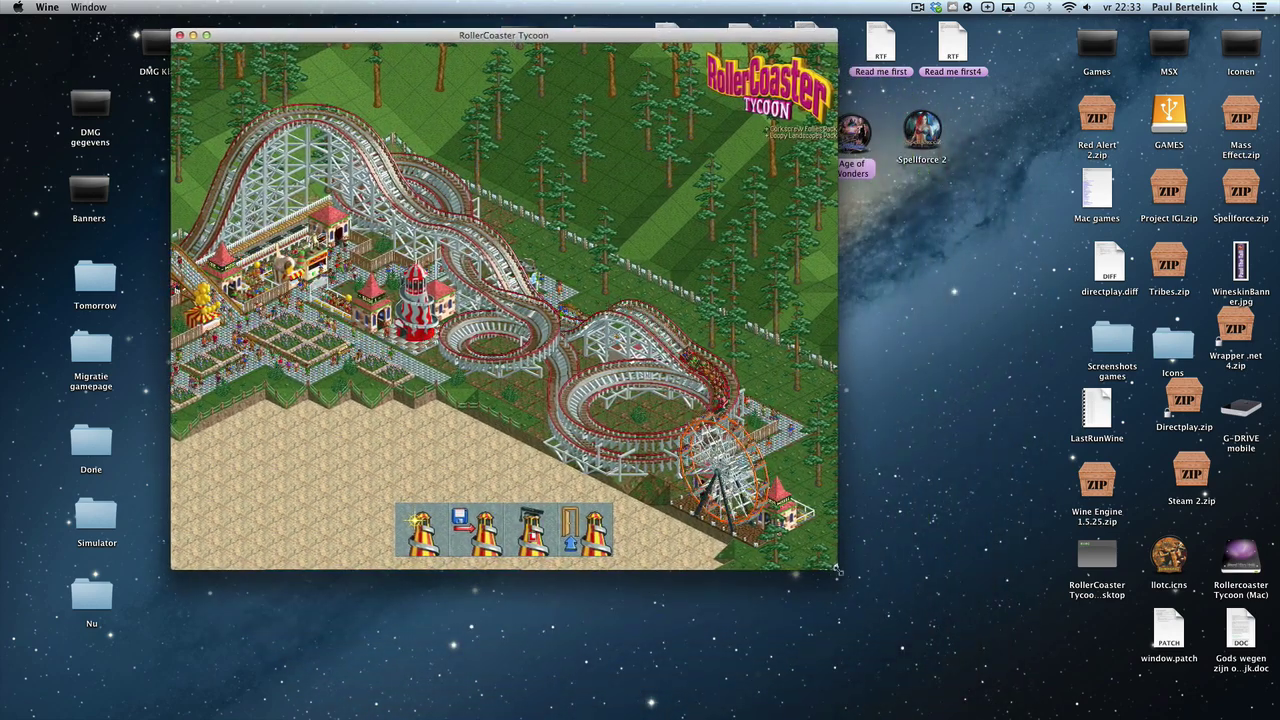
mouse_move(838, 571)
mouse_down()
mouse_move(914, 606)
mouse_move(951, 652)
mouse_move(1038, 714)
mouse_move(1022, 709)
mouse_up()
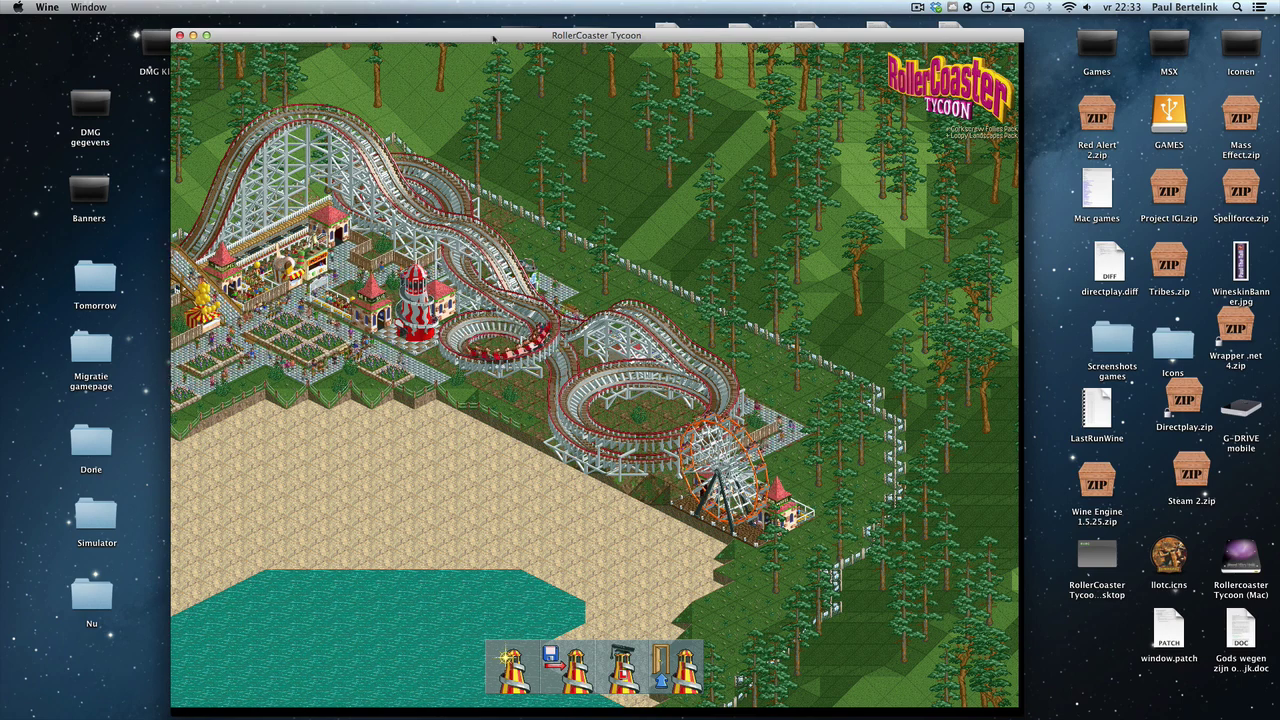
drag(493, 38, 470, 24)
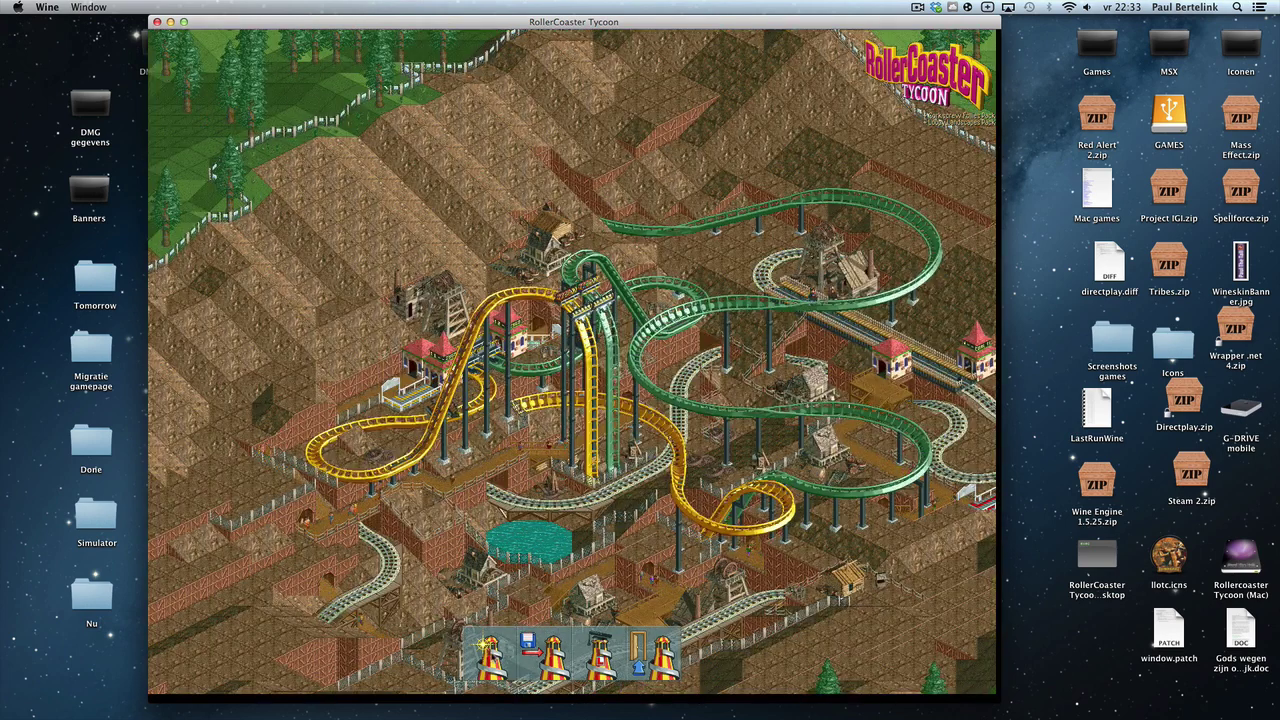
Start the Forest Frontiers scenario and show gentle rides in the New Rides list.
click(489, 652)
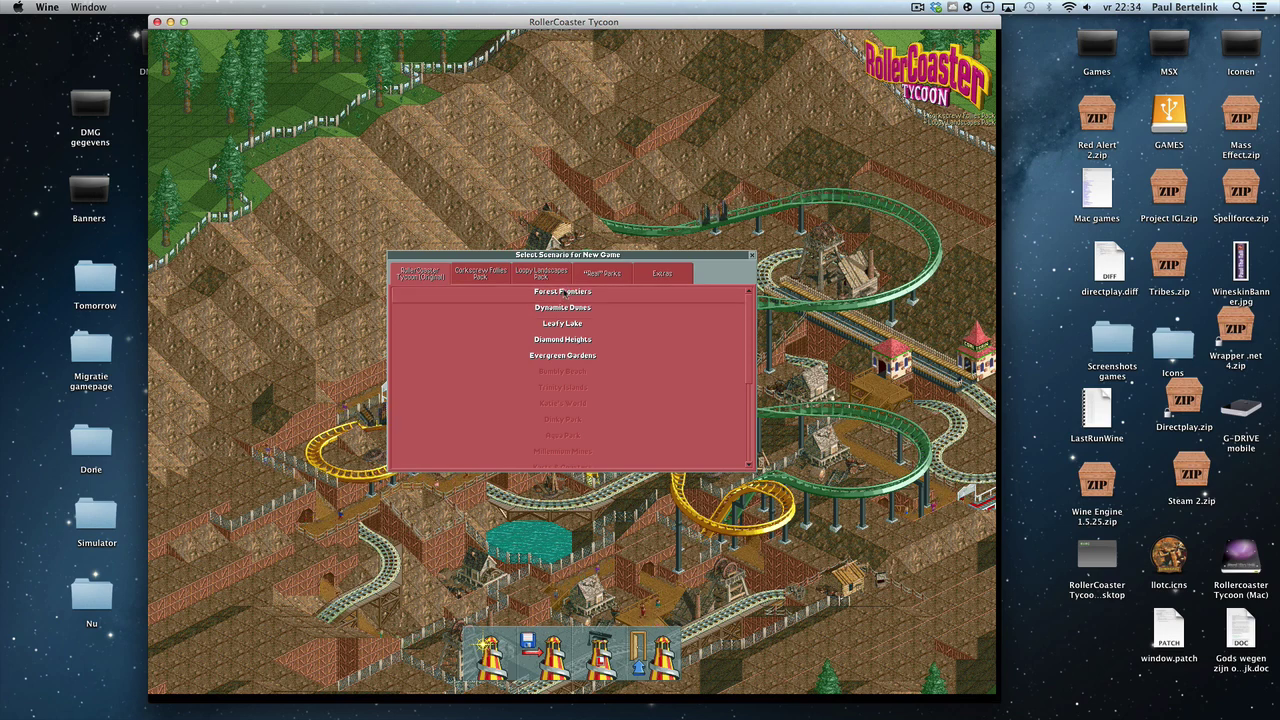
click(563, 291)
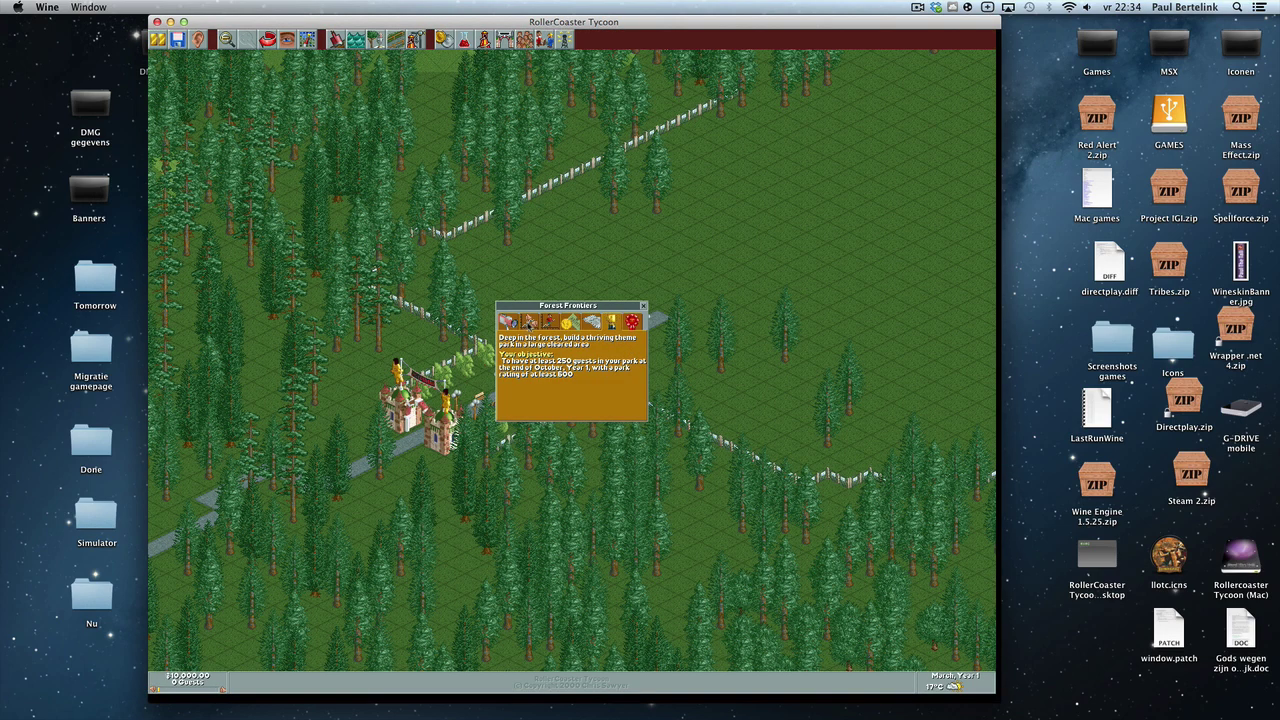
click(645, 308)
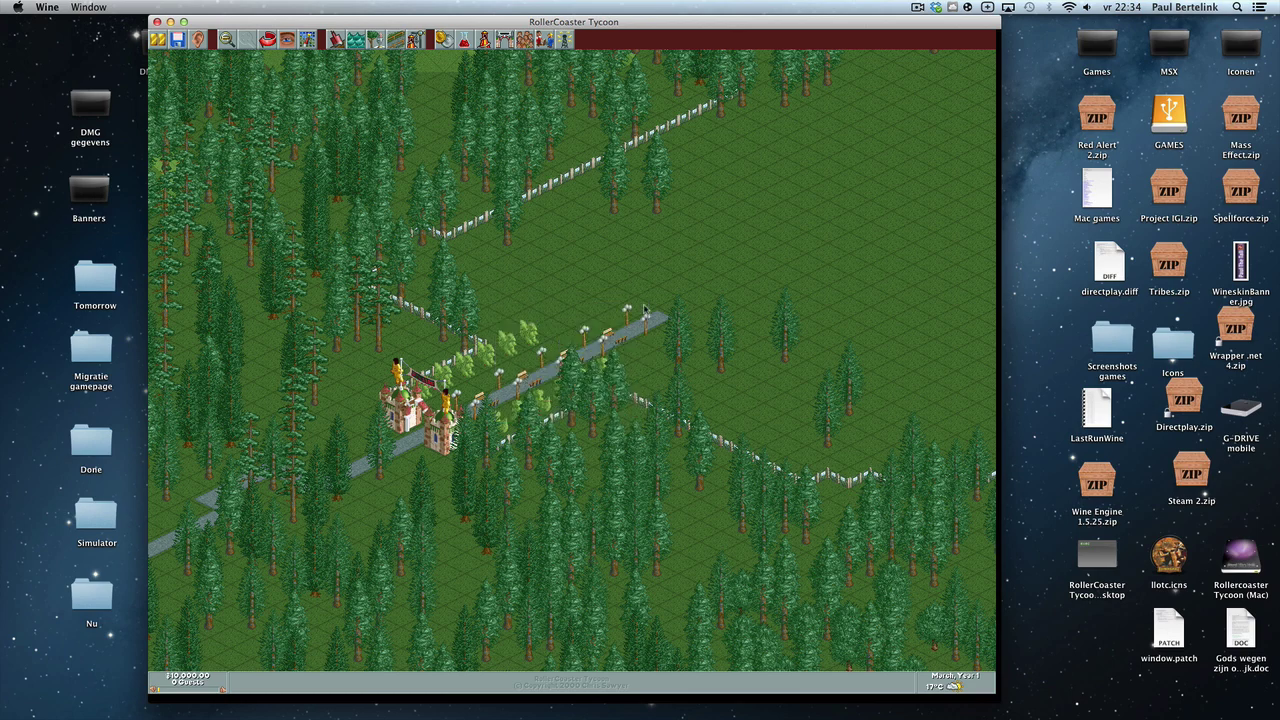
click(415, 41)
click(190, 74)
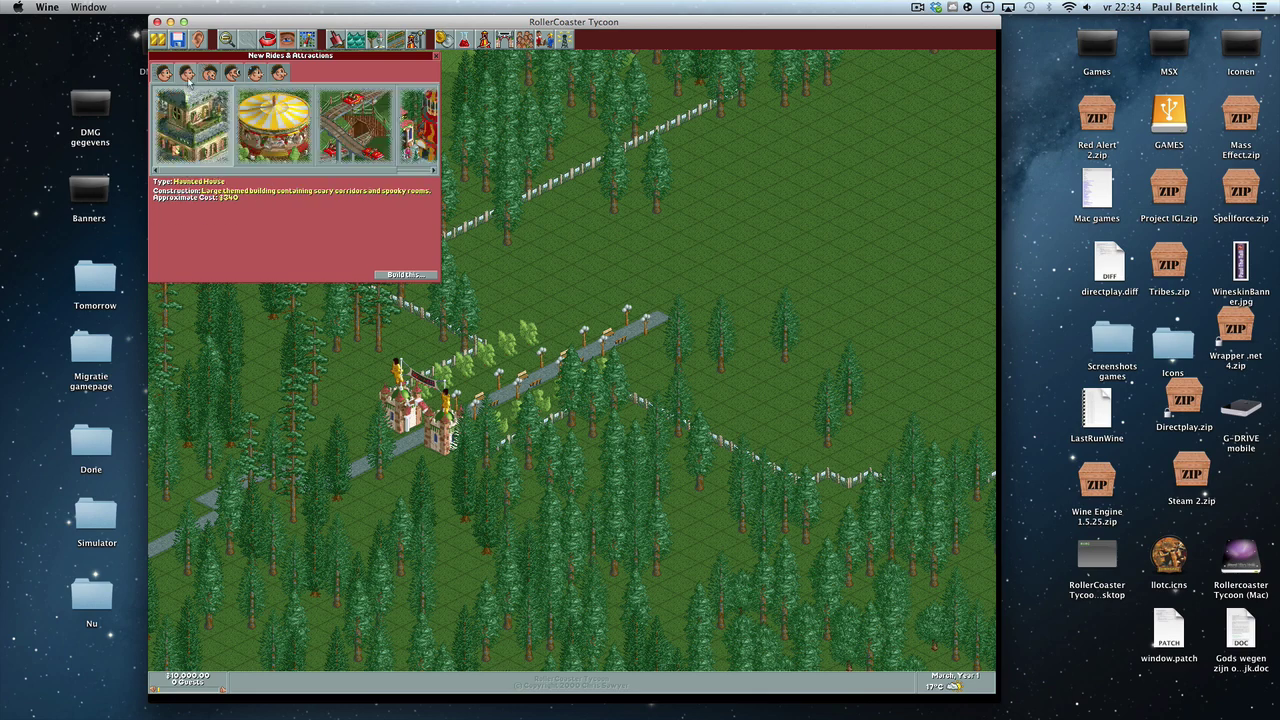
Build a Merry-Go-Round beside the path with its entrance and exit.
click(405, 274)
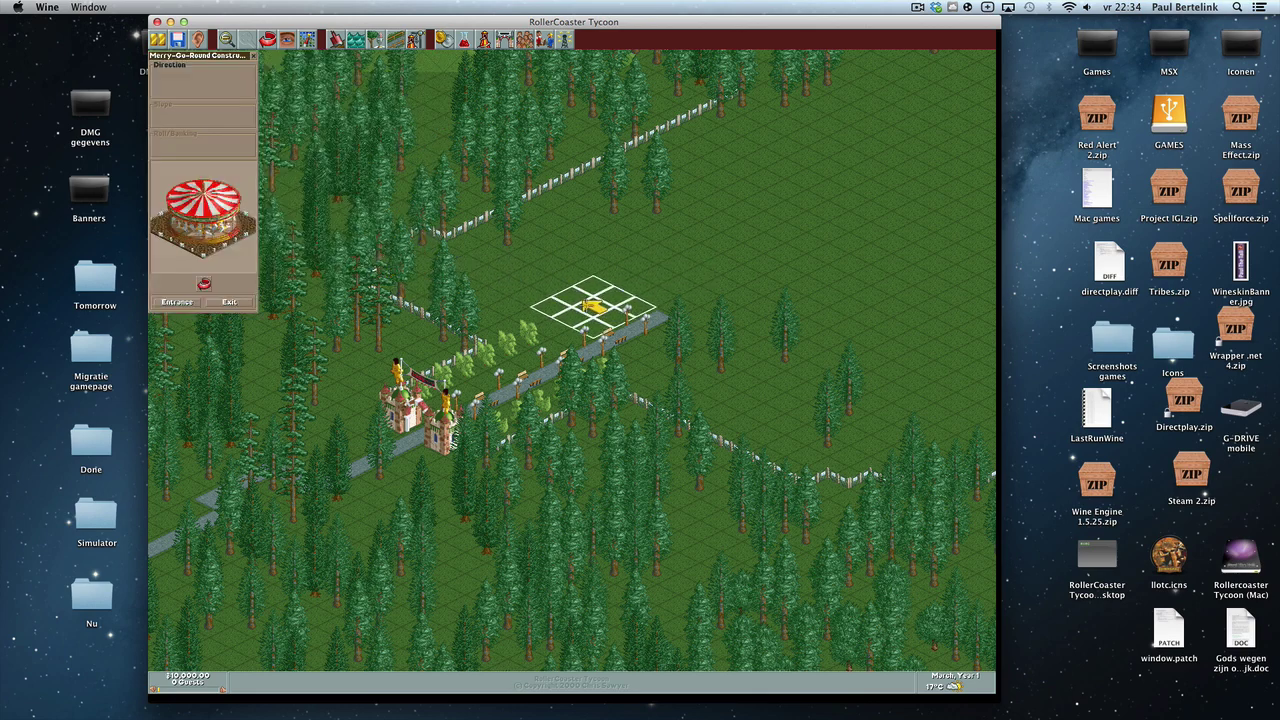
click(593, 307)
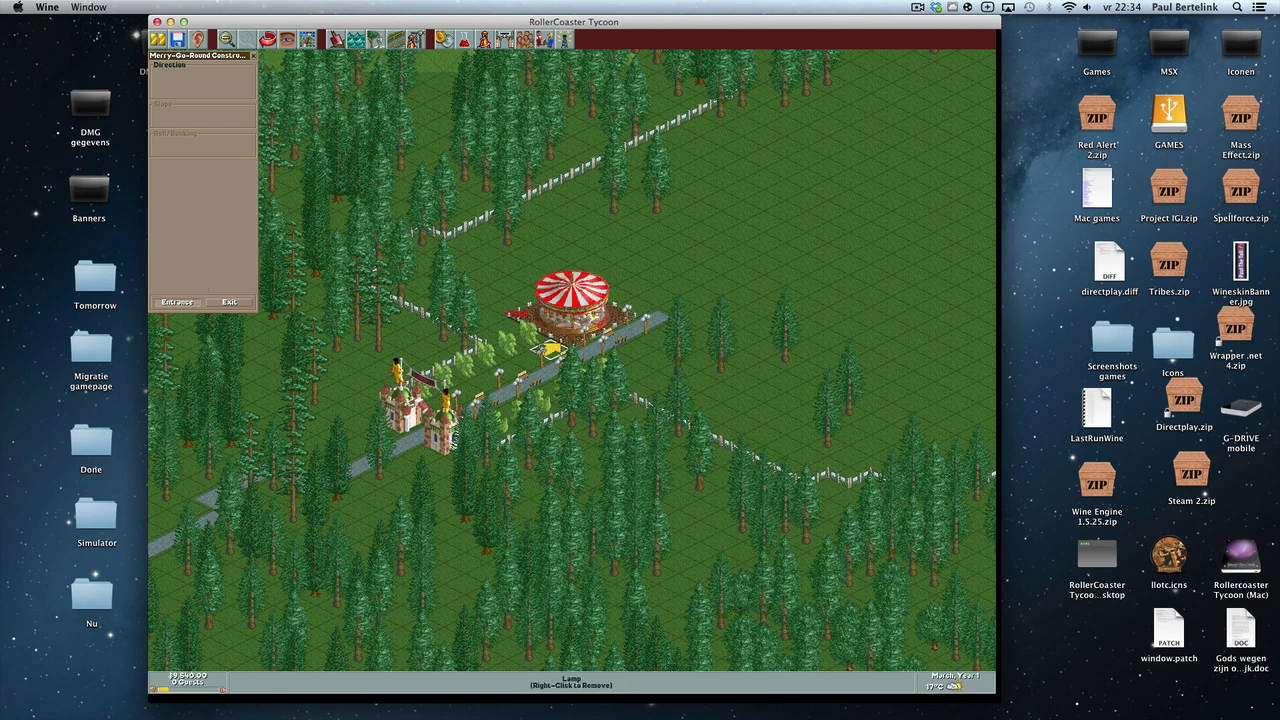
click(550, 348)
click(642, 312)
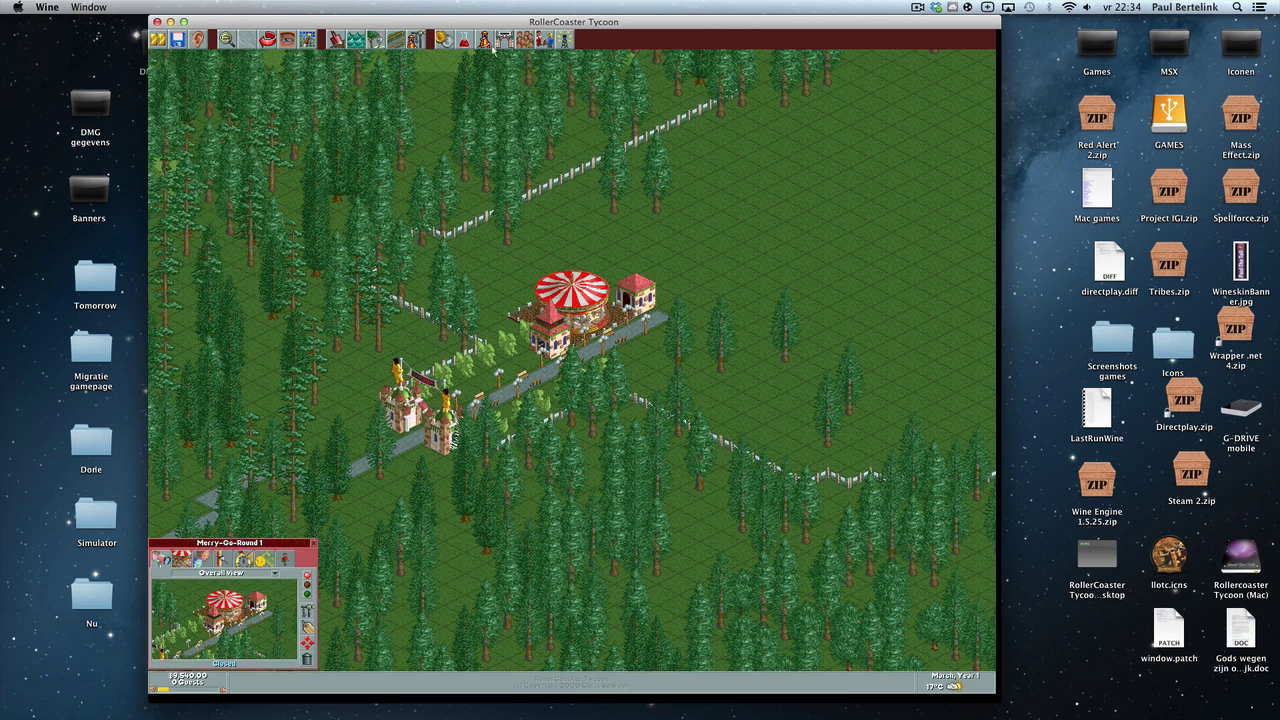
Lay a footpath running northeast across the clearing past the carousel.
click(395, 39)
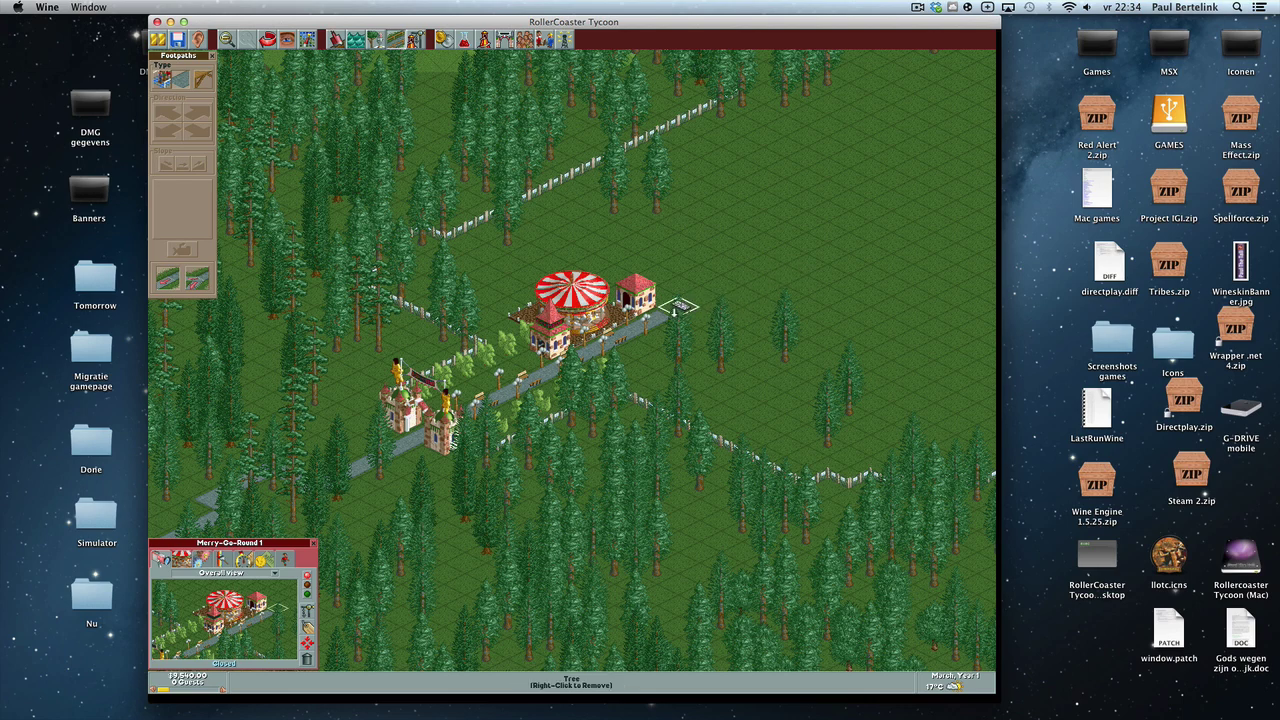
drag(668, 314, 950, 180)
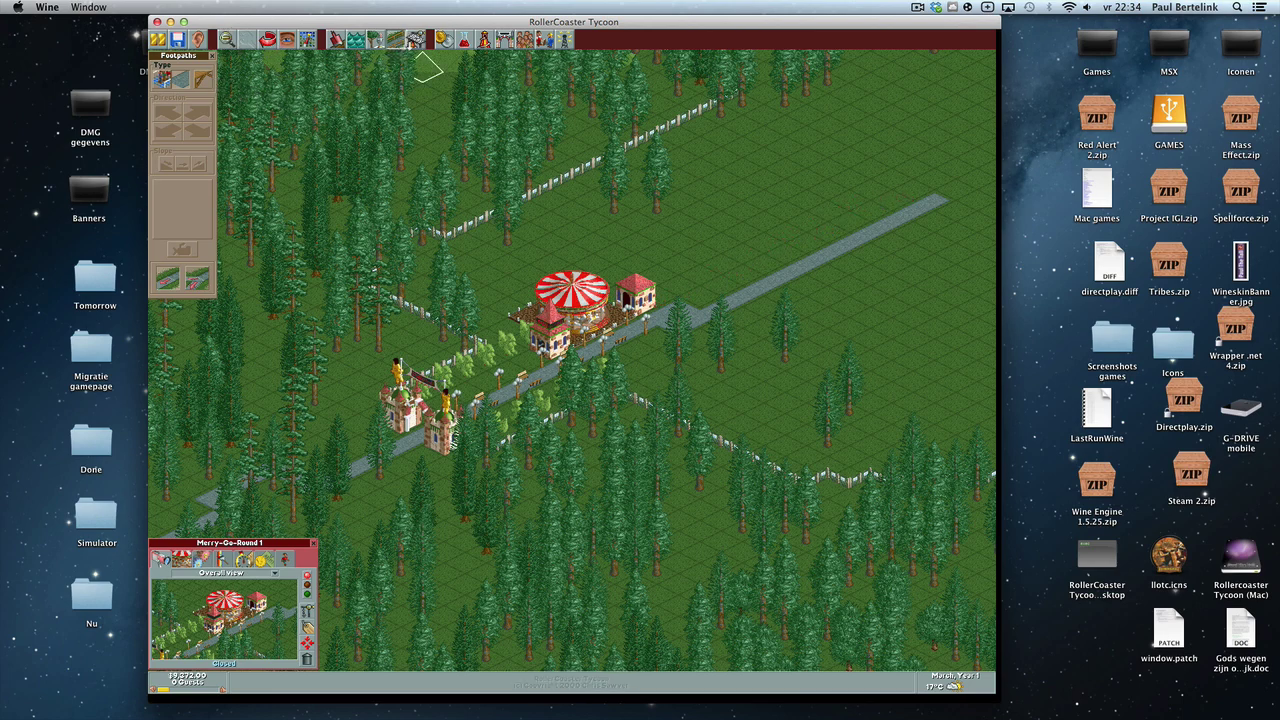
click(416, 42)
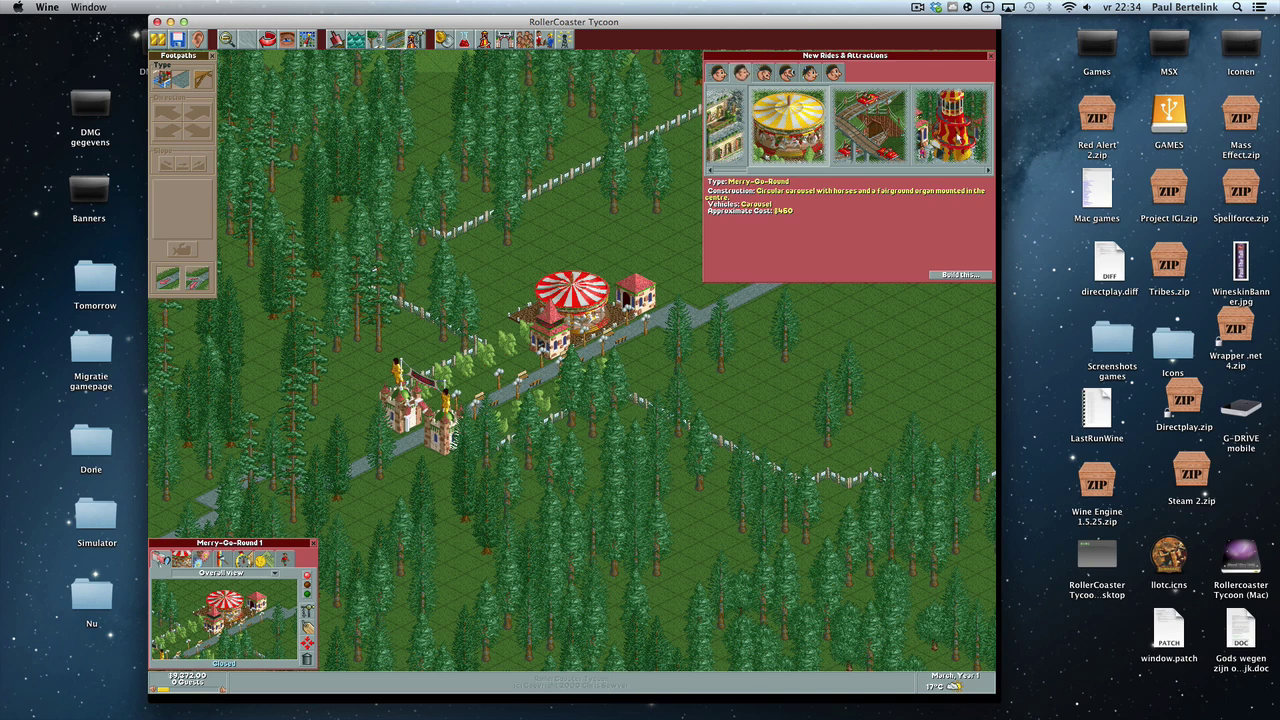
Build a Spiral Slide at the path's end with entrance and exit, and open it.
click(956, 138)
click(946, 277)
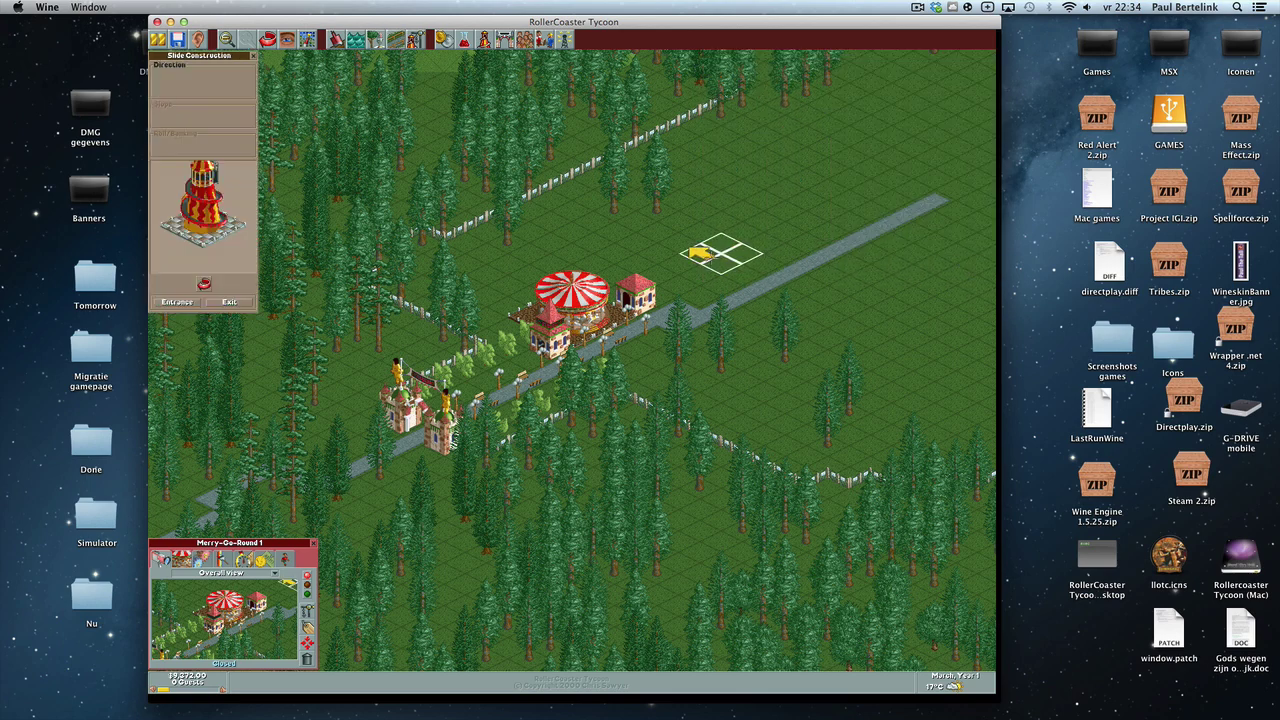
click(742, 252)
click(745, 264)
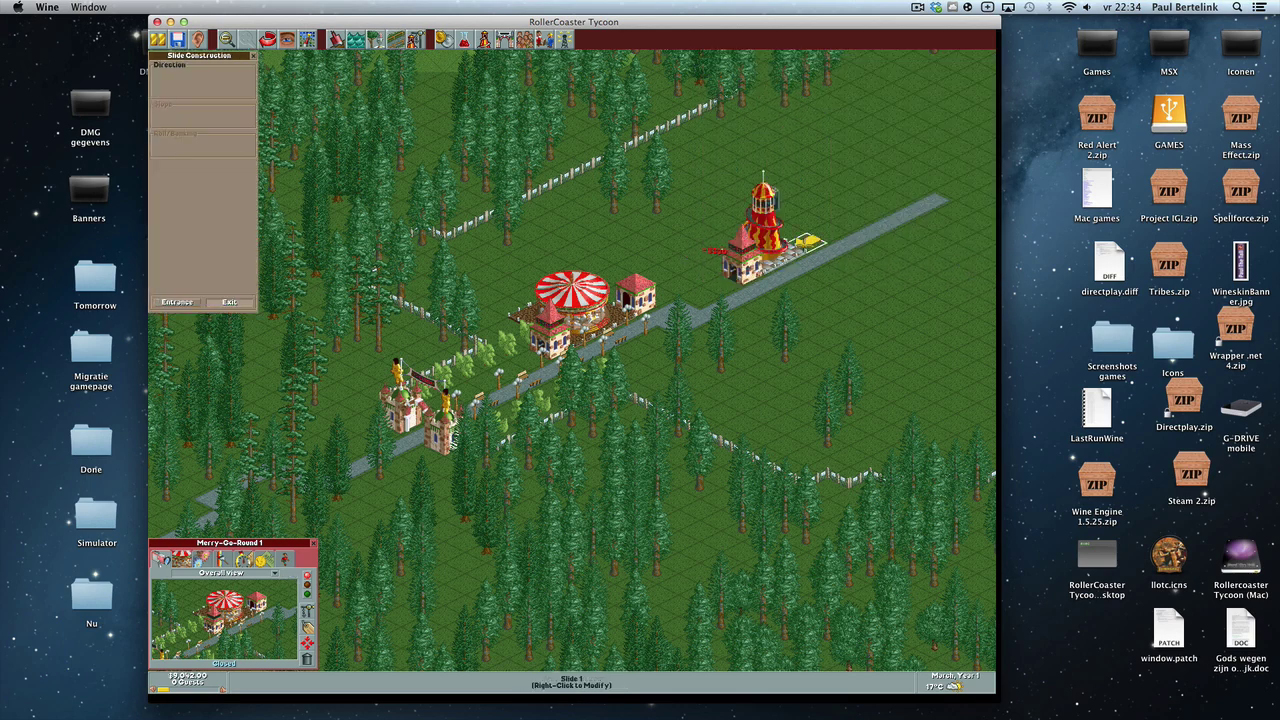
click(810, 246)
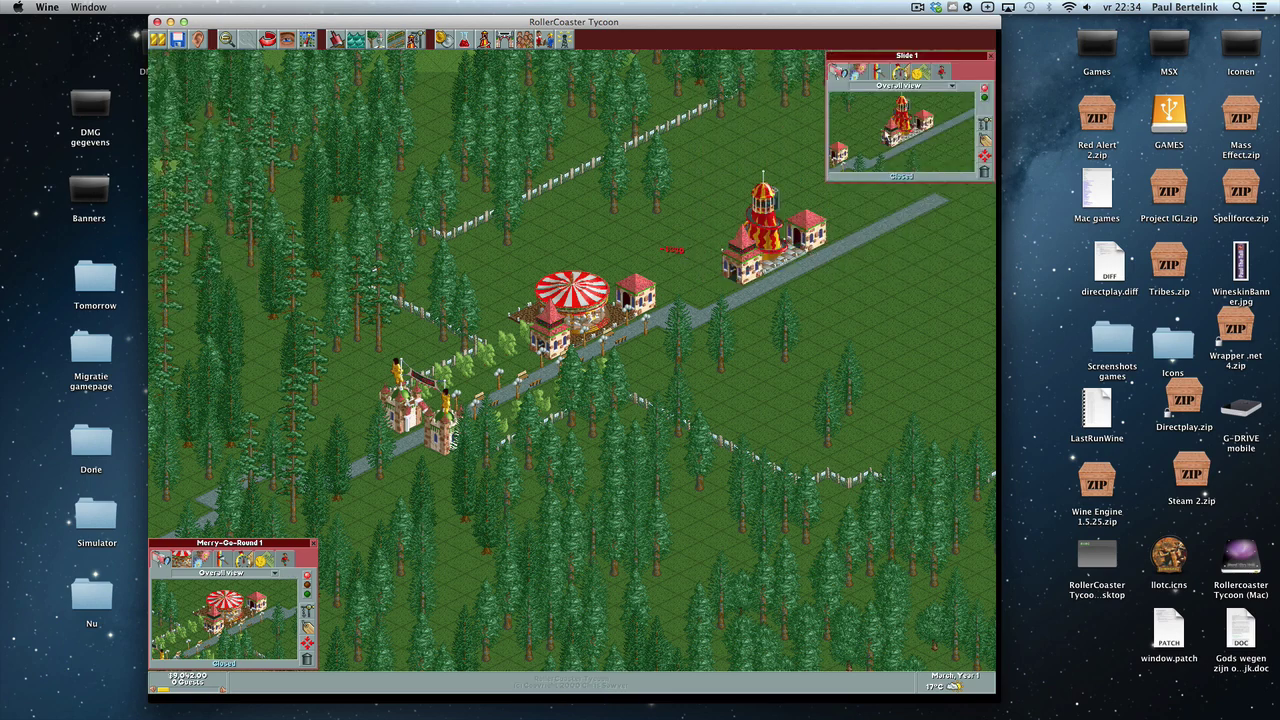
click(985, 96)
click(990, 58)
click(580, 318)
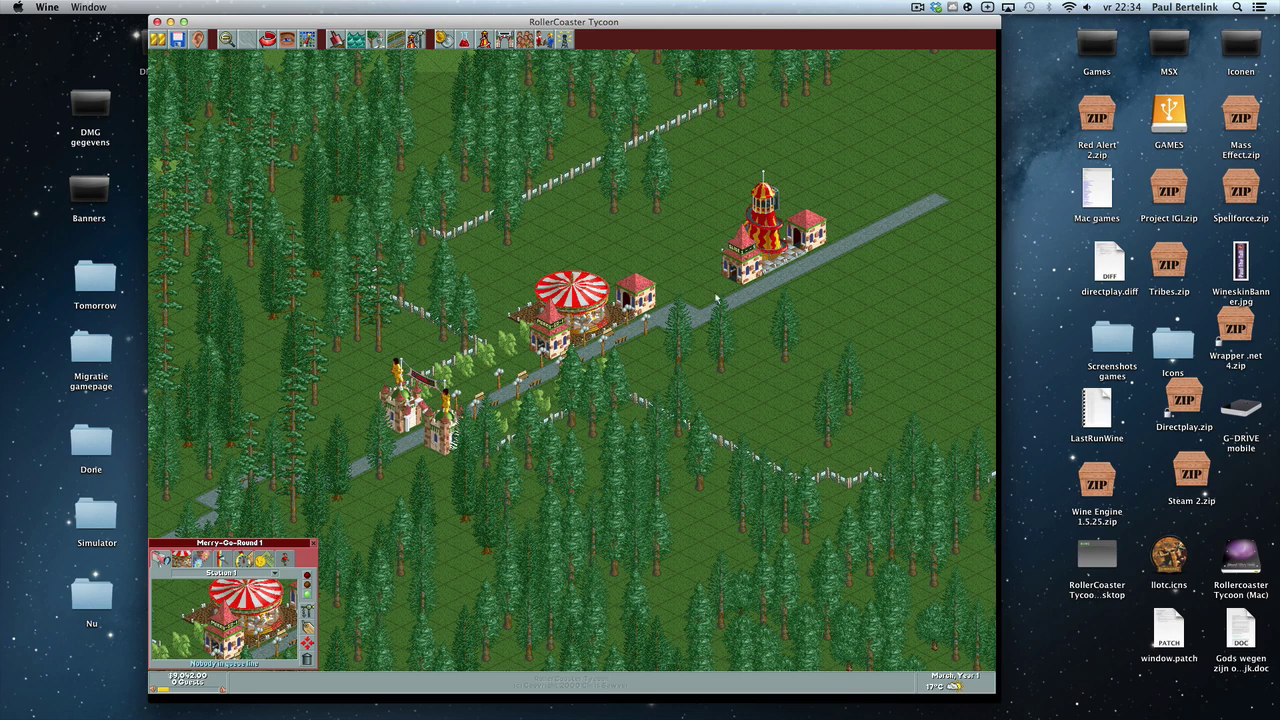
Add a footpath tile beside the Spiral Slide, then leave footpath building.
click(399, 42)
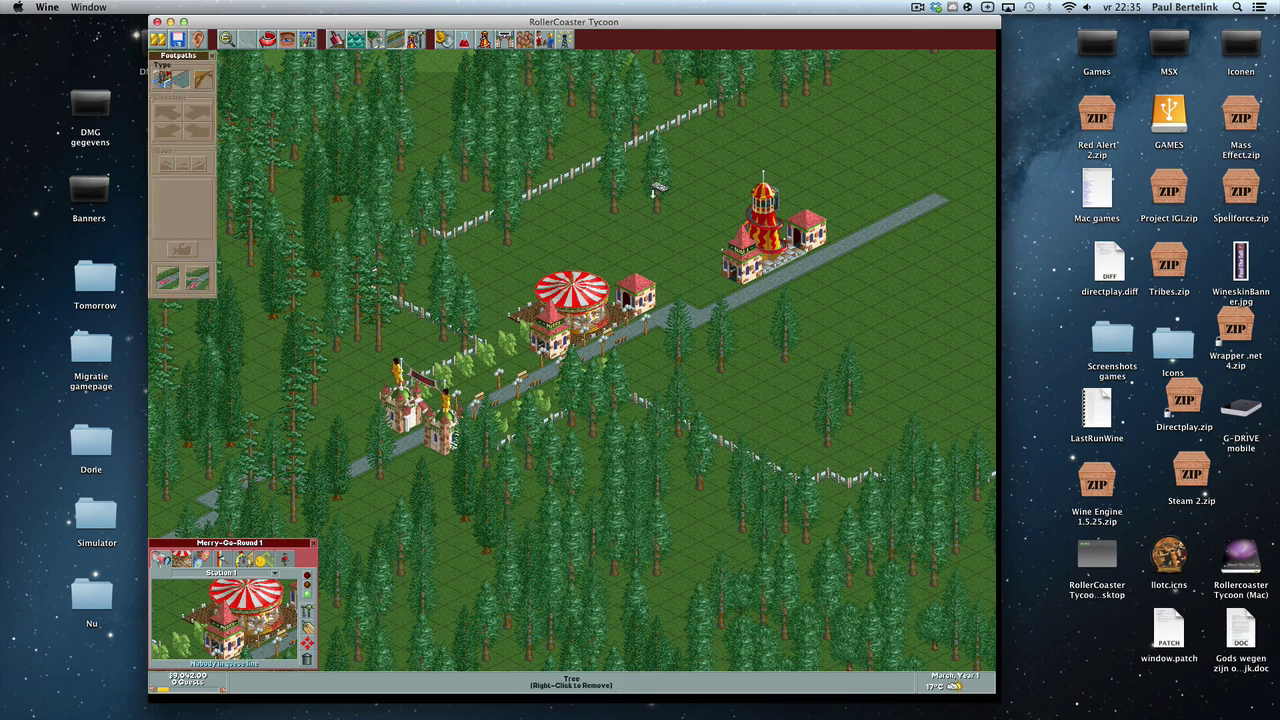
click(718, 285)
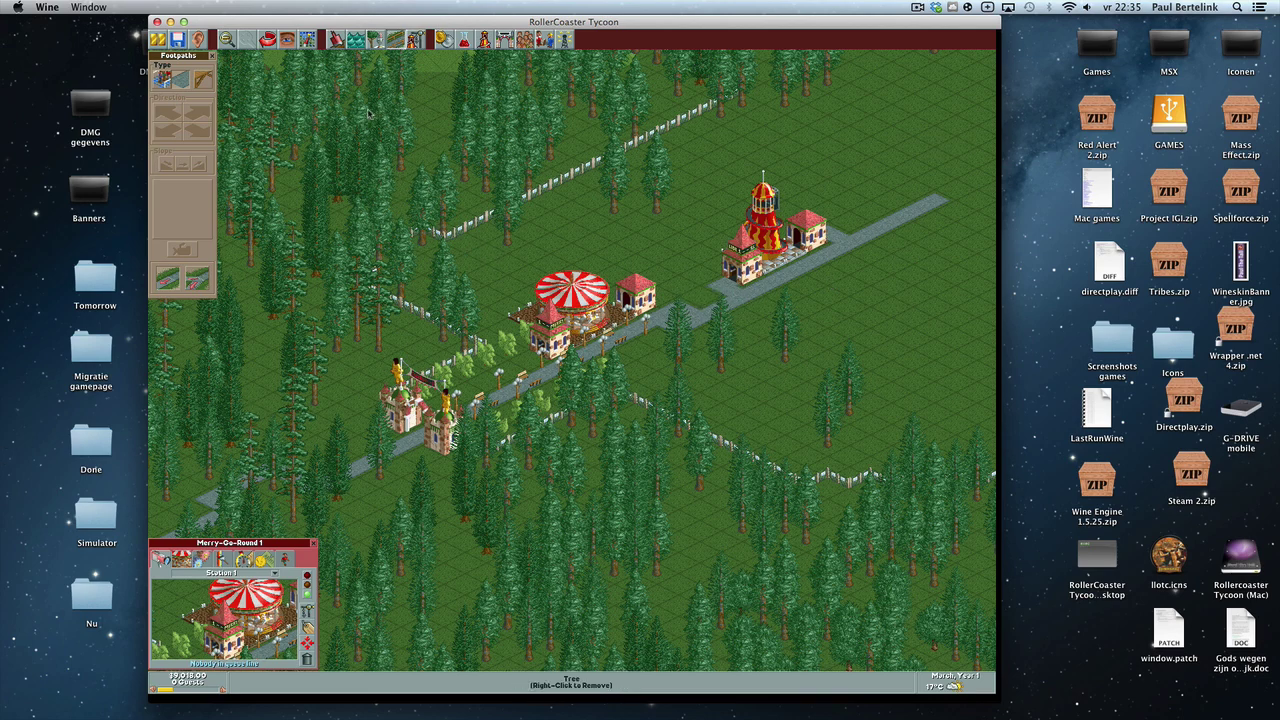
click(398, 42)
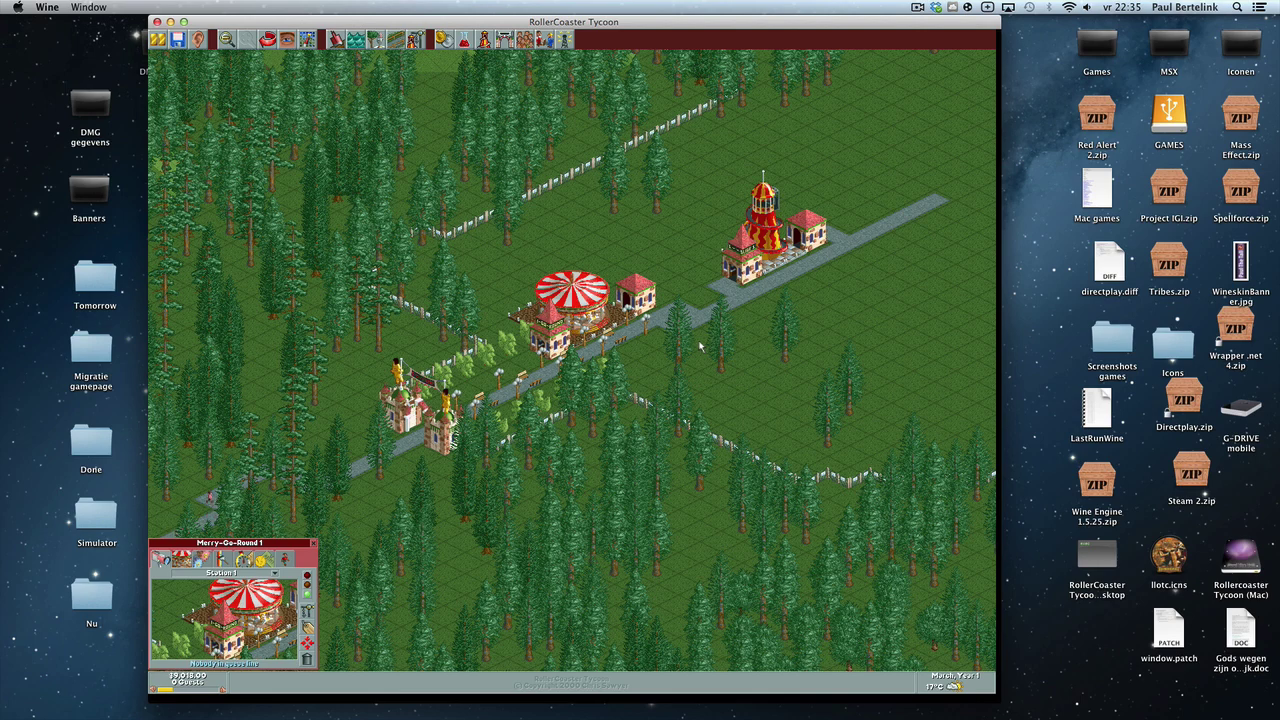
Open System Preferences' Mouse settings and check for a Bluetooth mouse.
click(17, 10)
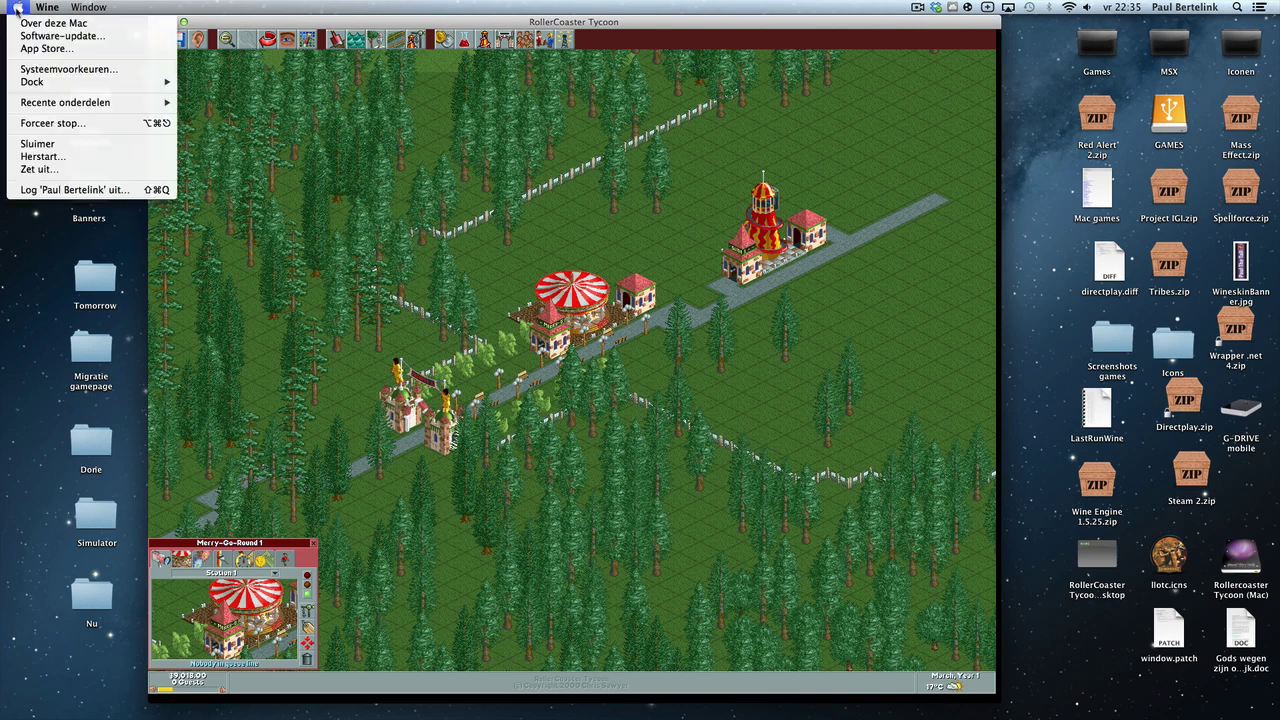
click(58, 68)
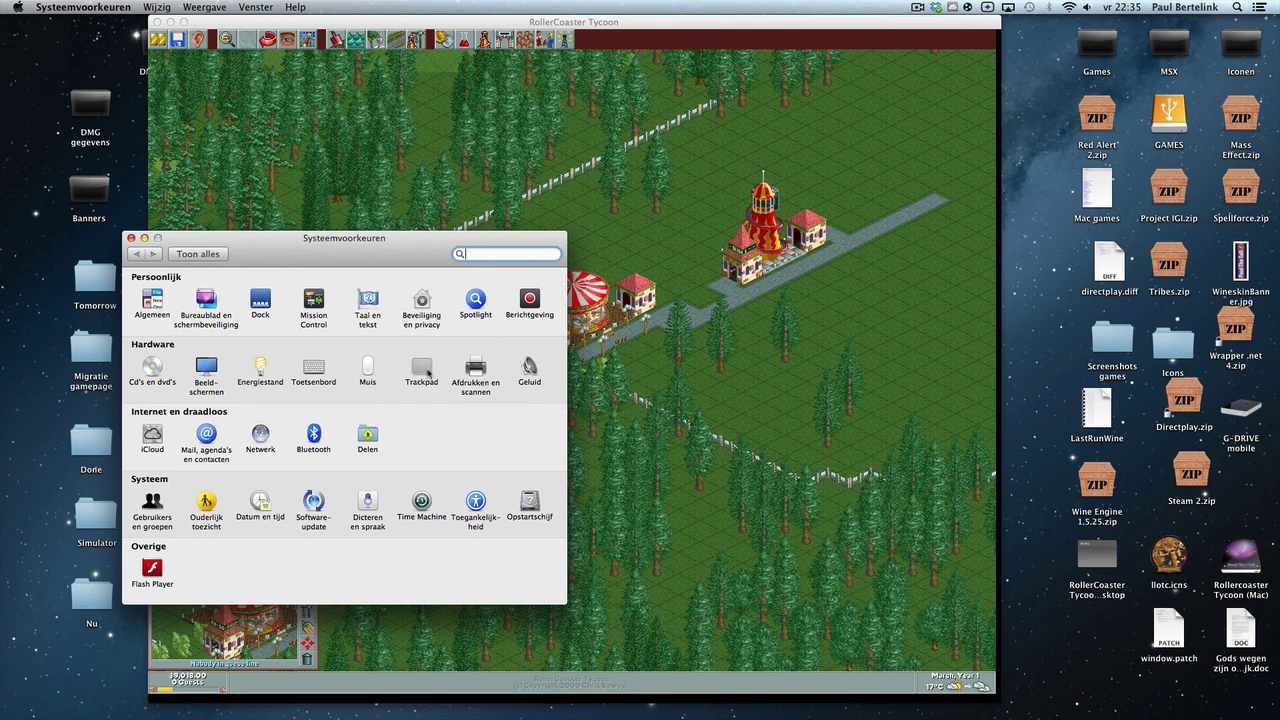
click(367, 366)
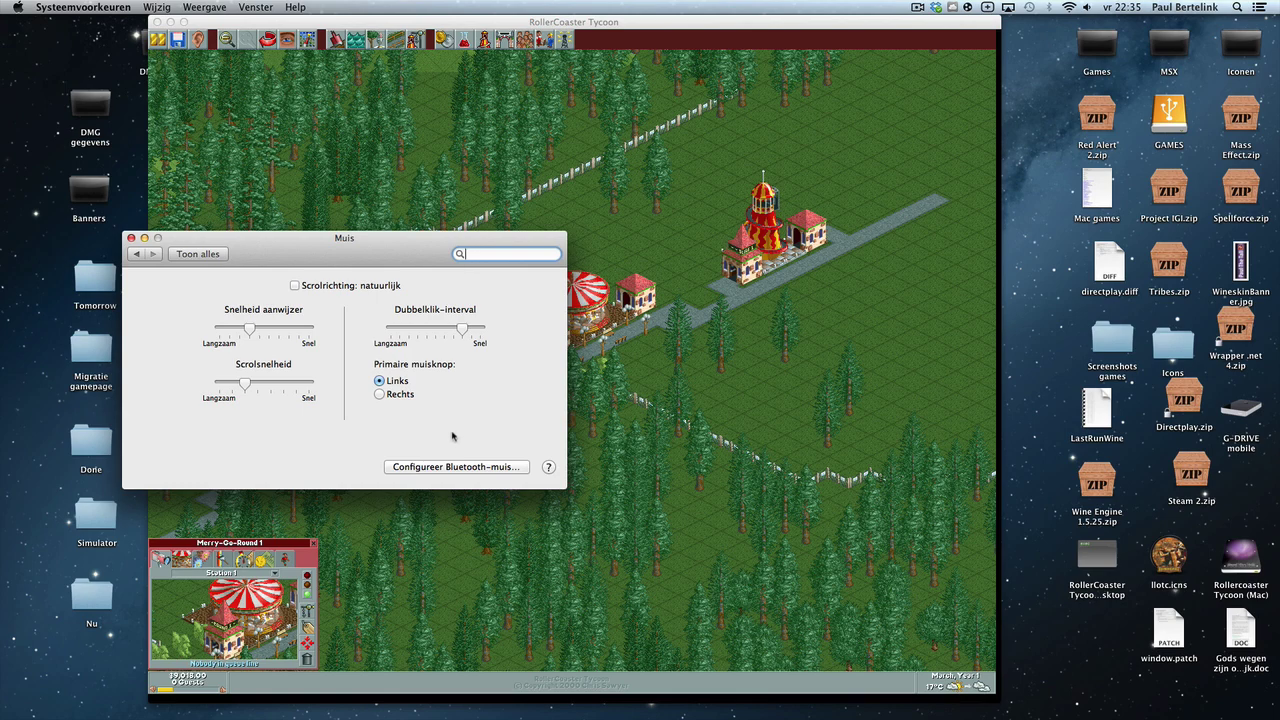
click(436, 467)
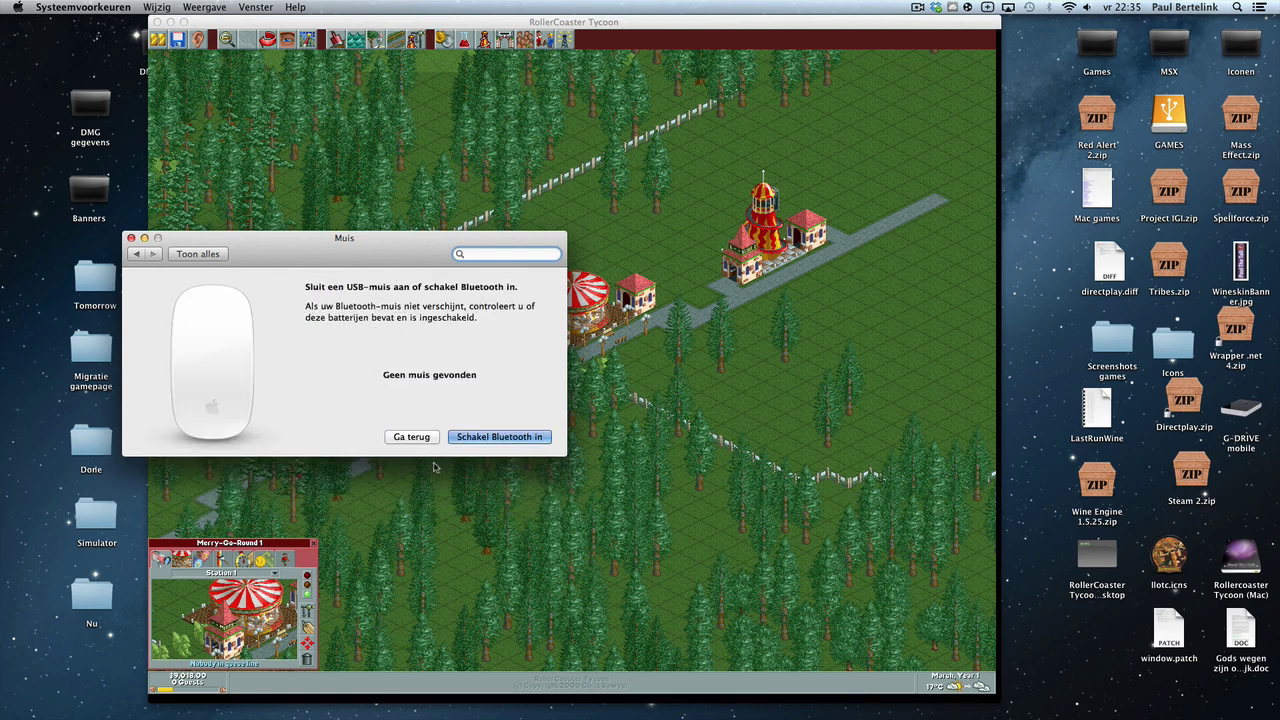
click(419, 439)
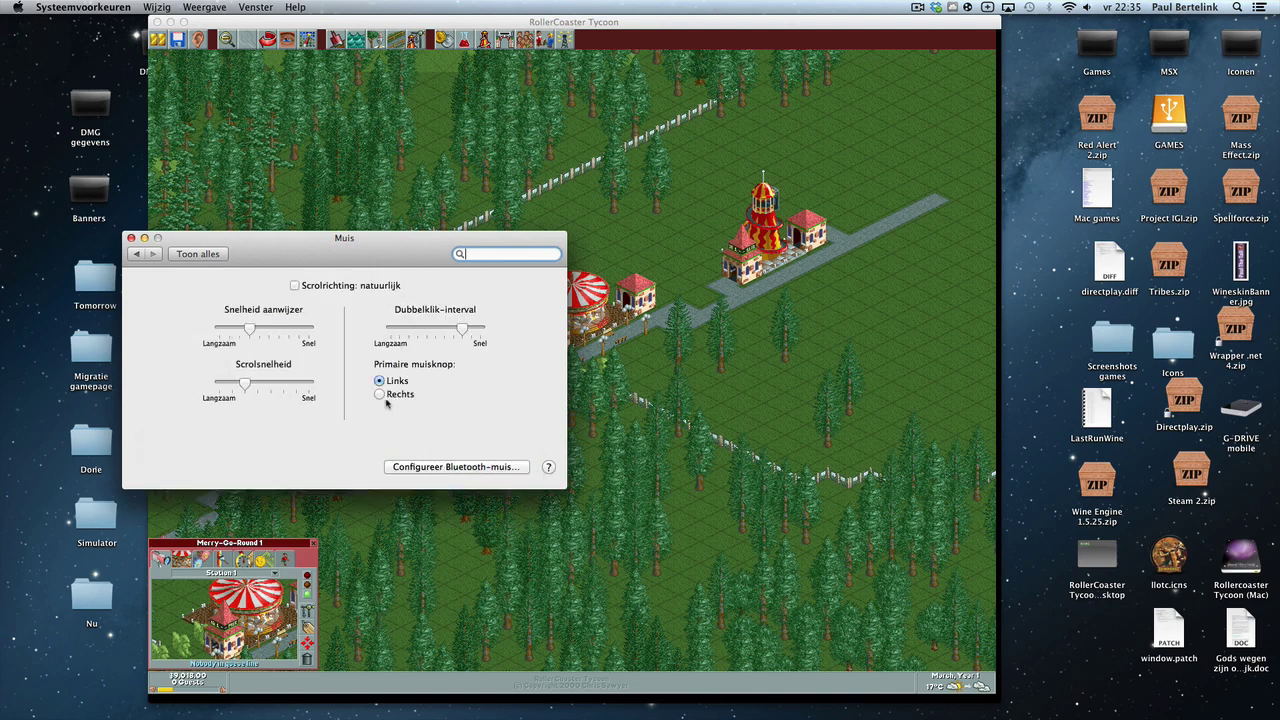
Look at the Trackpad settings, then return to the Mouse pane.
click(220, 254)
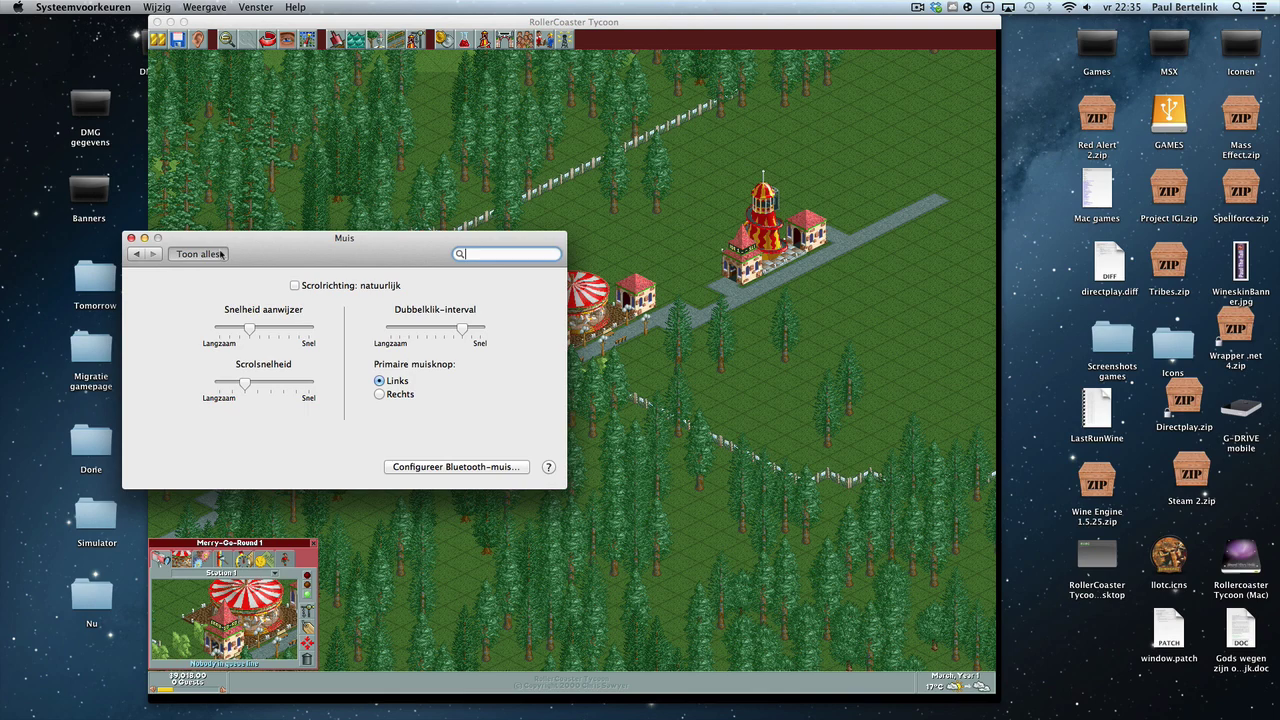
click(421, 368)
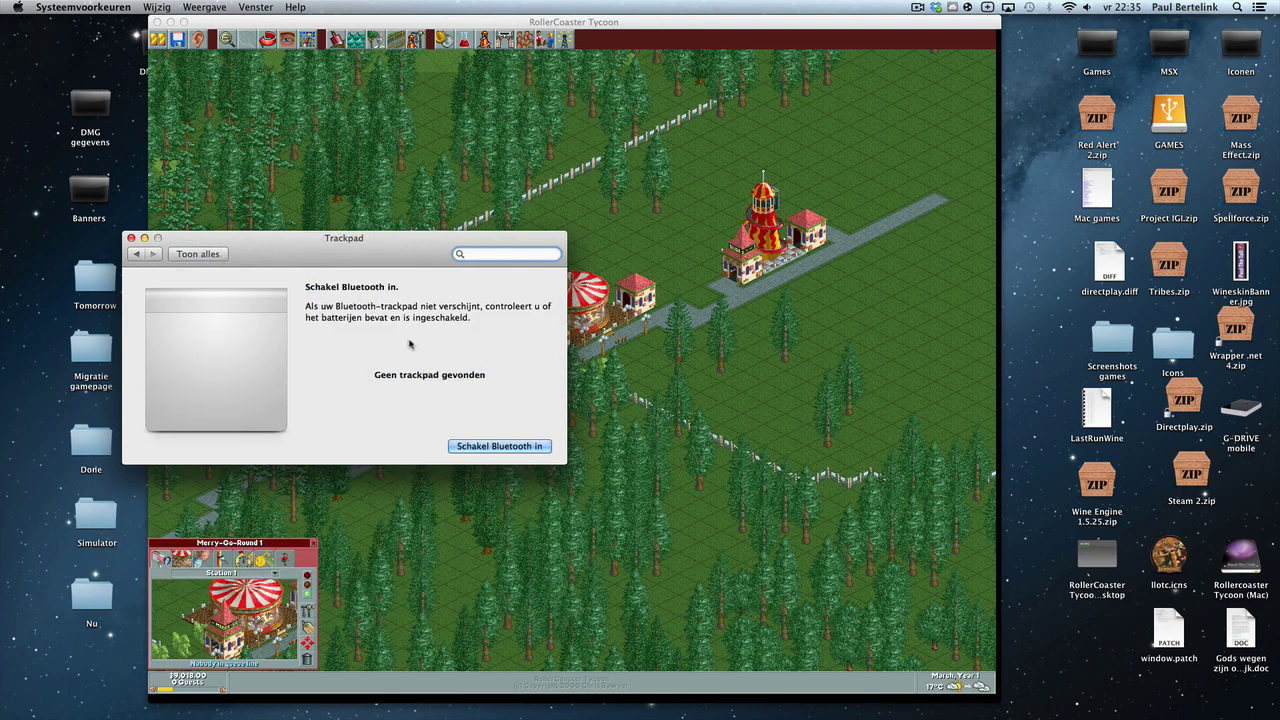
click(137, 255)
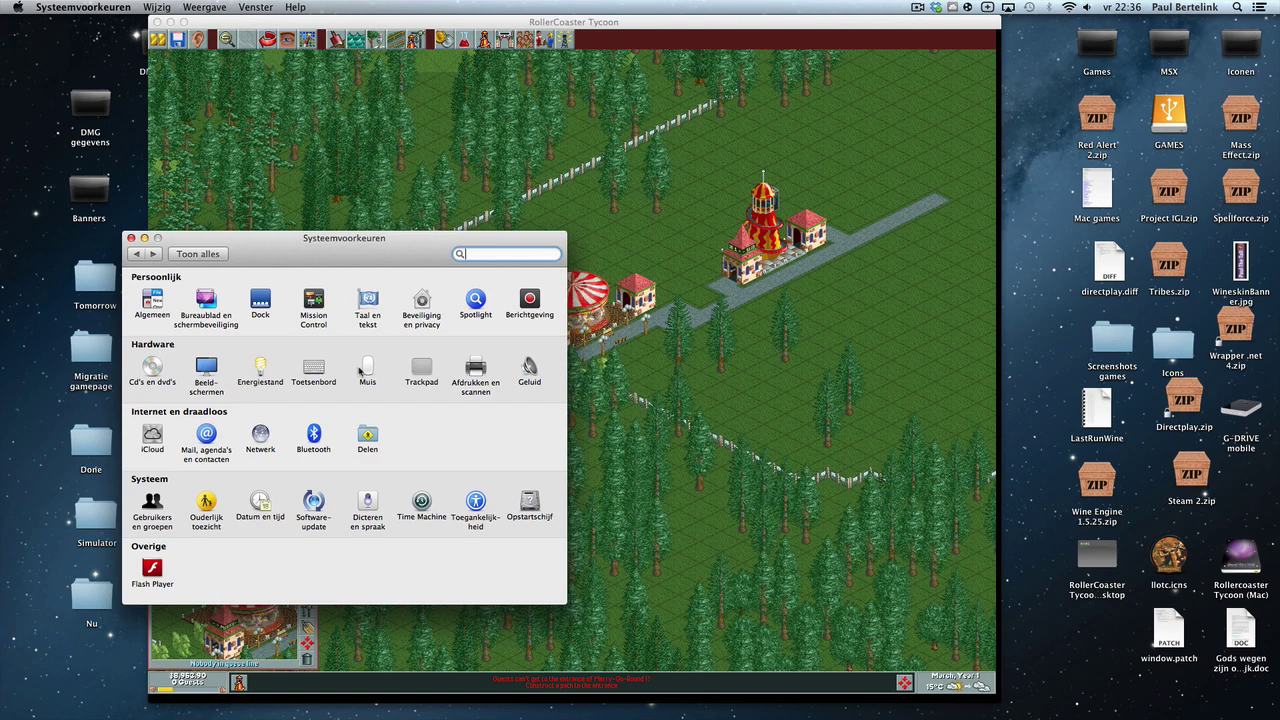
click(366, 373)
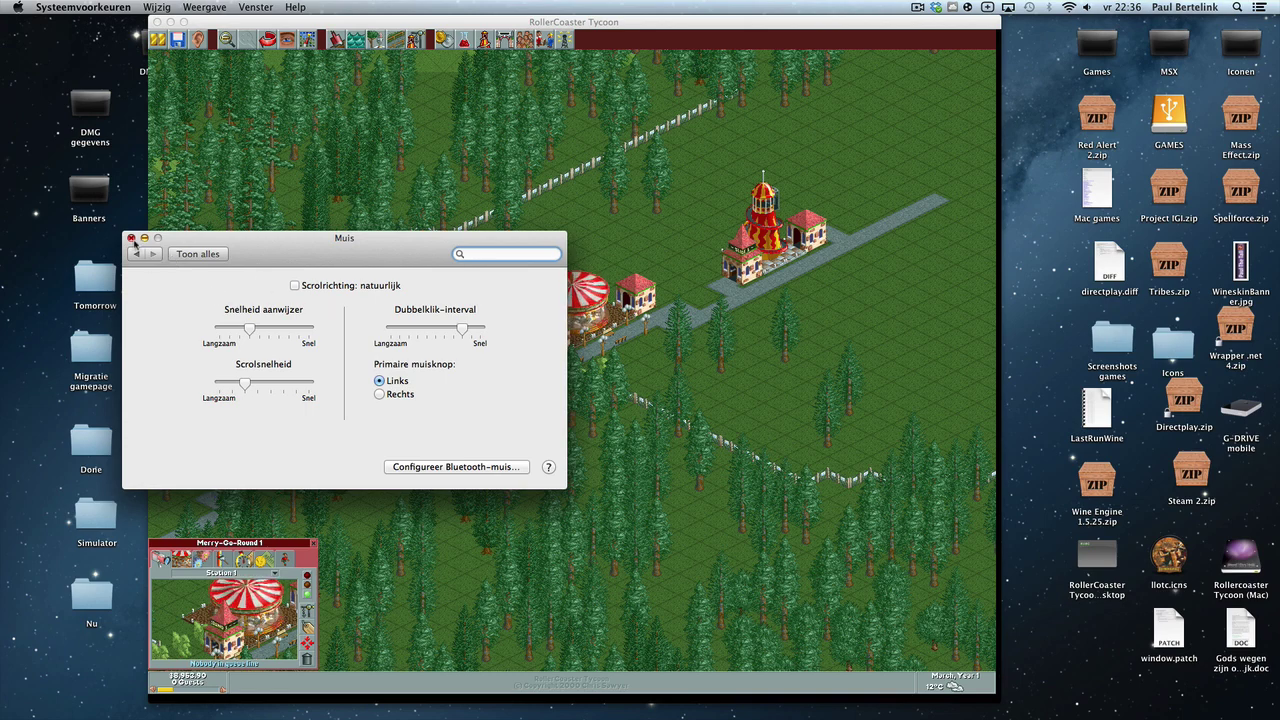
Close System Preferences and pan to the open grassland beyond the slide.
click(131, 238)
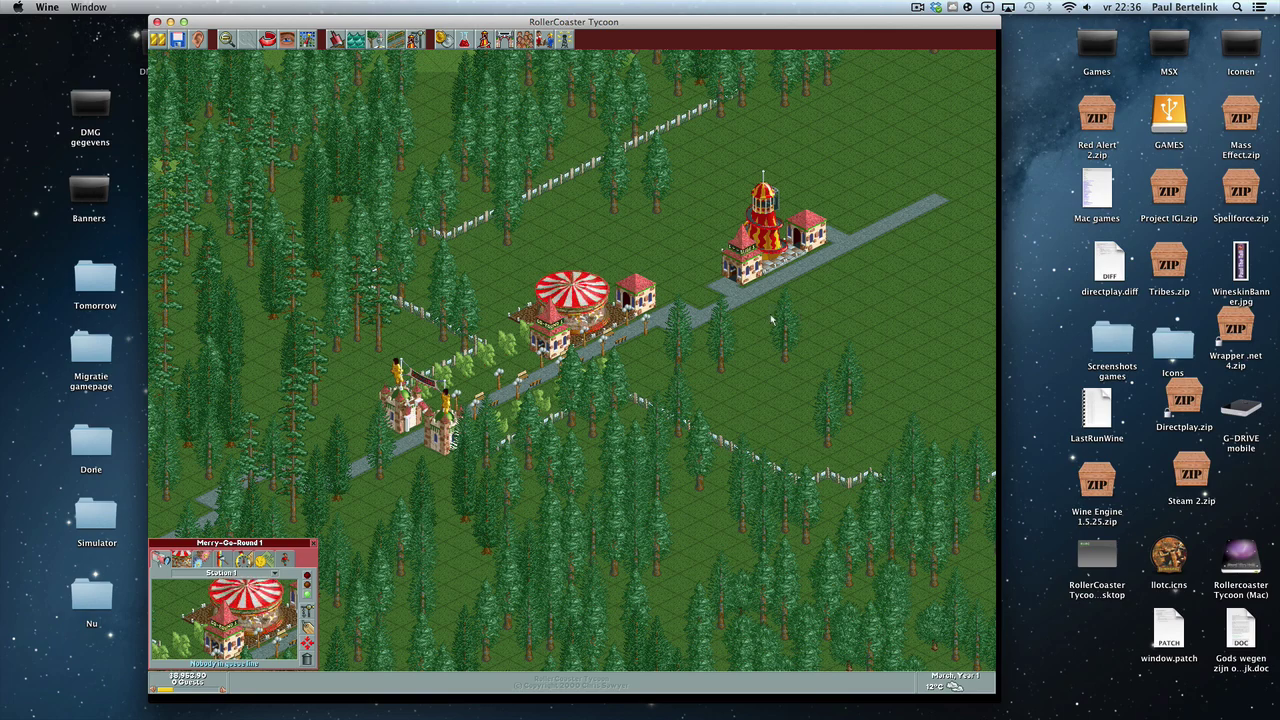
mouse_move(771, 320)
mouse_down()
mouse_move(376, 320)
mouse_move(565, 355)
mouse_move(880, 338)
mouse_move(1018, 236)
mouse_move(880, 140)
mouse_move(1090, 296)
mouse_move(1043, 278)
mouse_up()
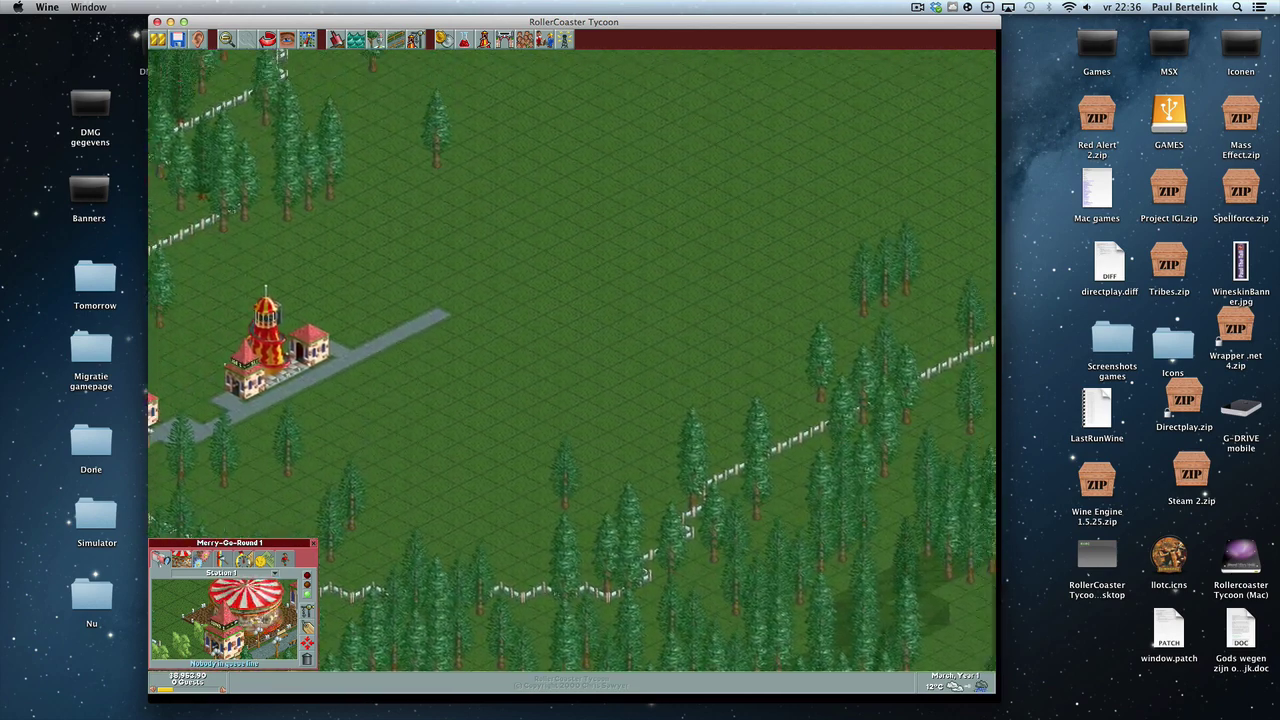
drag(703, 336, 715, 165)
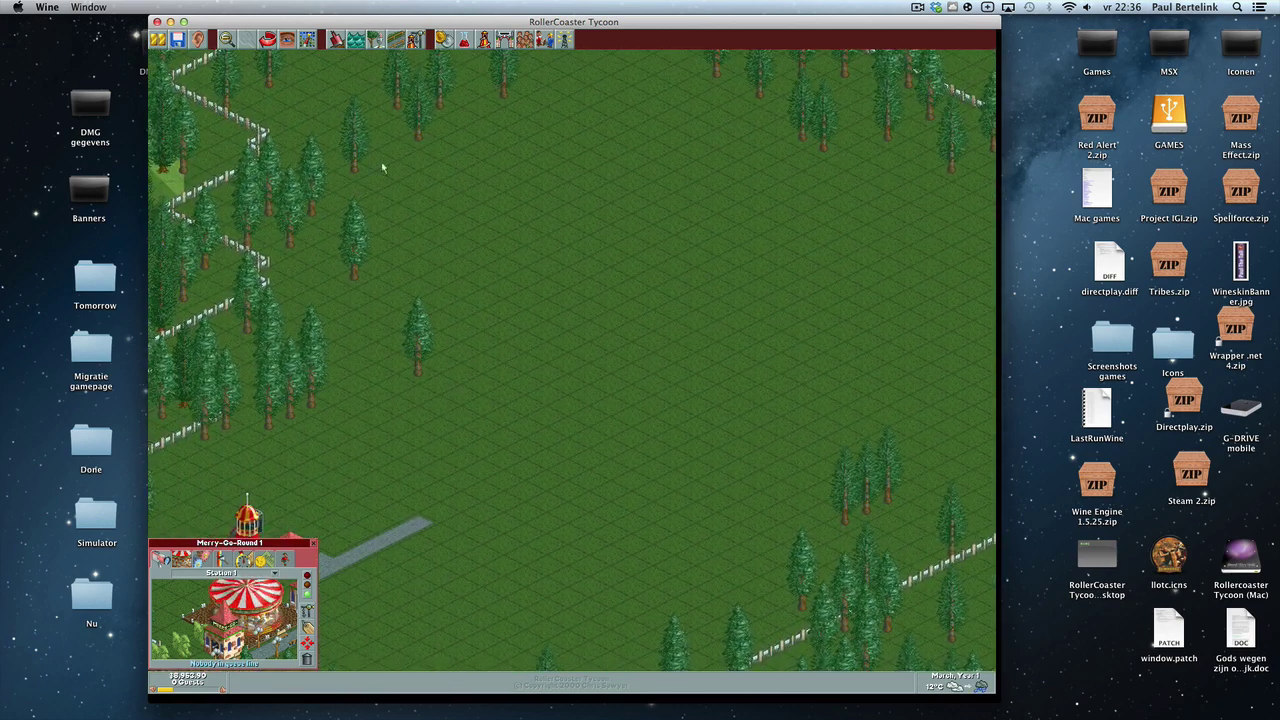
Build a Haunted House next to the footpath with its entrance and exit.
click(414, 44)
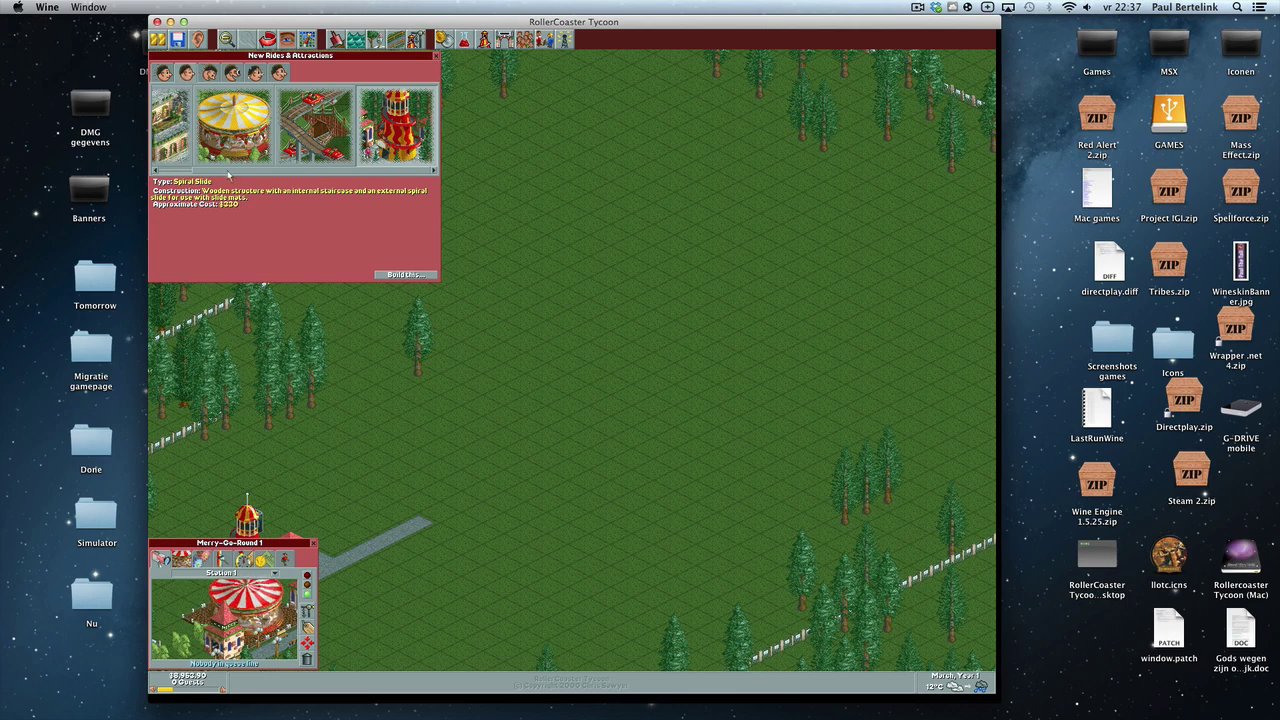
drag(226, 170, 178, 172)
click(195, 132)
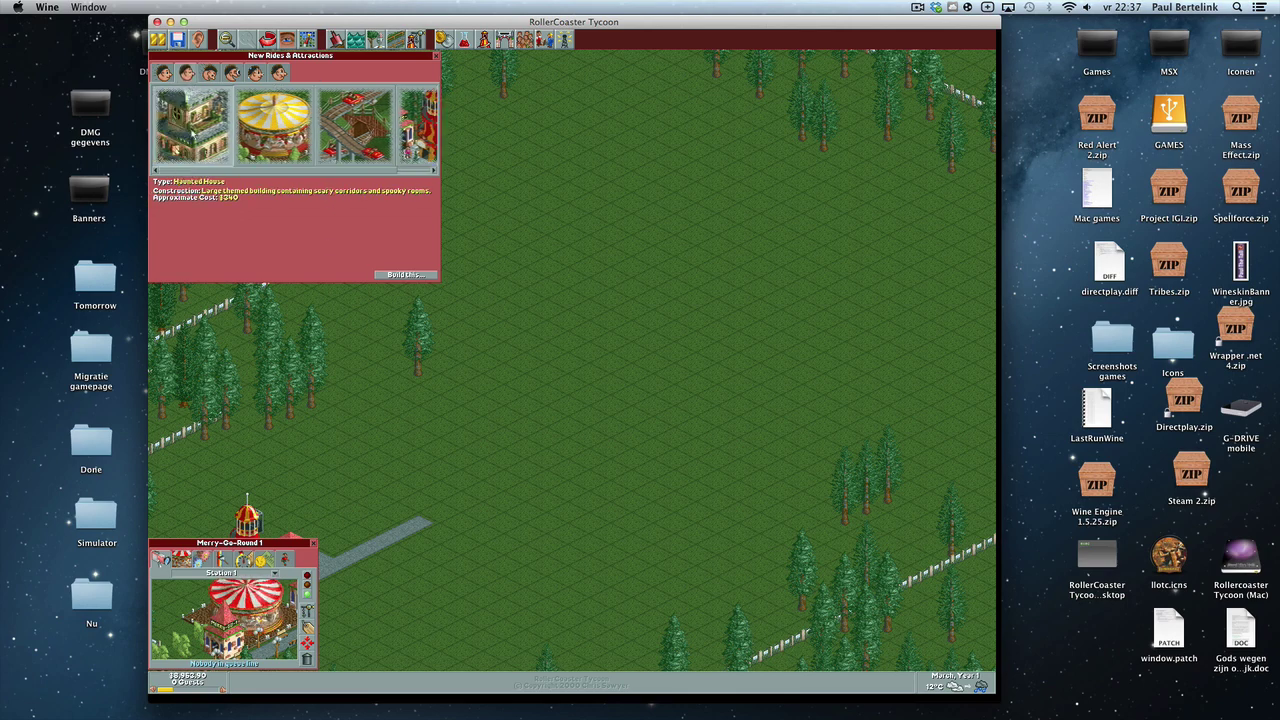
click(400, 274)
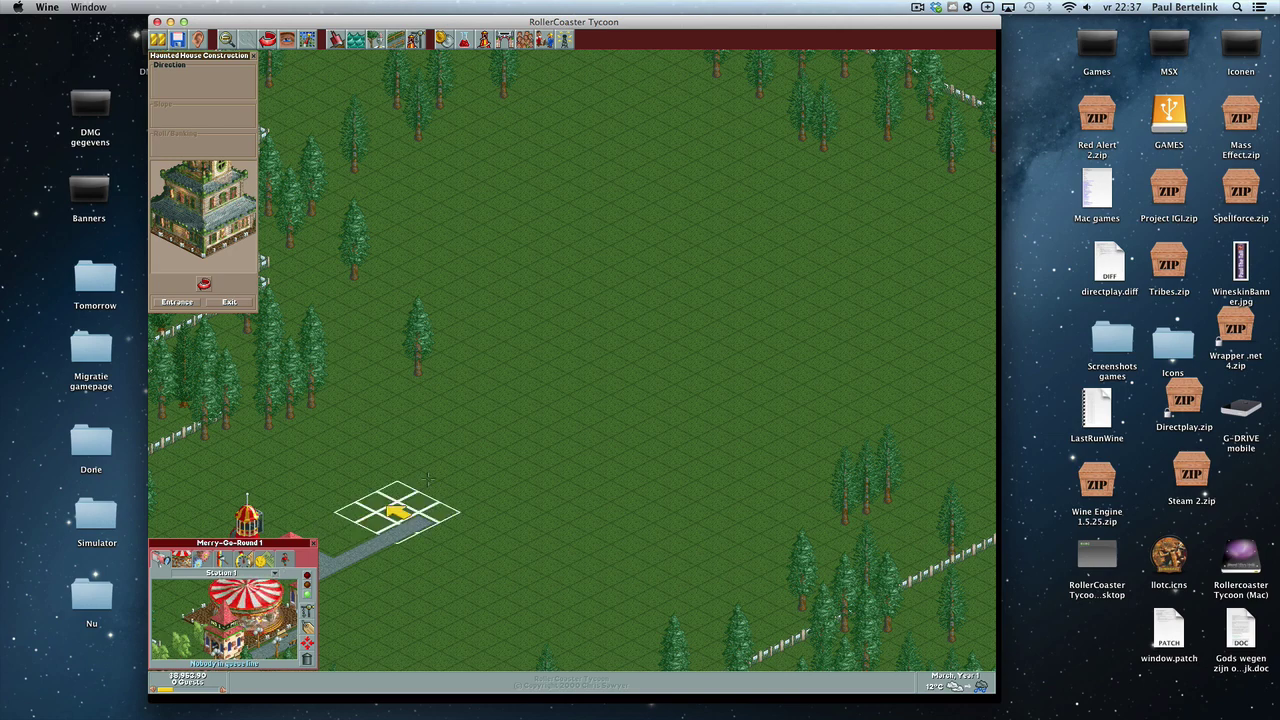
click(352, 511)
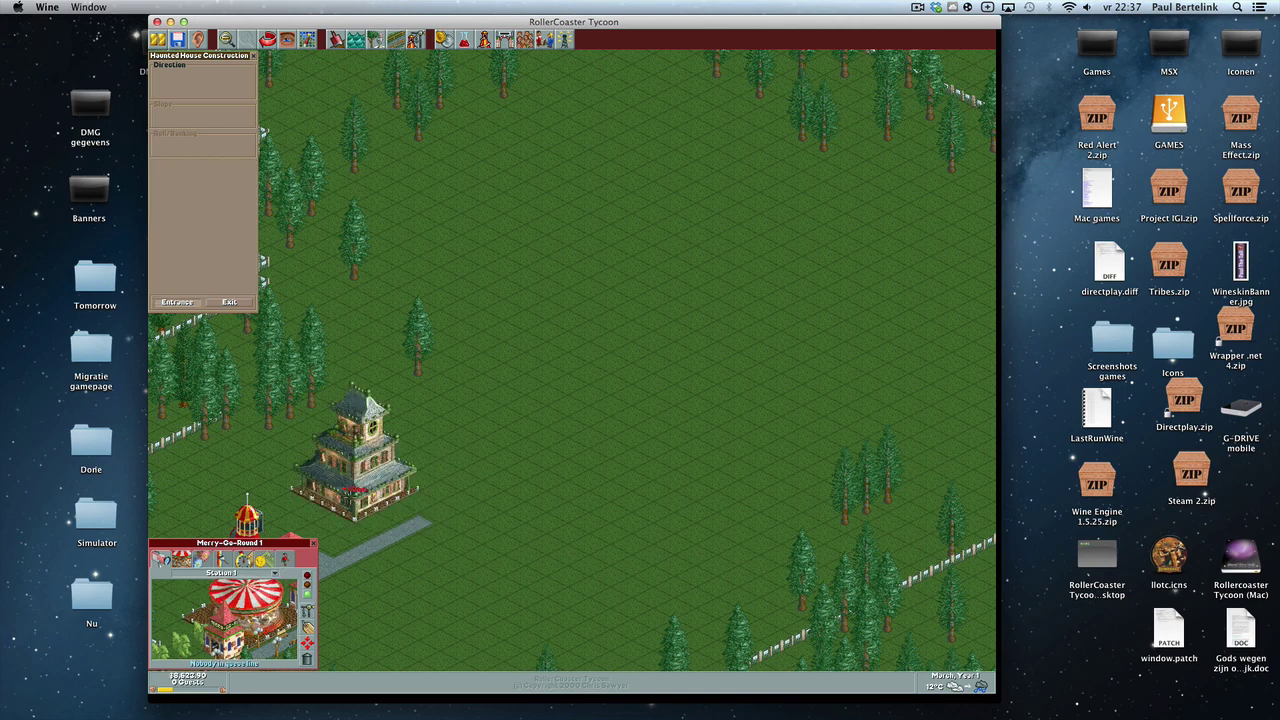
click(380, 518)
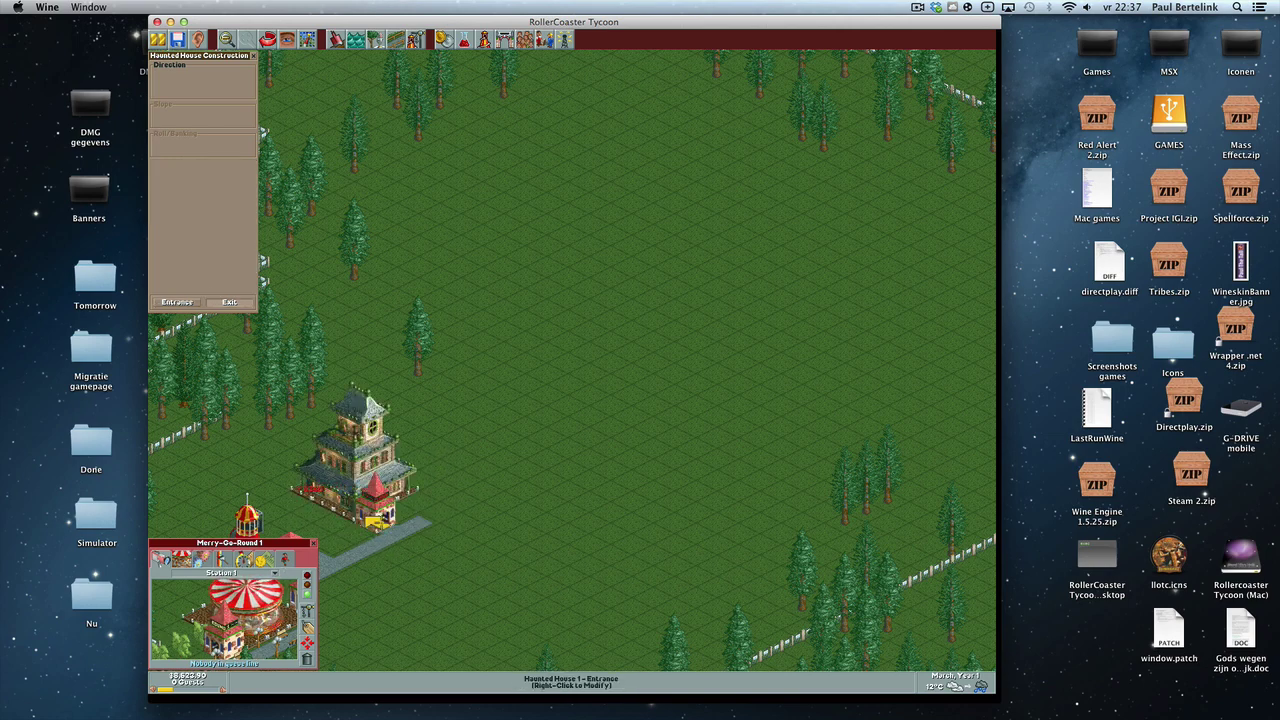
click(406, 516)
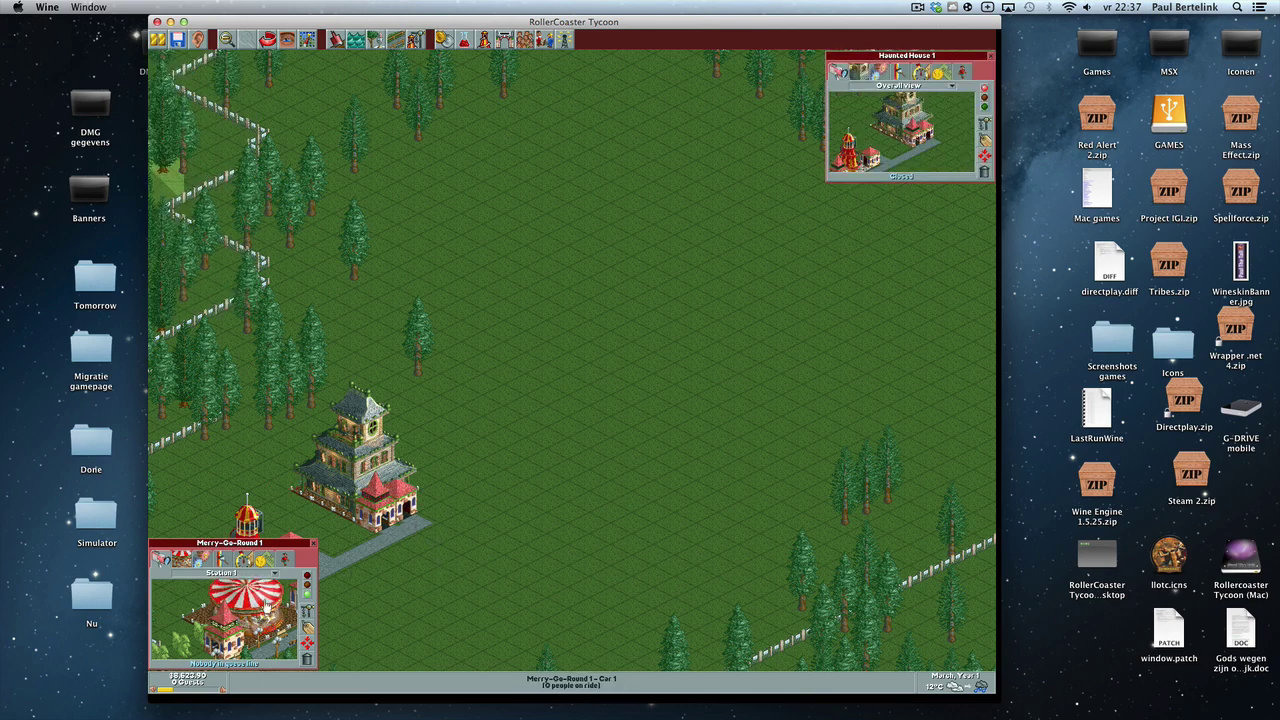
Close the Haunted House 1 and Merry-Go-Round 1 windows and pan across the park.
click(361, 506)
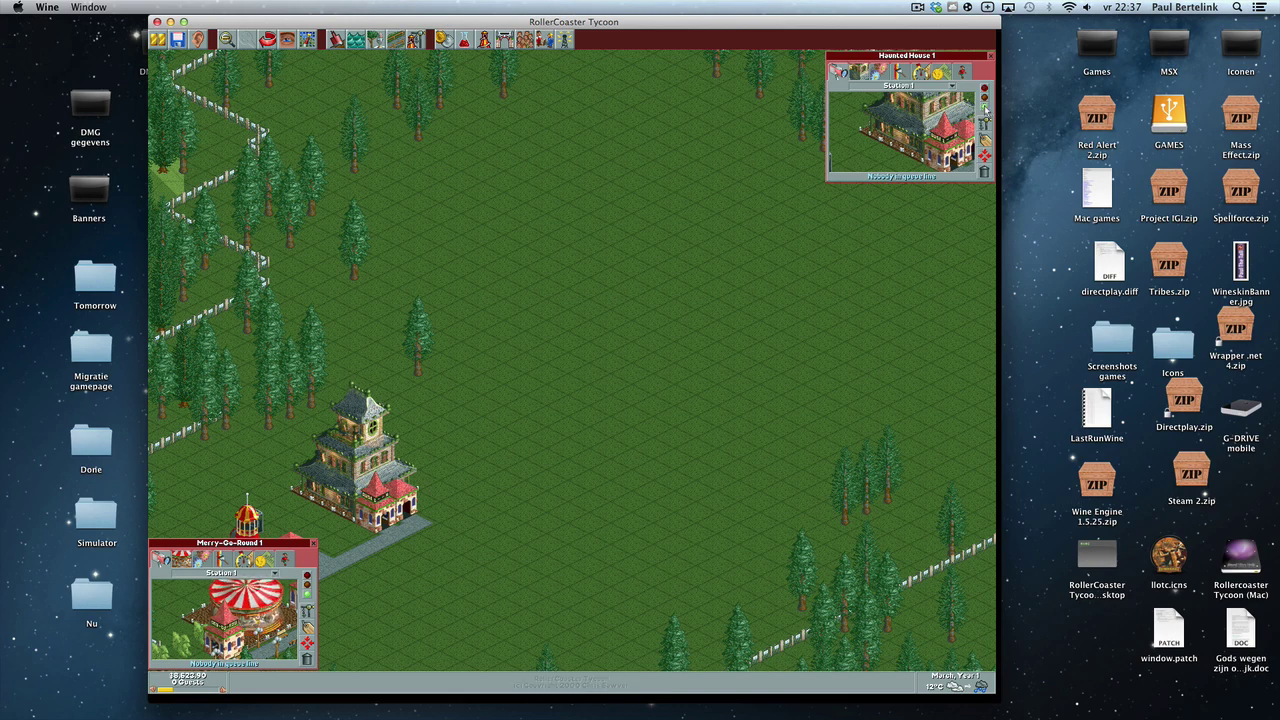
click(990, 55)
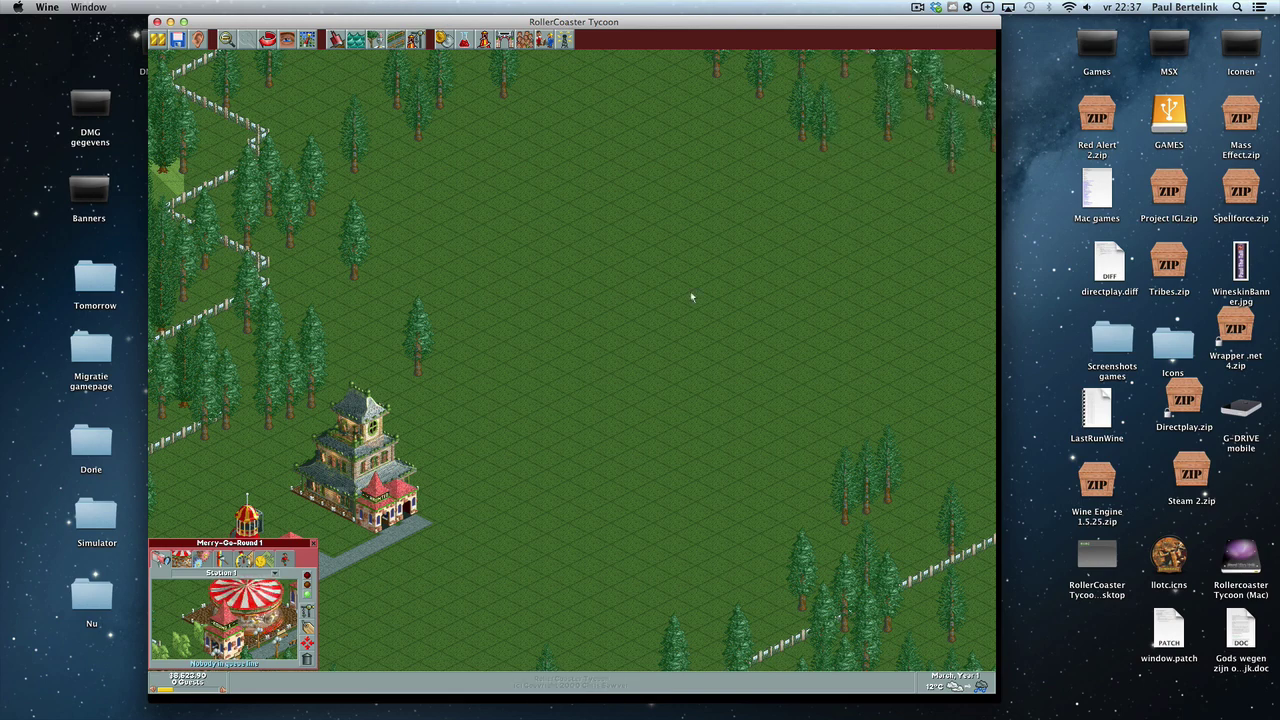
click(313, 544)
mouse_move(313, 544)
mouse_down()
mouse_move(250, 470)
mouse_move(300, 520)
mouse_move(260, 490)
mouse_up()
drag(575, 314, 725, 328)
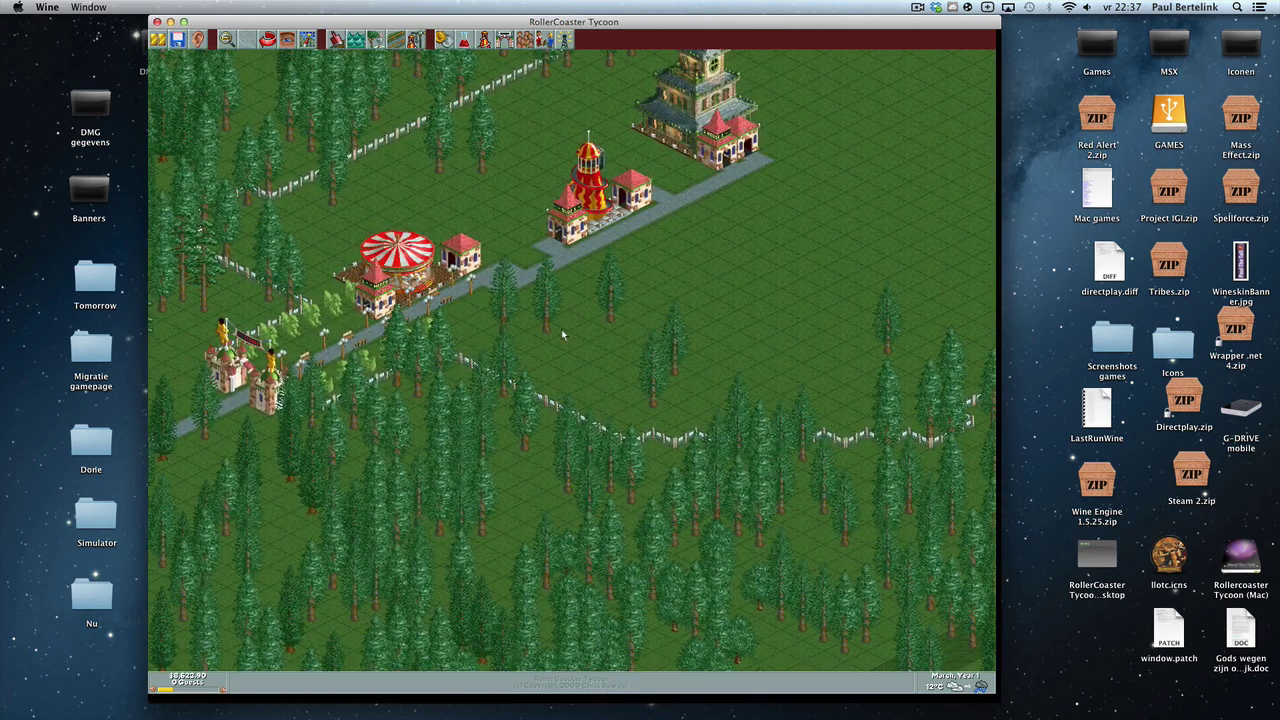
mouse_move(561, 329)
mouse_down()
mouse_move(589, 392)
mouse_move(638, 398)
mouse_move(718, 464)
mouse_move(418, 298)
mouse_move(398, 140)
mouse_move(430, 103)
mouse_move(810, 99)
mouse_move(940, 60)
mouse_up()
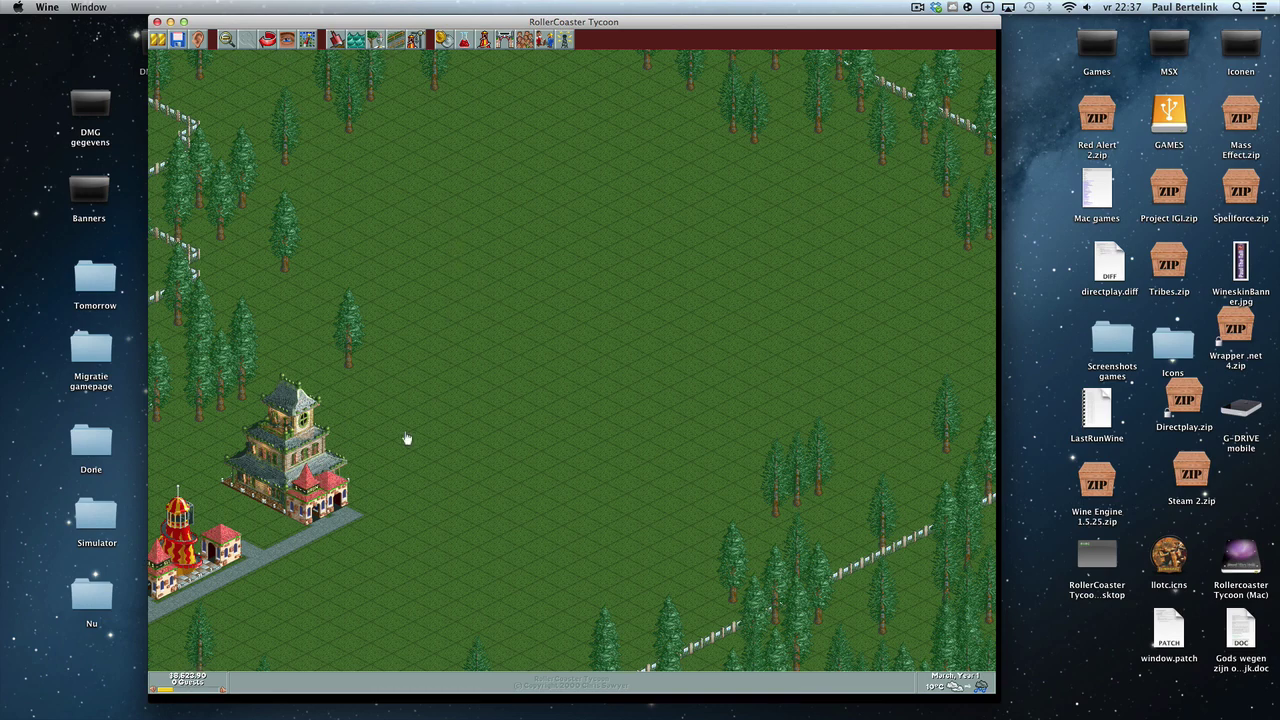
drag(337, 534, 296, 498)
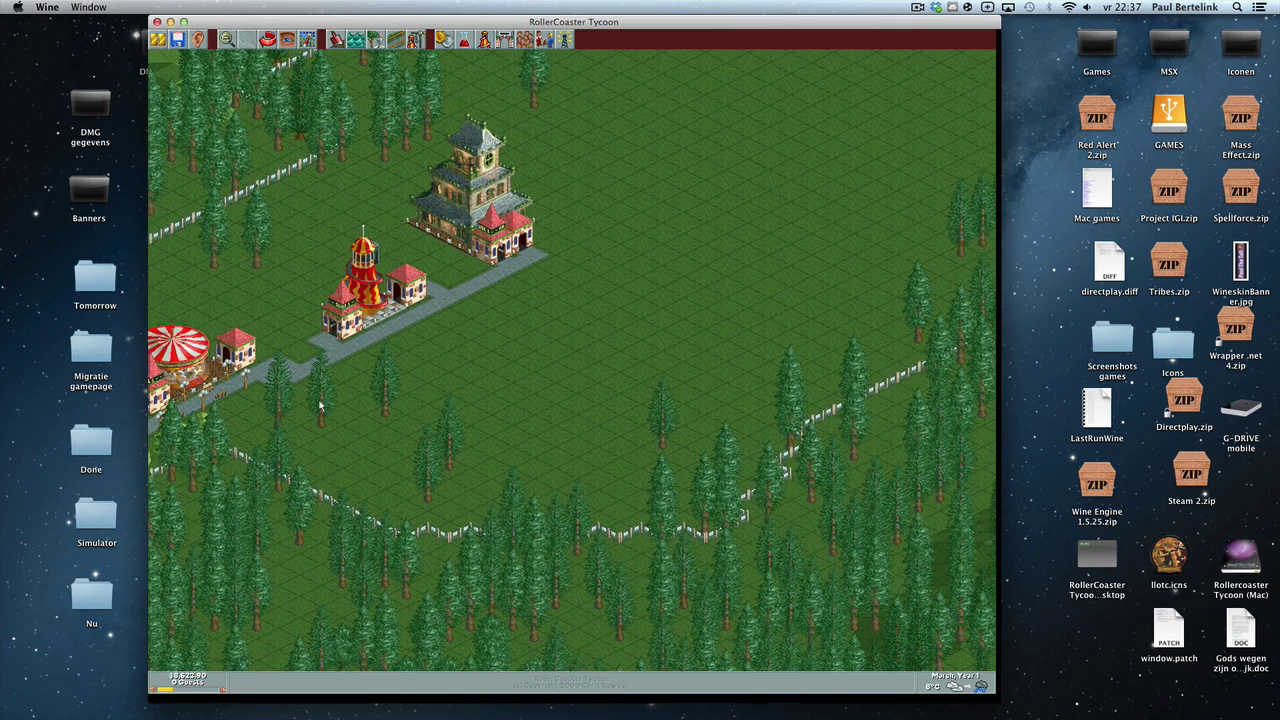
Save the park as Forest Frontiers.SV4.
click(177, 39)
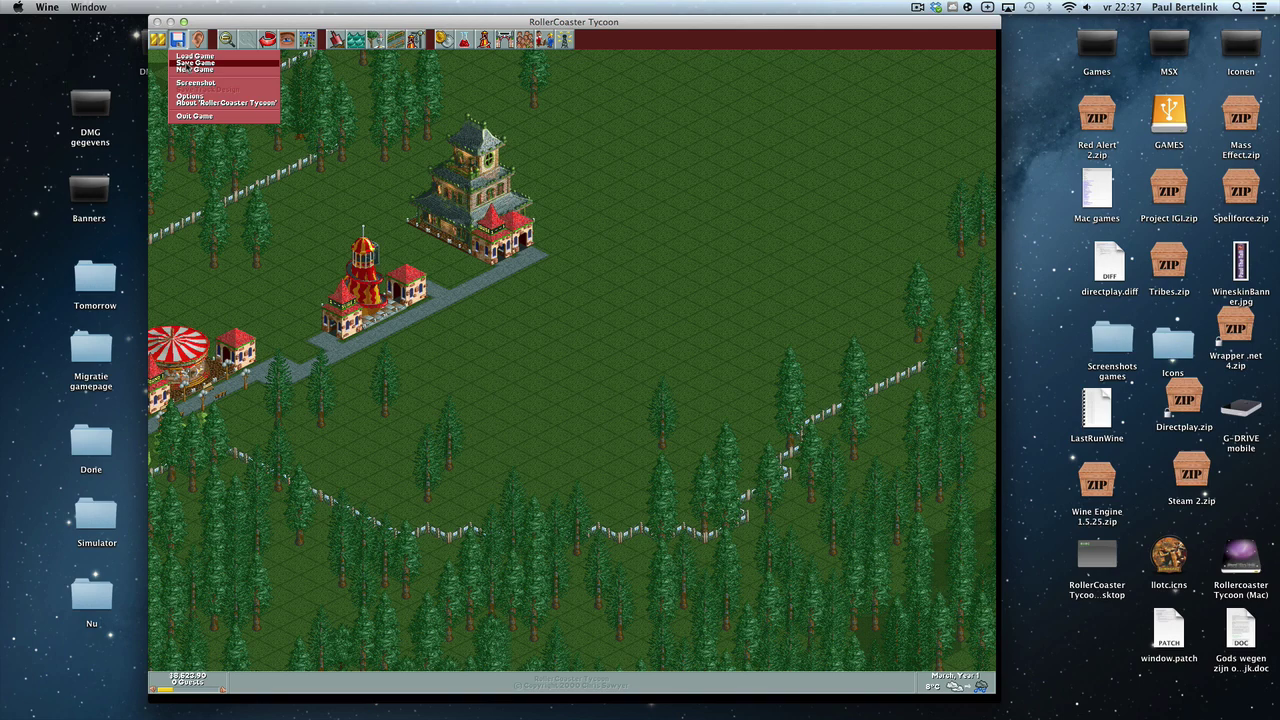
click(195, 62)
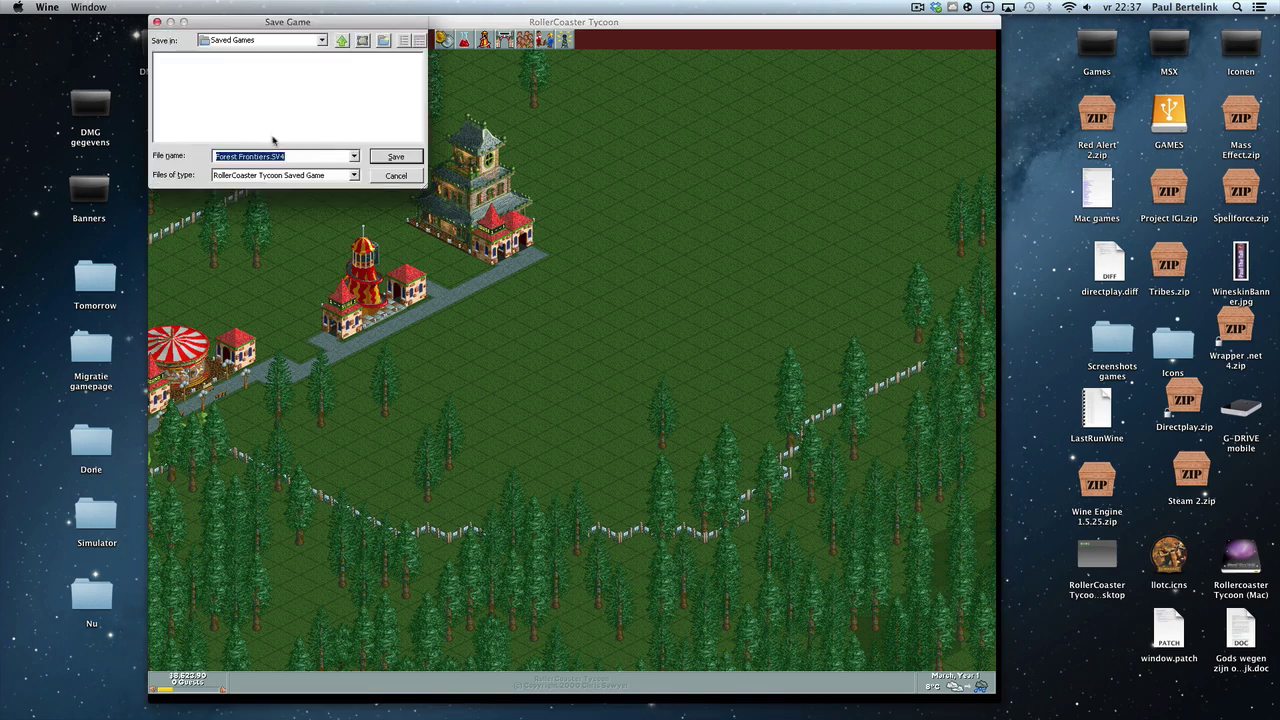
click(396, 157)
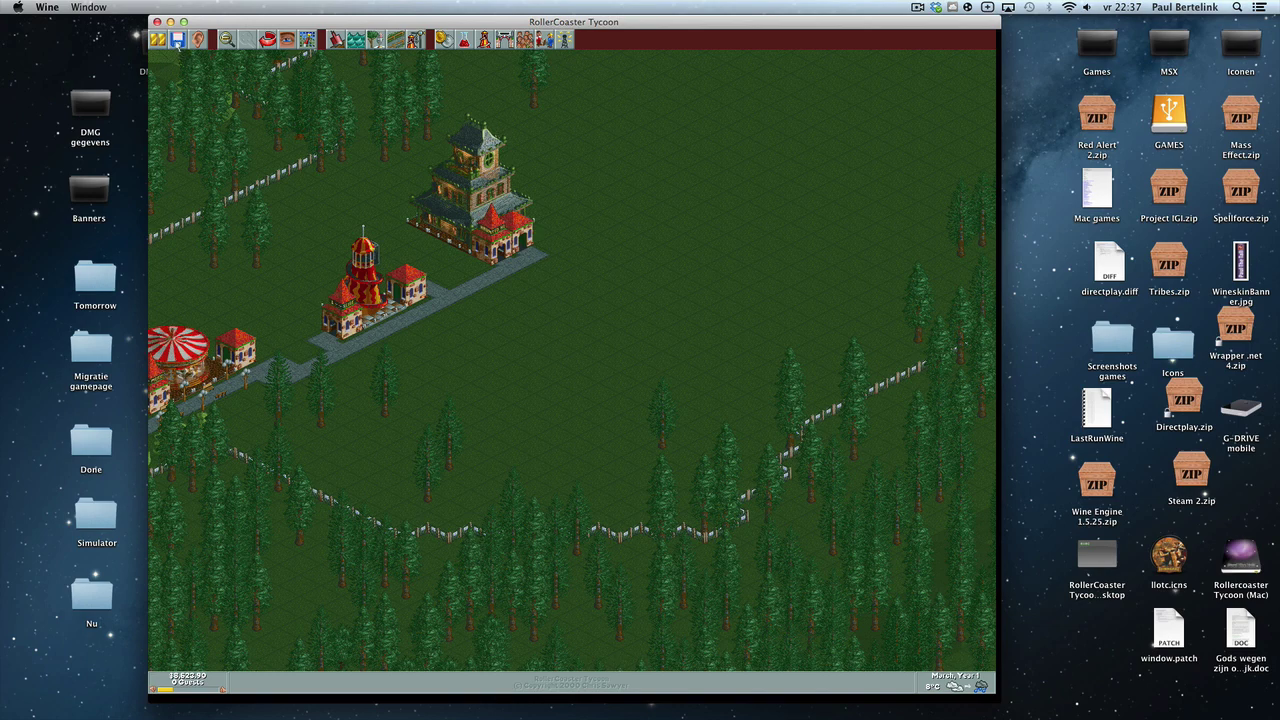
Quit RollerCoaster Tycoon from the disk menu, returning to the Finder desktop.
click(177, 40)
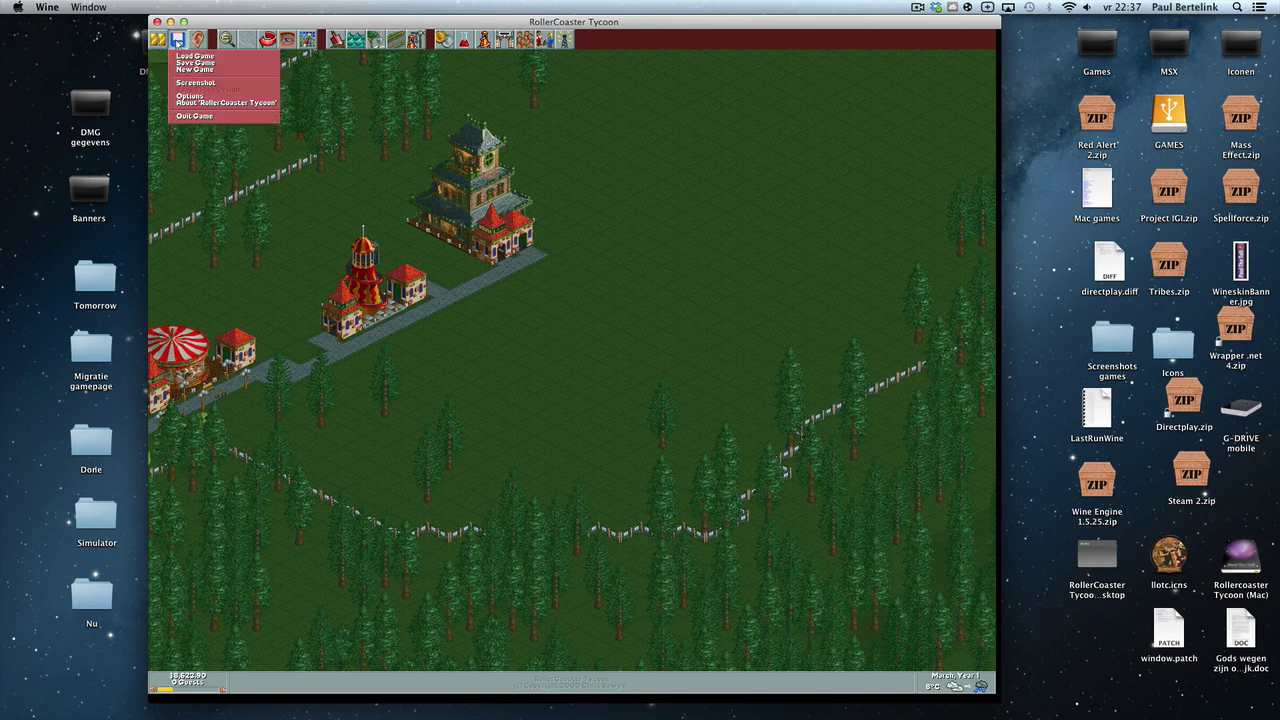
click(195, 116)
click(450, 327)
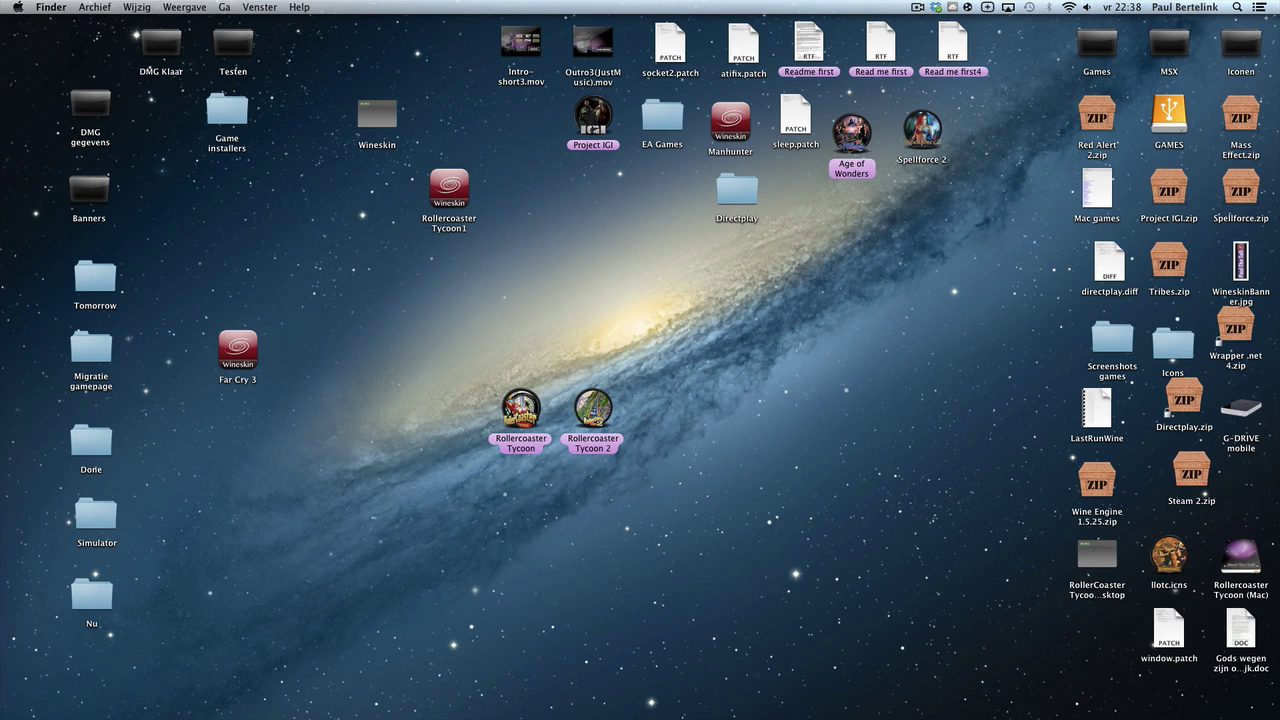
Relaunch RollerCoaster Tycoon and enlarge its window.
double_click(521, 408)
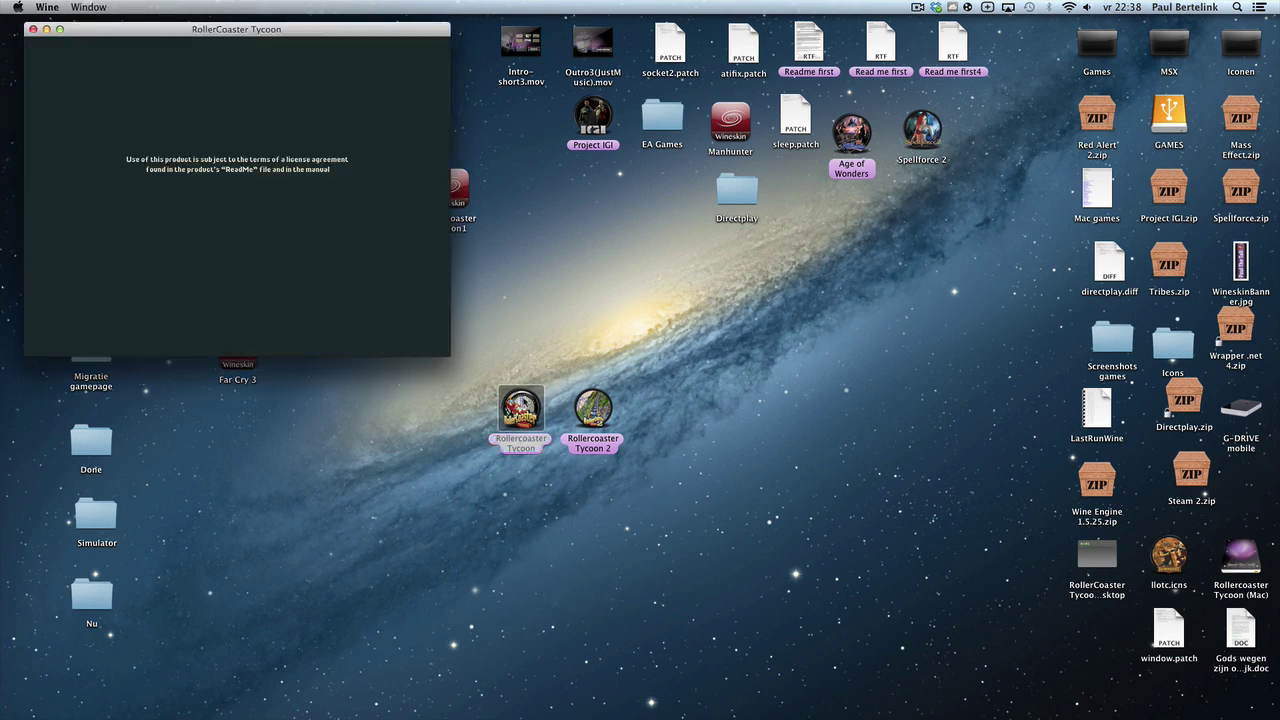
mouse_move(447, 356)
mouse_down()
mouse_move(622, 428)
mouse_move(871, 634)
mouse_move(877, 712)
mouse_move(872, 698)
mouse_up()
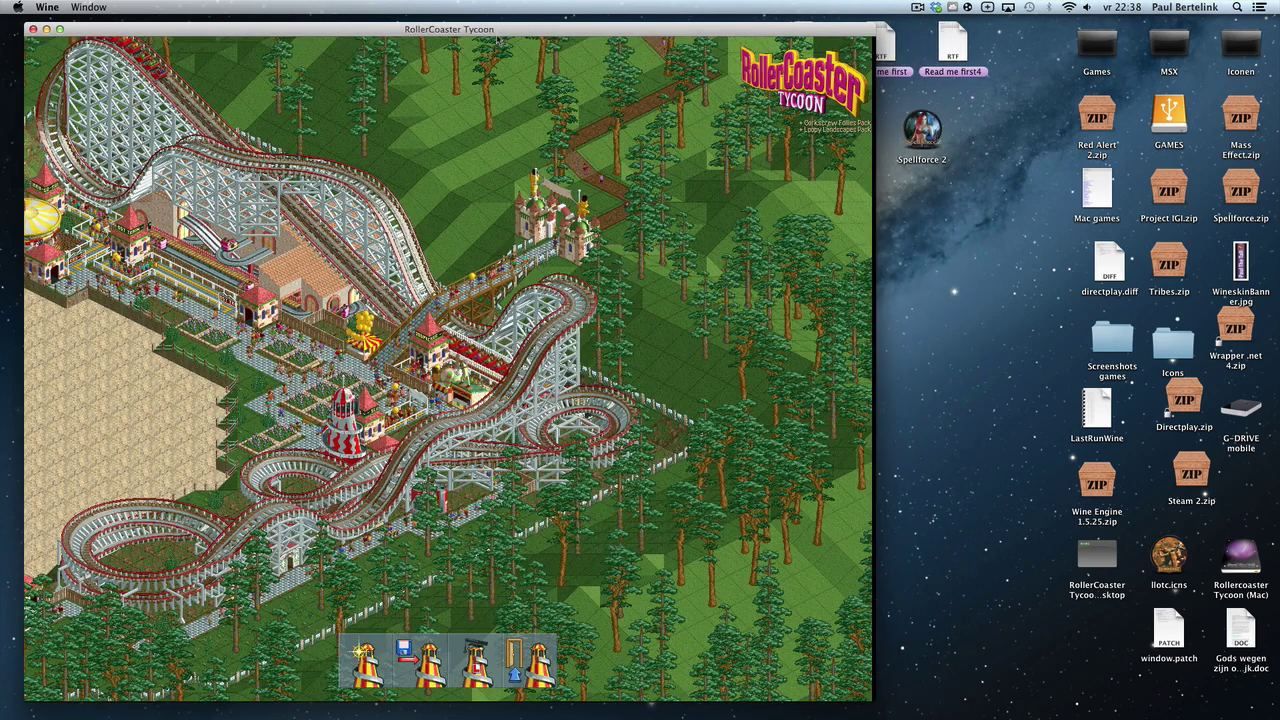
drag(508, 31, 605, 23)
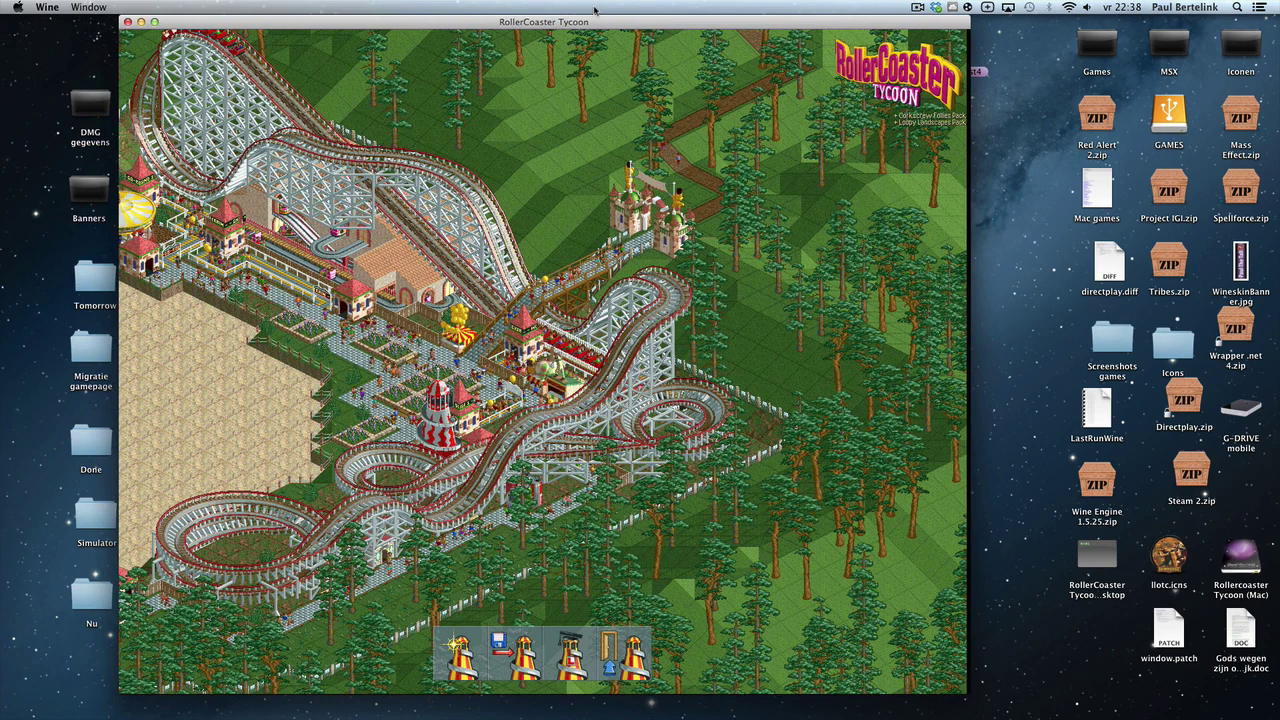
Load the saved Forest Frontiers.SV4 park from the title screen.
click(516, 658)
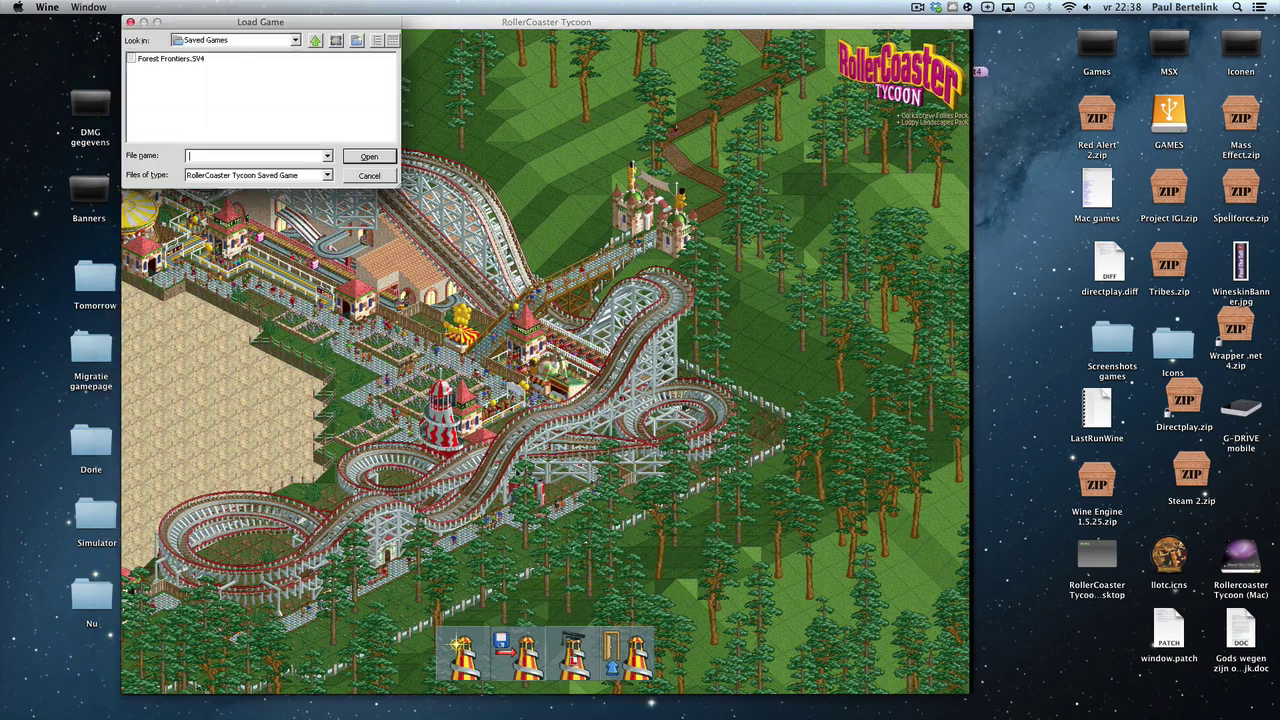
click(169, 62)
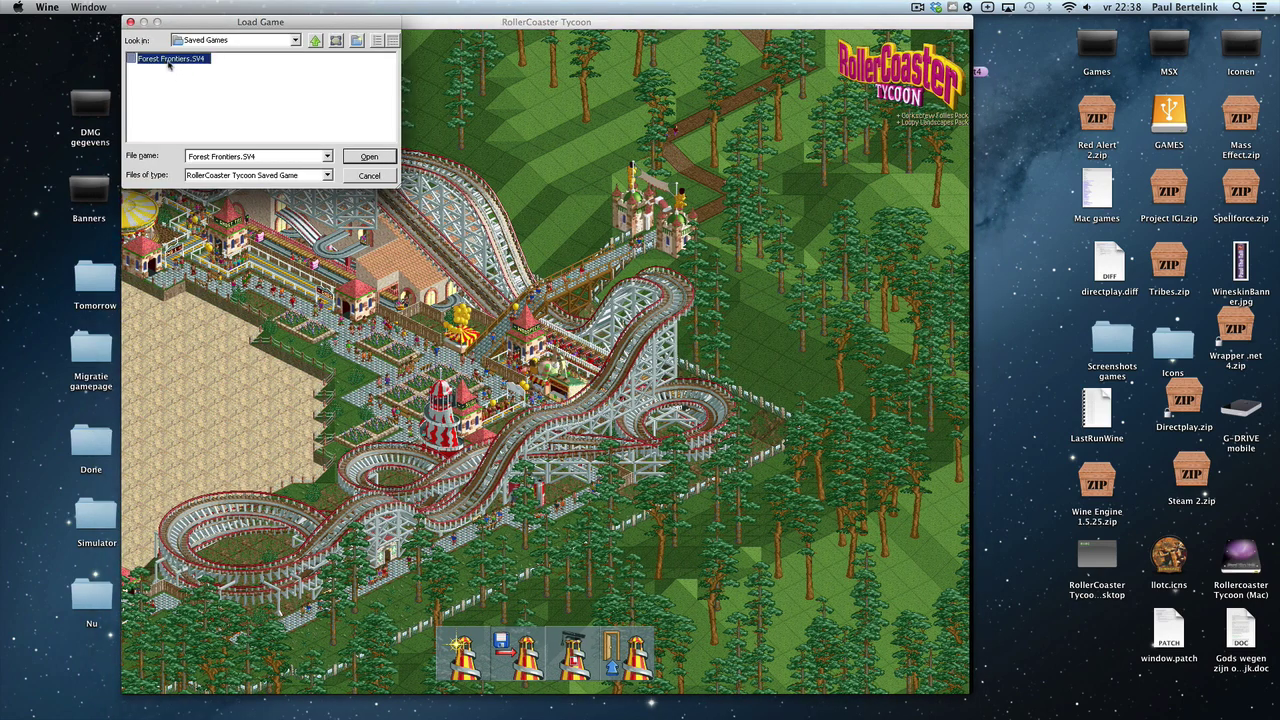
click(376, 160)
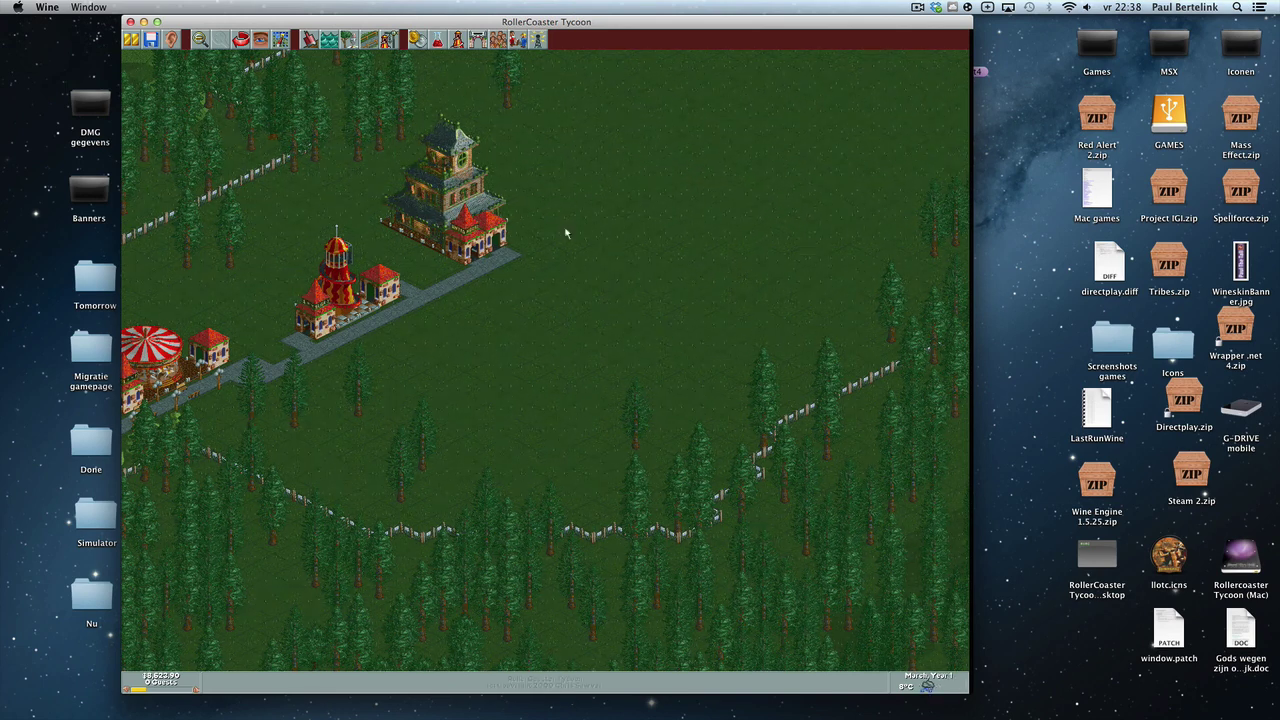
Lay a footpath running east from the Haunted House into the open field.
click(372, 42)
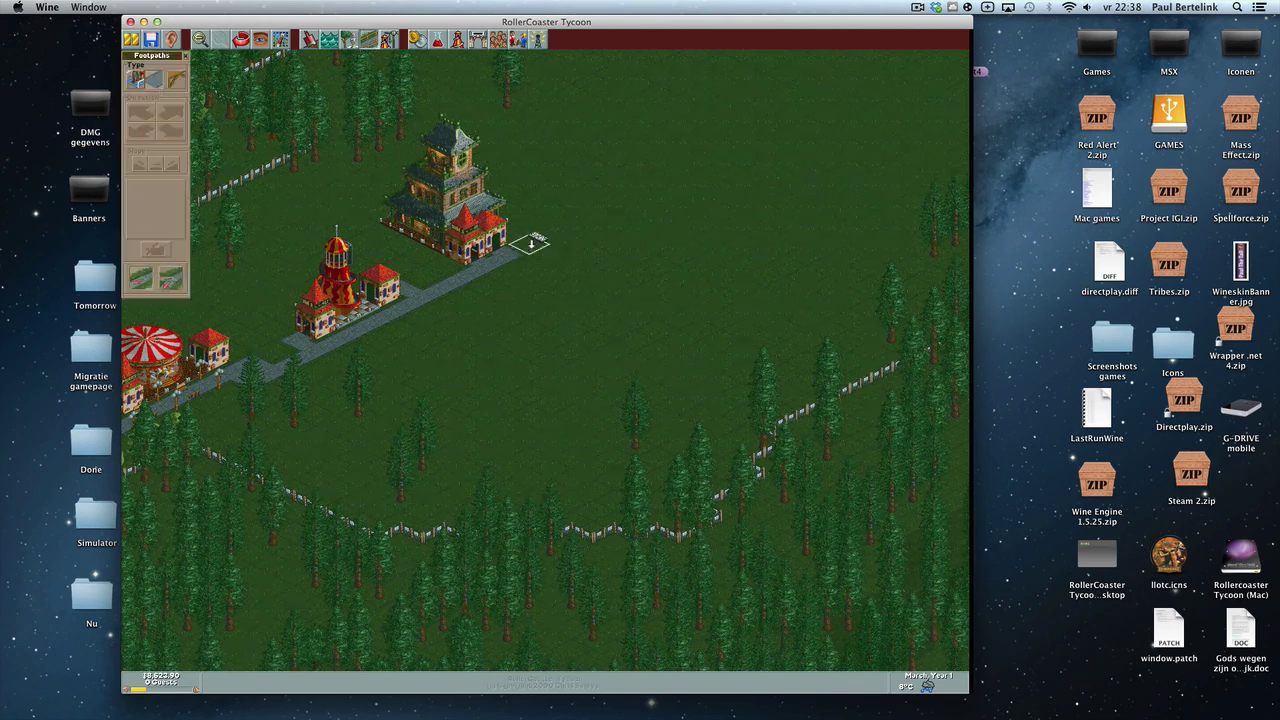
mouse_move(531, 242)
mouse_down()
mouse_move(555, 275)
mouse_move(605, 290)
mouse_move(606, 278)
mouse_move(565, 262)
mouse_move(672, 312)
mouse_move(677, 296)
mouse_move(793, 240)
mouse_up()
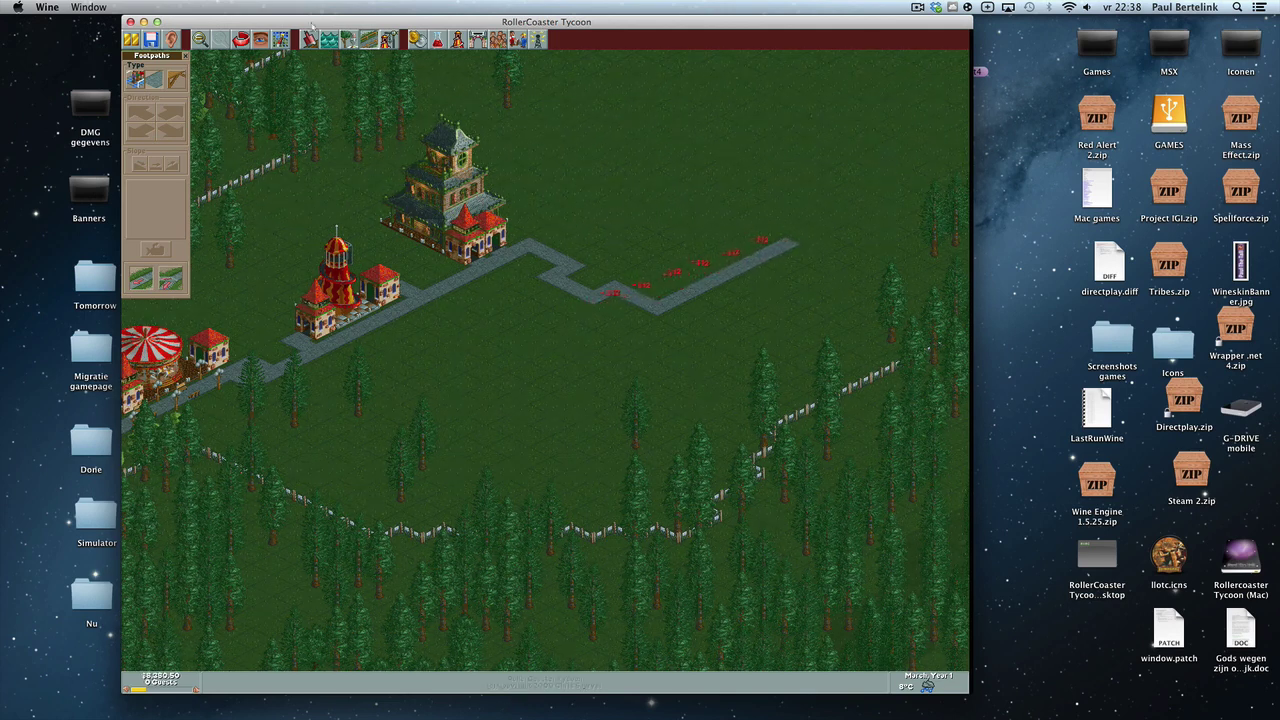
click(183, 57)
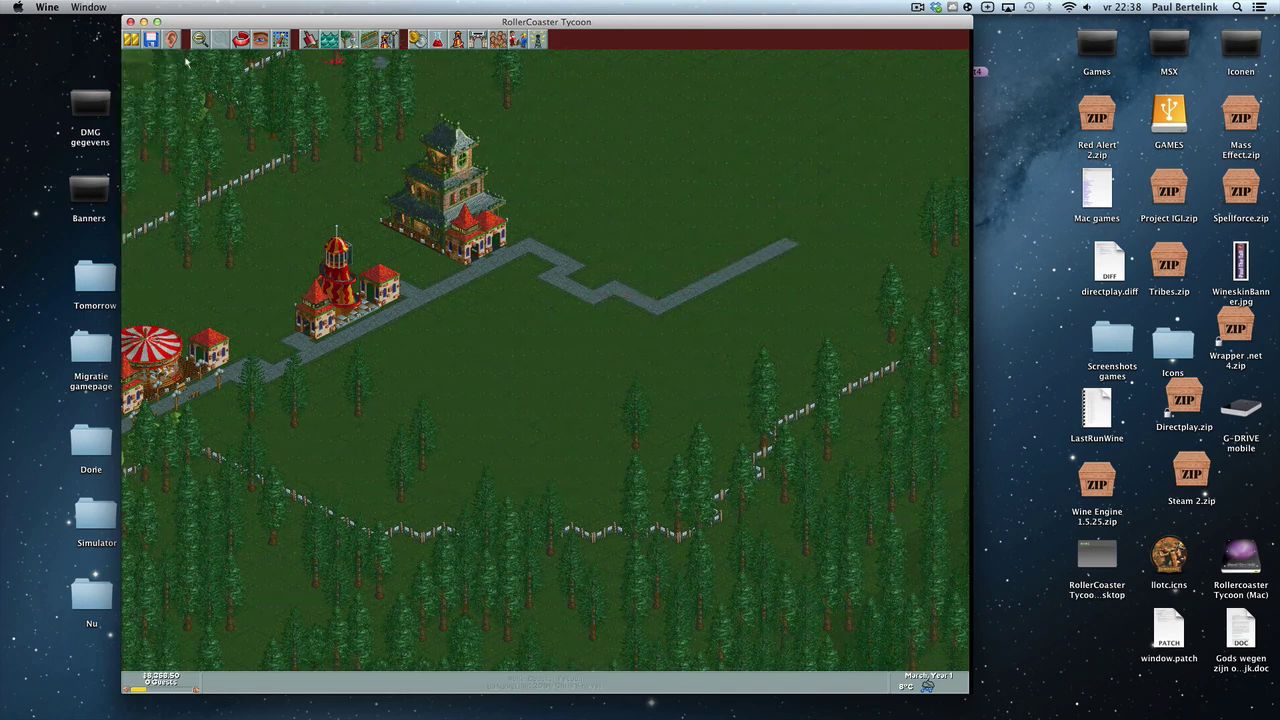
Place a rotated Burger Bar from the shops and stalls beside the zigzag path.
click(389, 43)
click(235, 79)
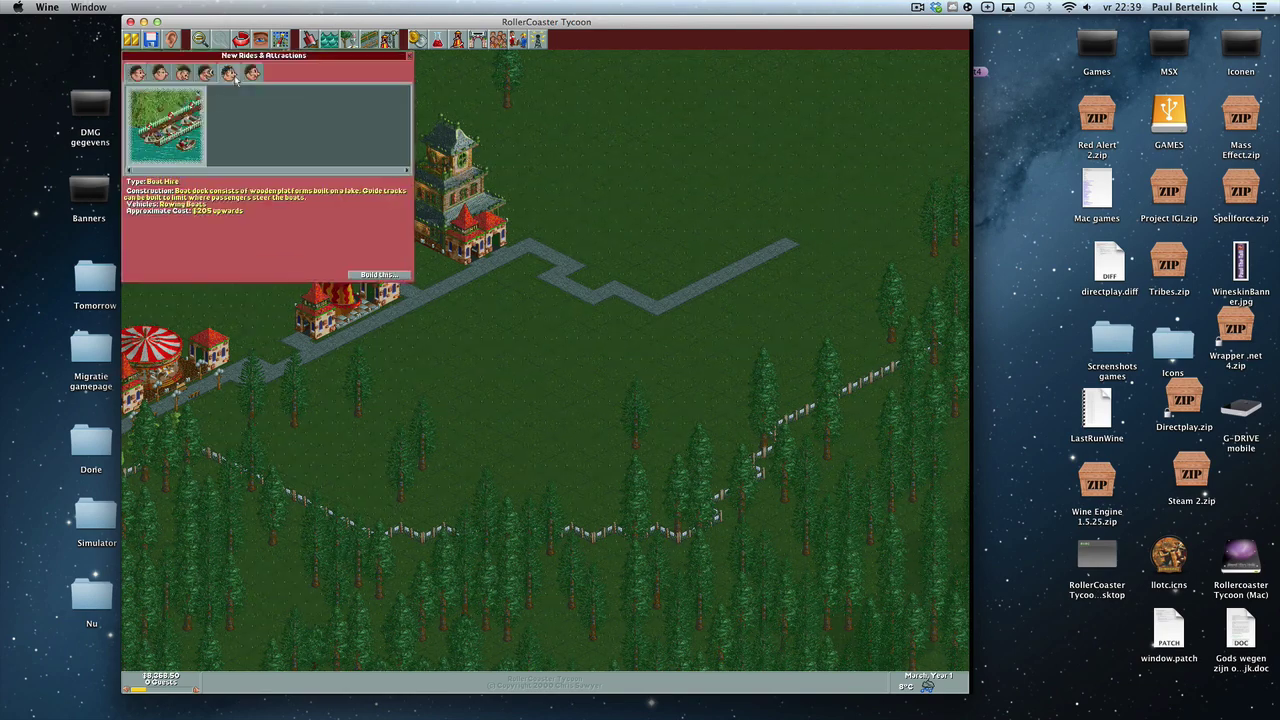
click(254, 74)
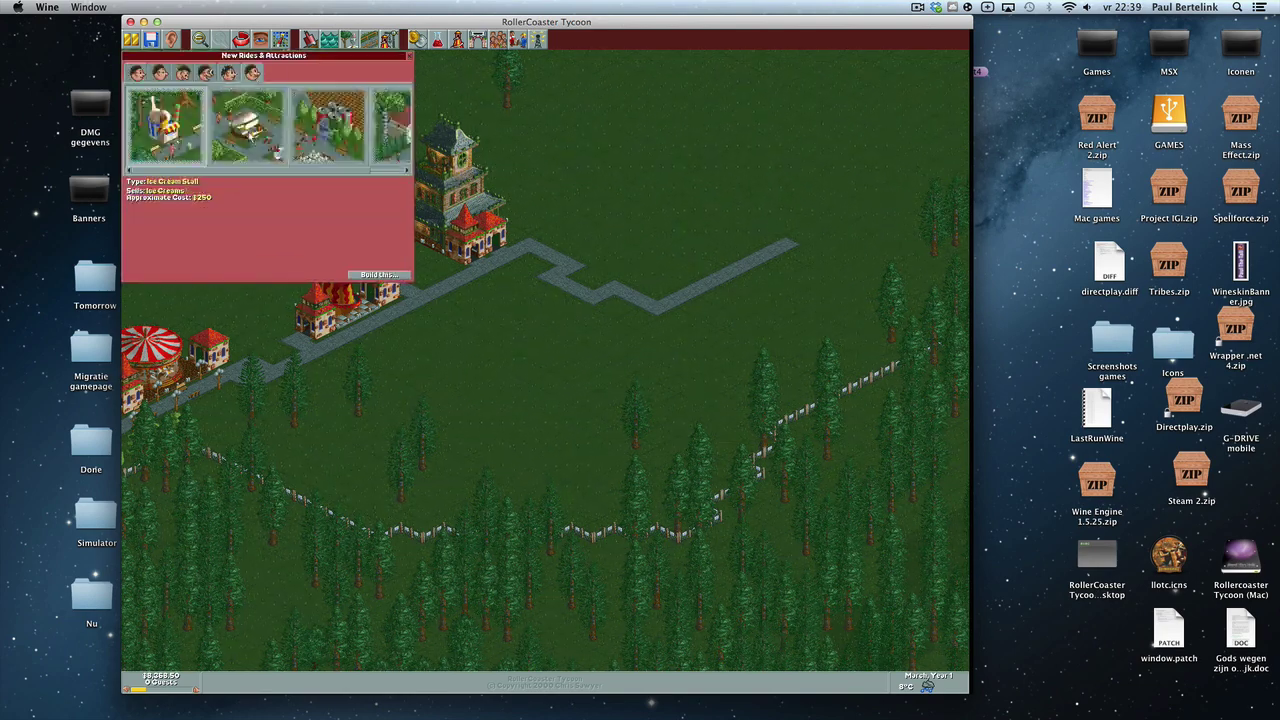
click(375, 275)
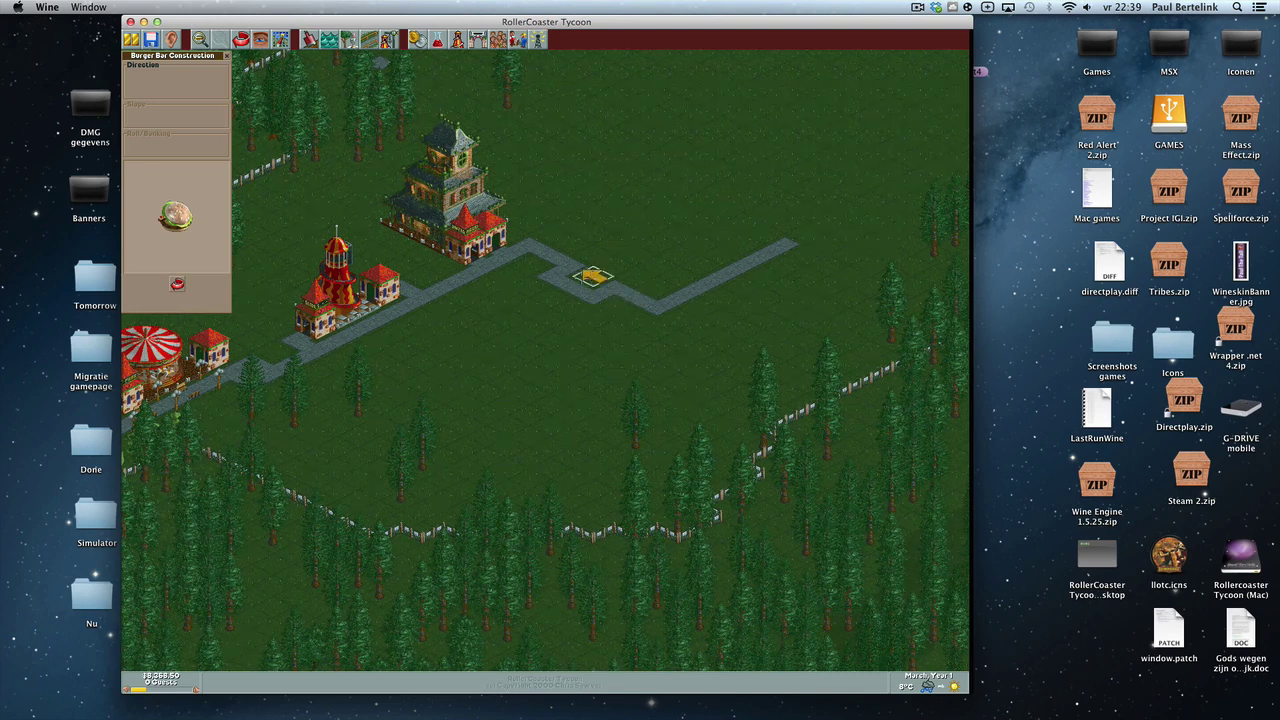
click(177, 285)
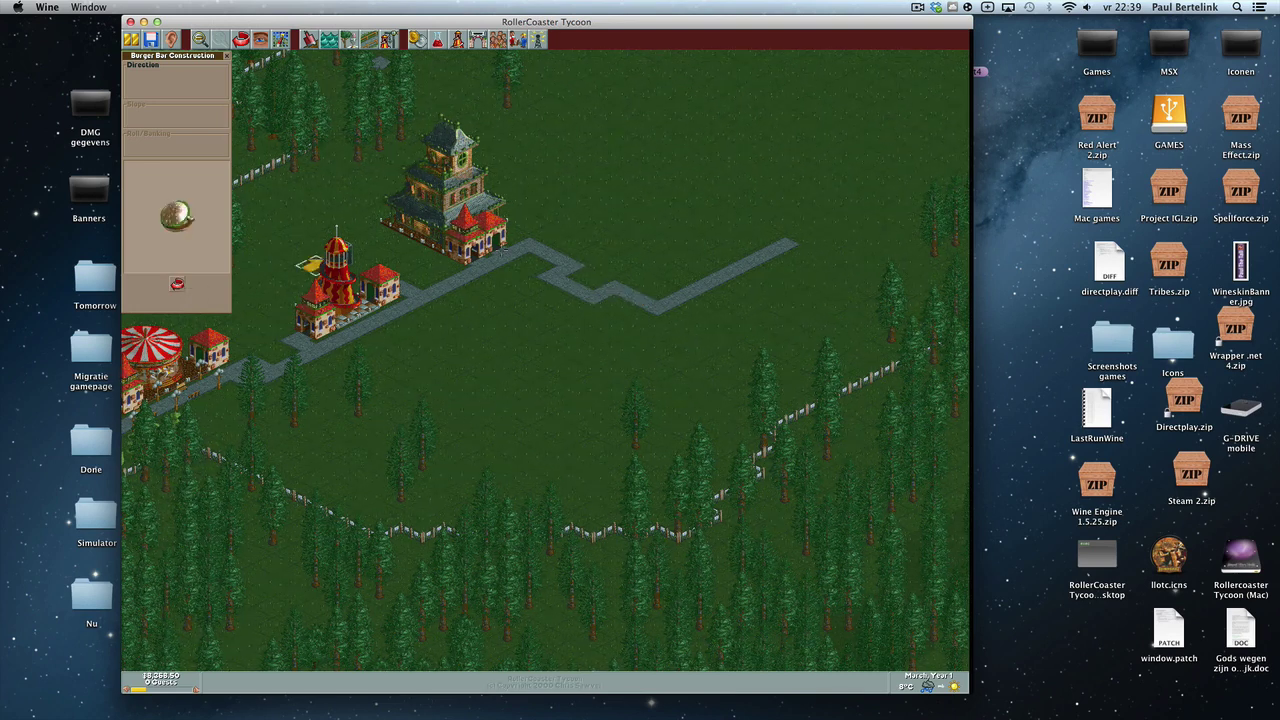
click(557, 305)
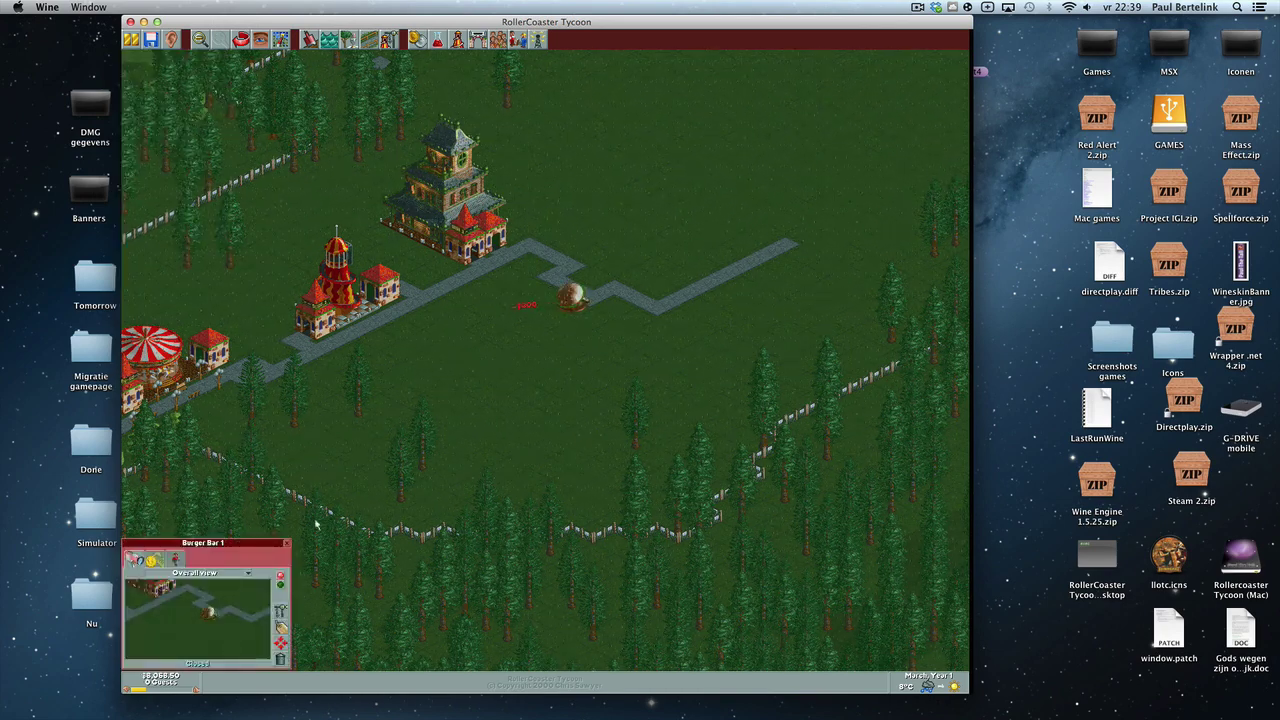
click(288, 545)
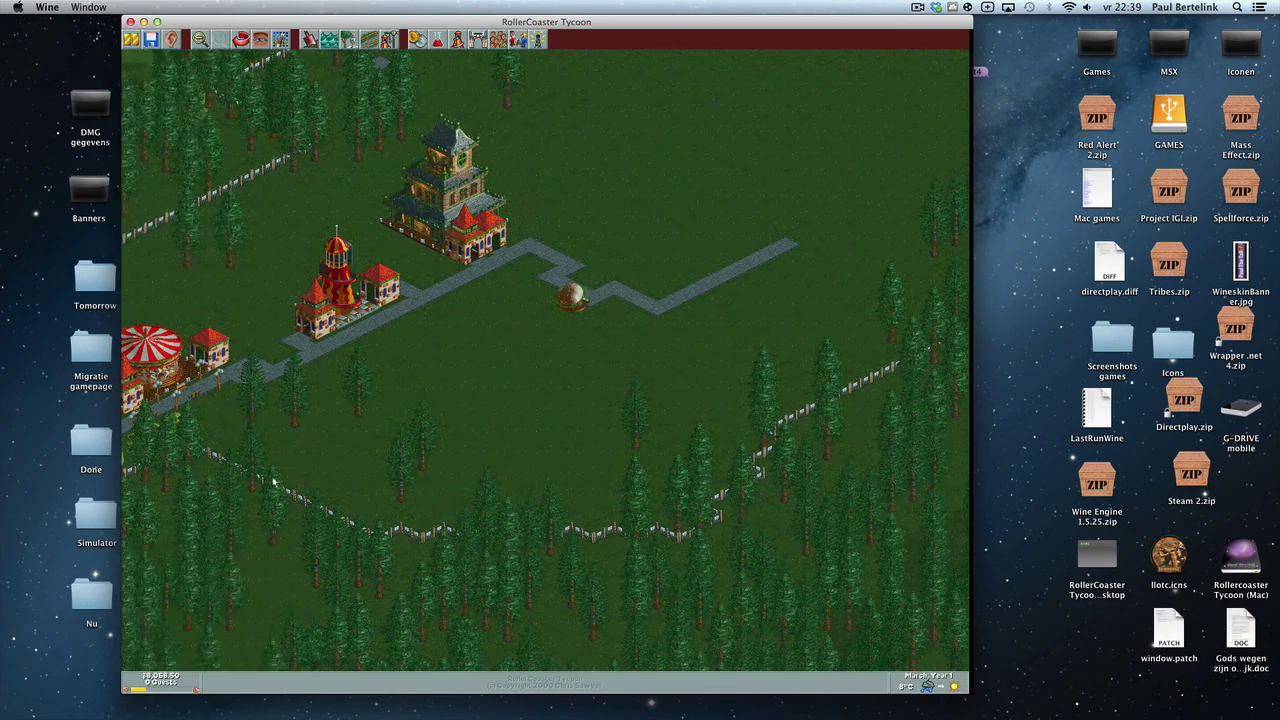
Open Forest Frontiers to guests via the park entrance window.
mouse_move(310, 437)
mouse_down()
mouse_move(420, 480)
mouse_move(350, 420)
mouse_move(460, 373)
mouse_up()
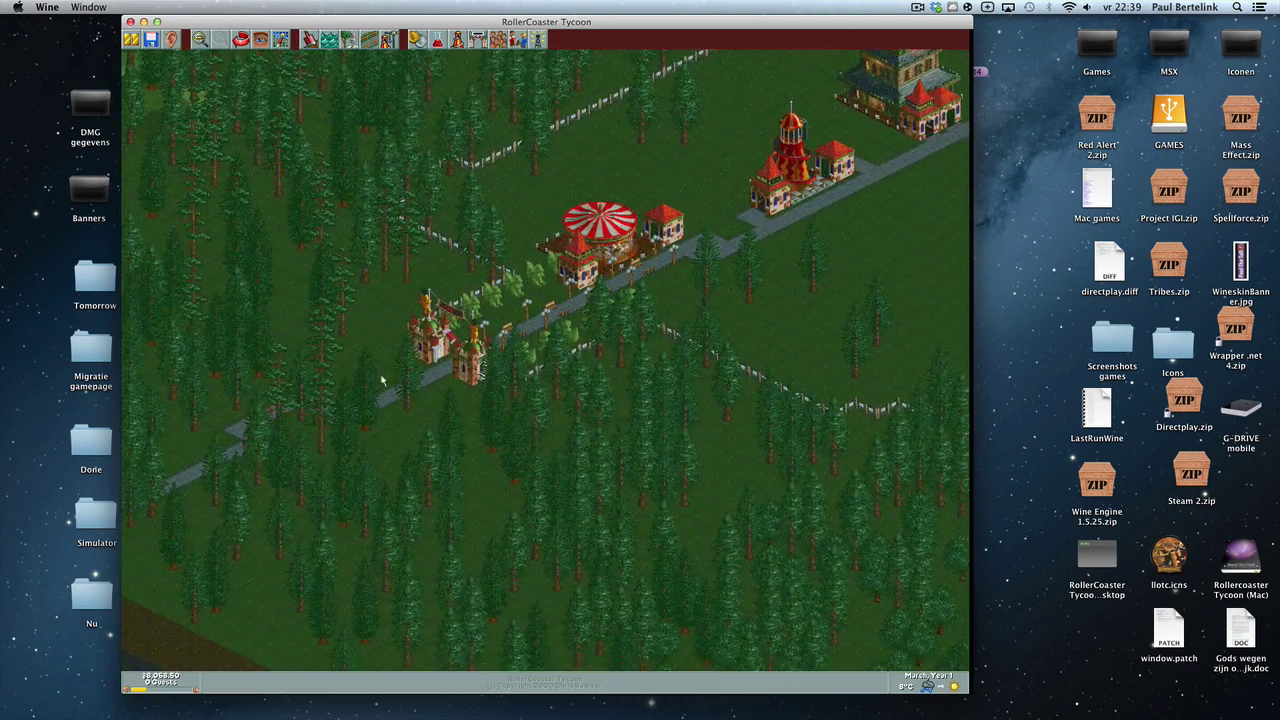
click(460, 373)
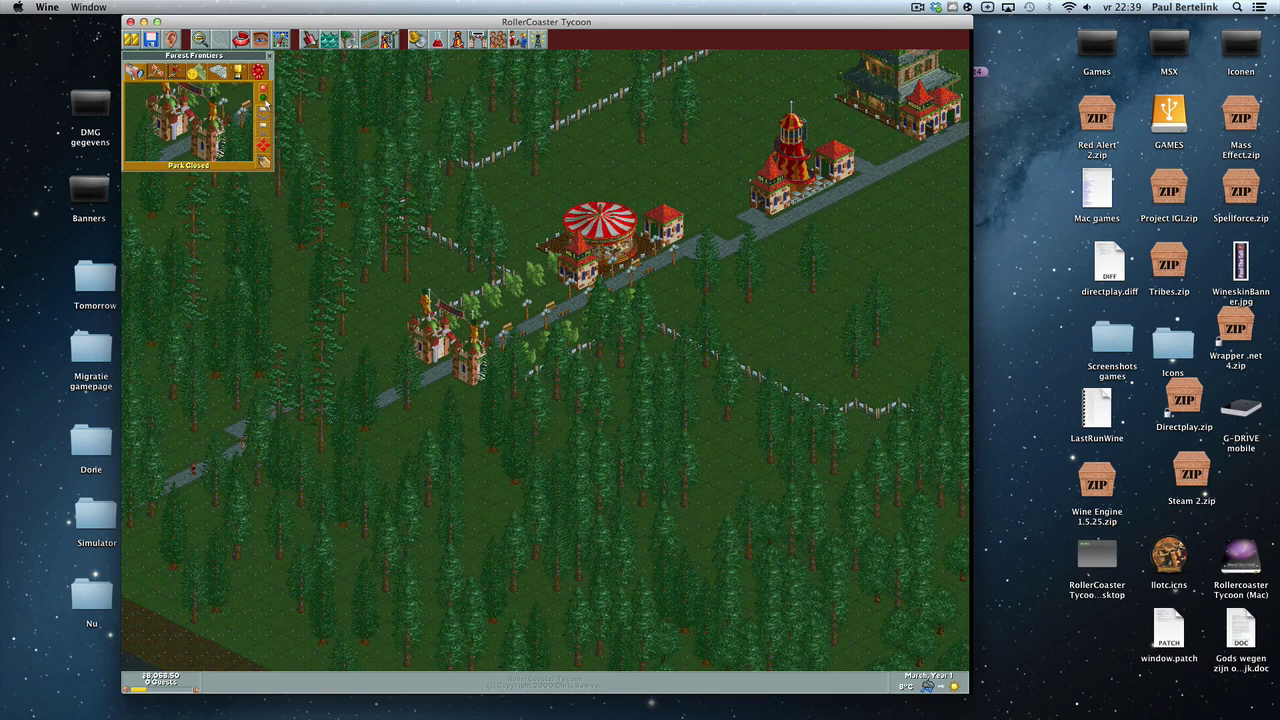
click(264, 100)
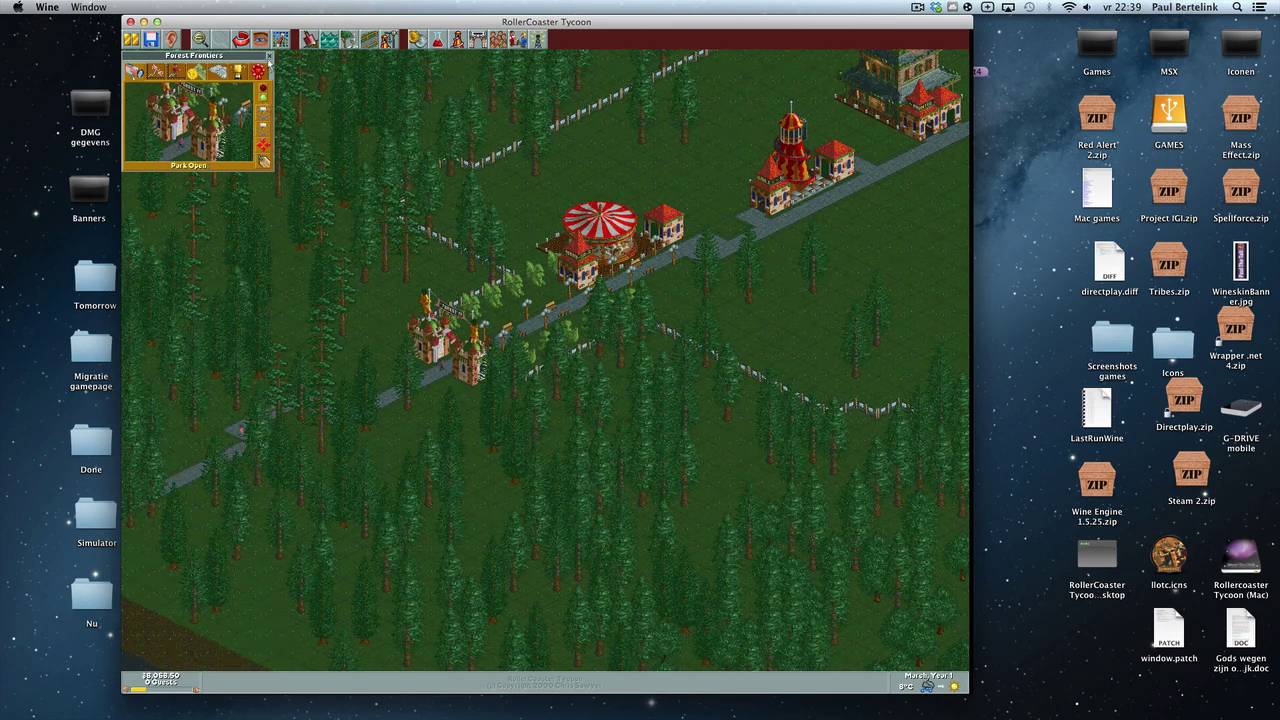
click(268, 56)
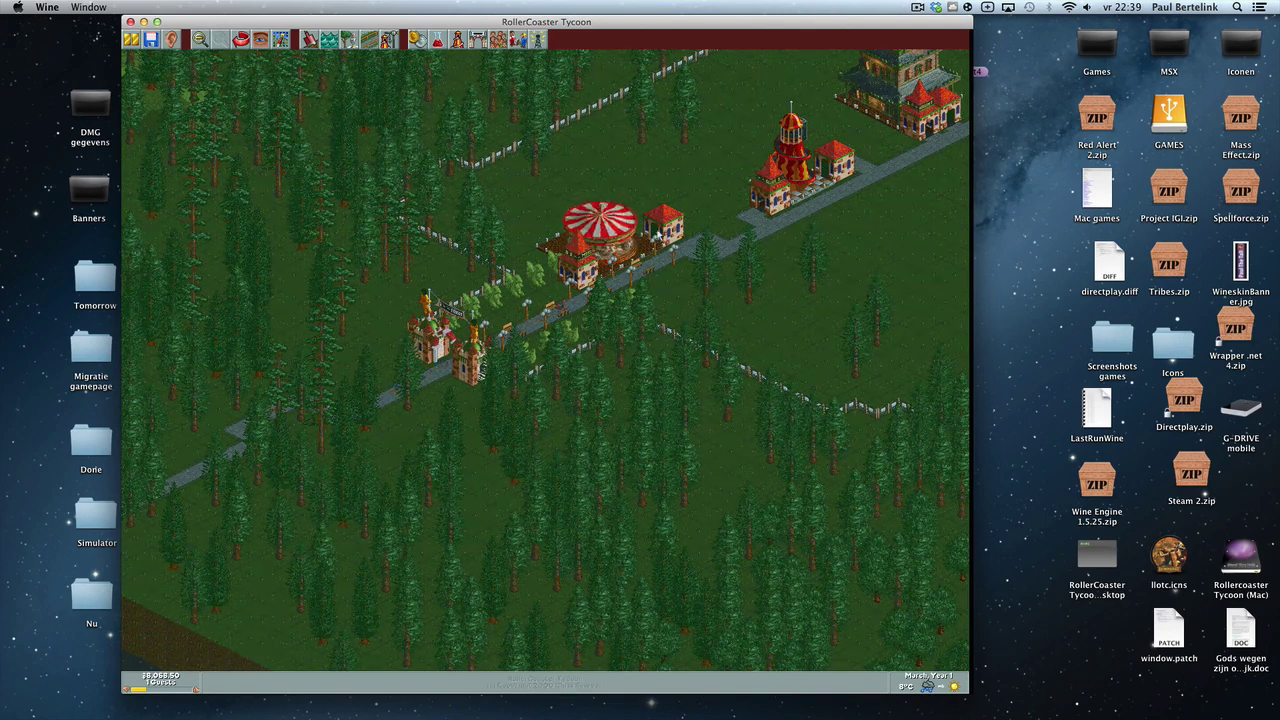
Scroll around the park with the arrow keys, ending back at the rides.
key(Down)
key(Left)
key(Up)
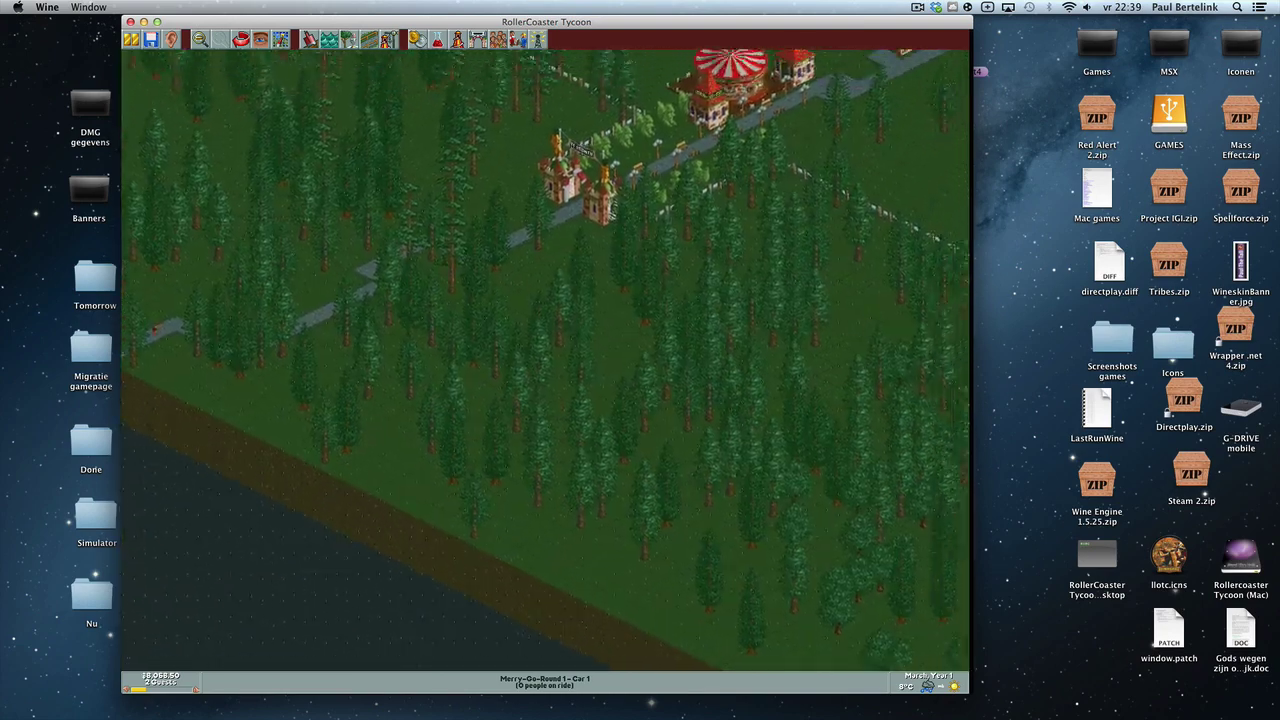
key(Up)
key(Right)
key(Up)
key(Right)
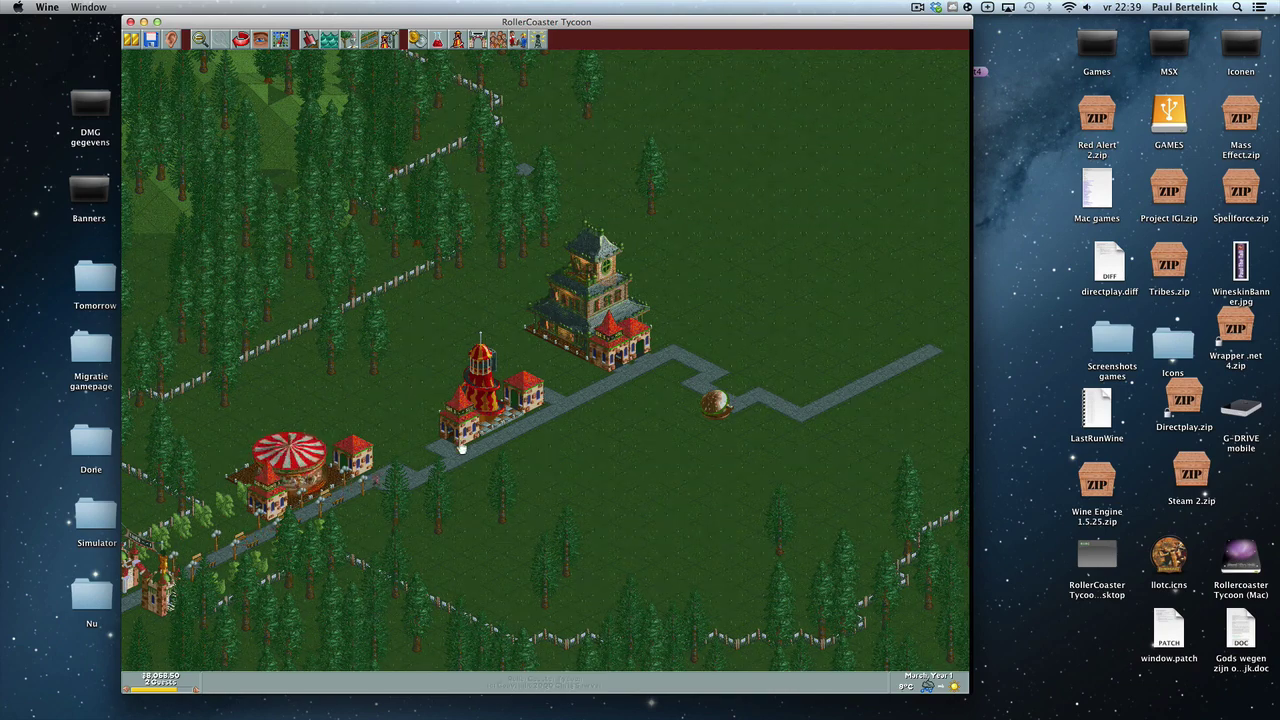
key(Down)
key(Right)
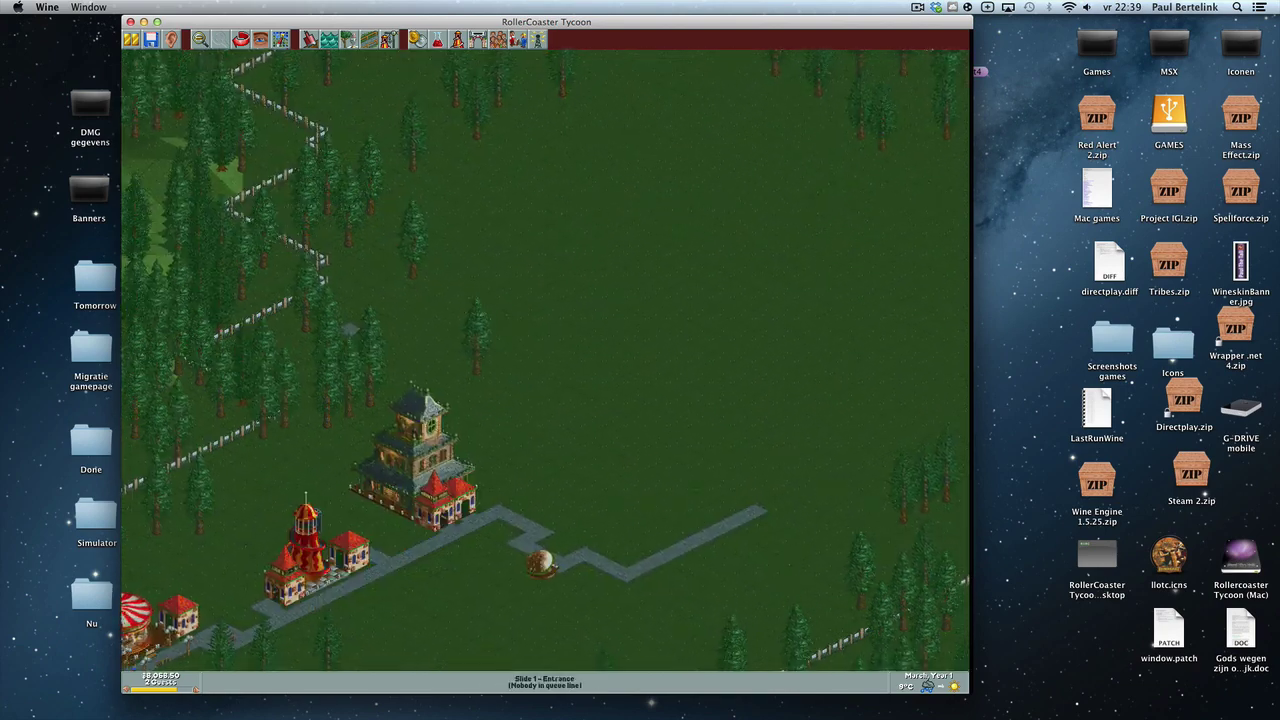
key(Down)
key(Left)
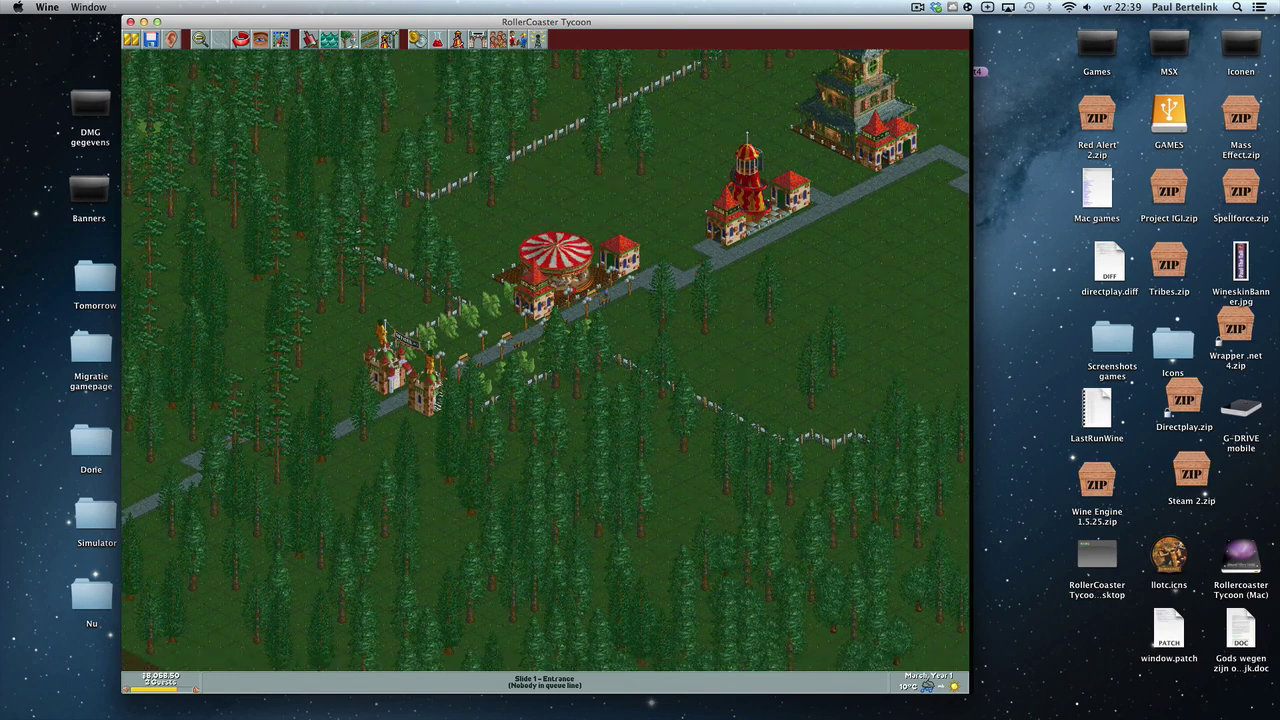
key(Up)
key(Up)
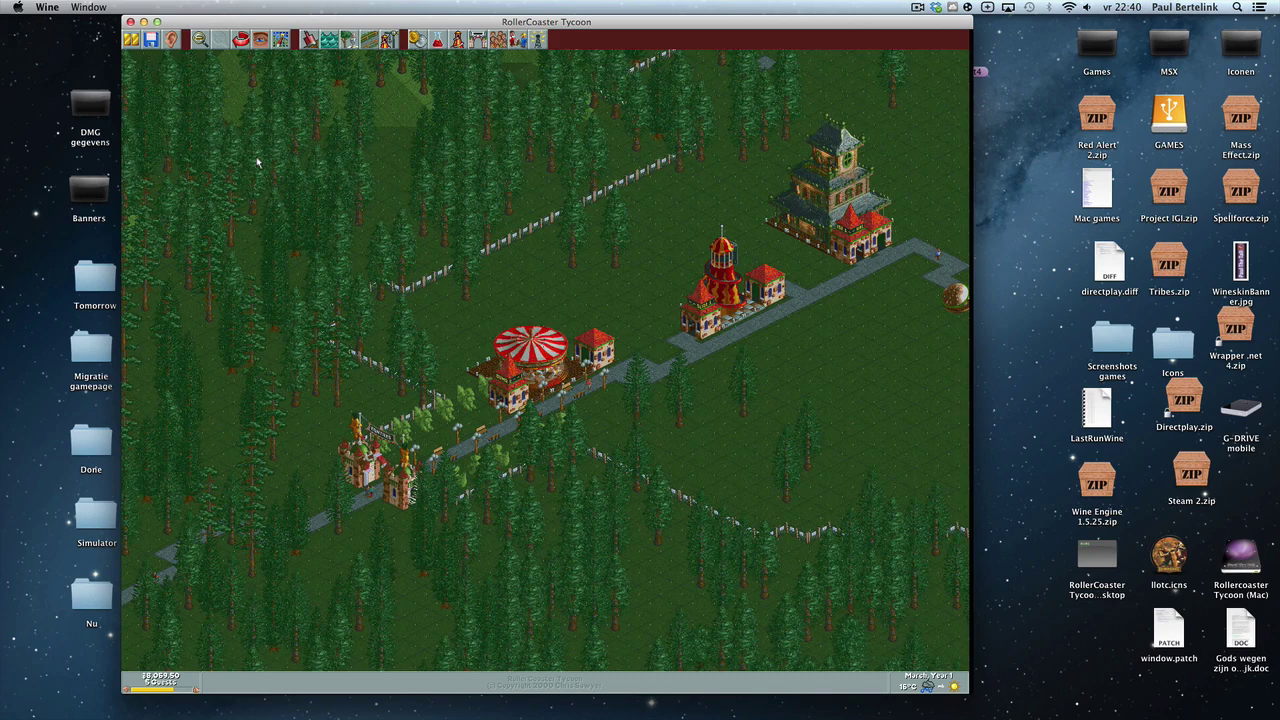
Set Display Mode to Window in Options, then enlarge the game window and shift it right.
click(151, 40)
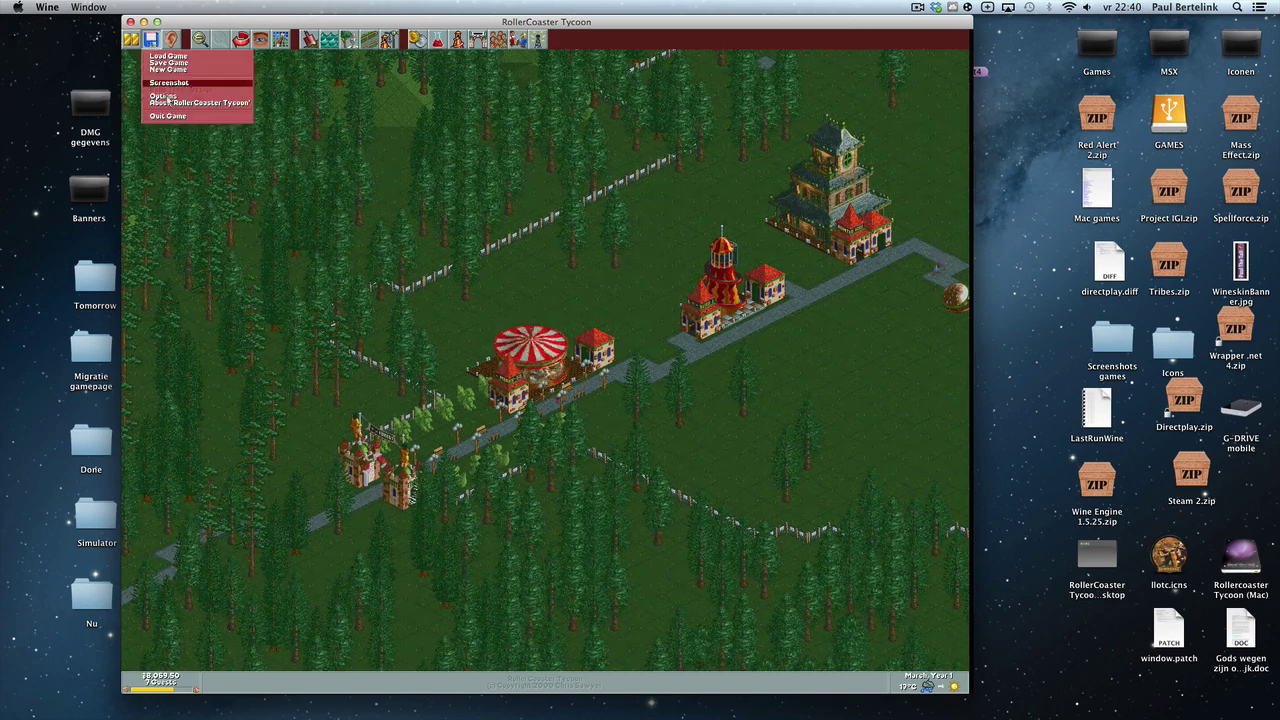
click(170, 96)
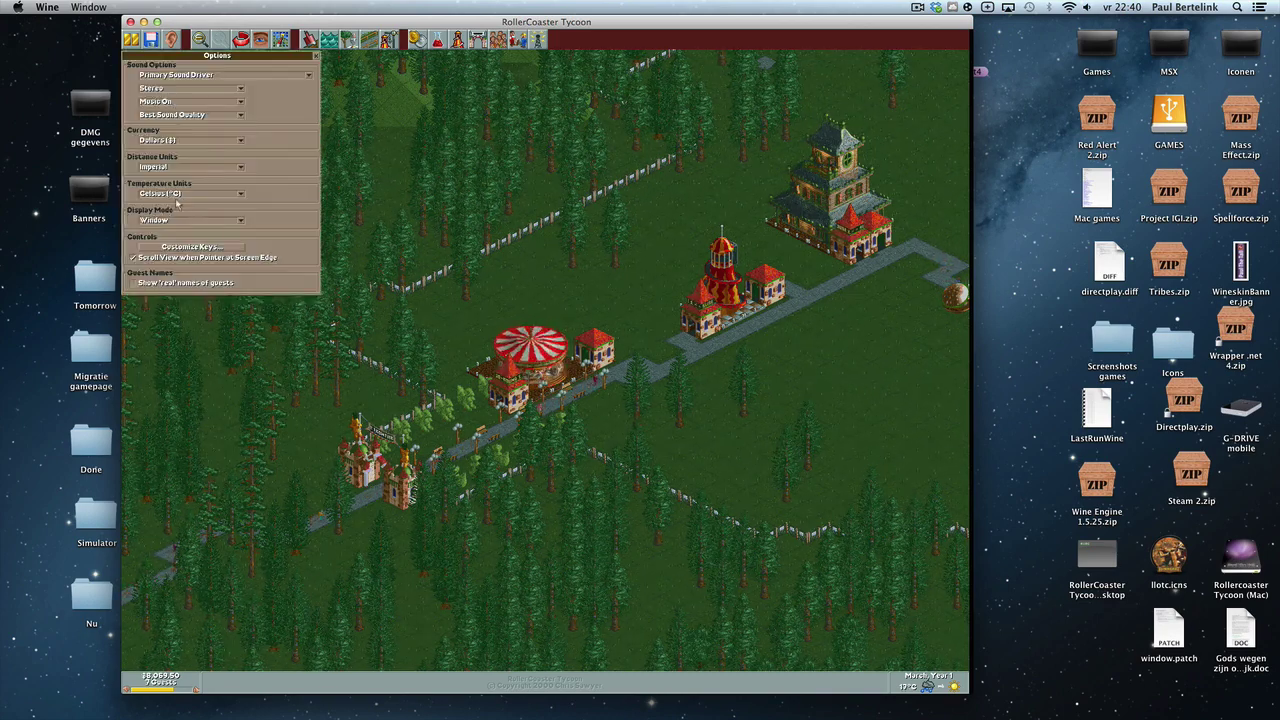
click(238, 221)
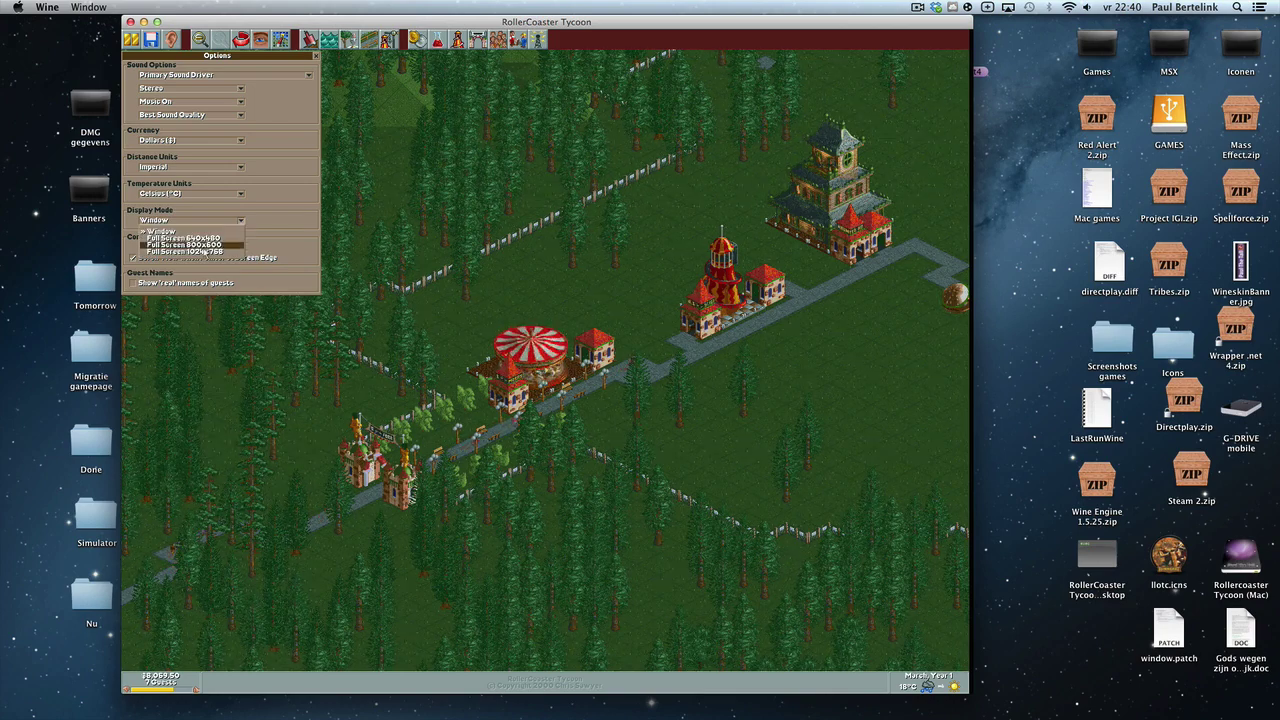
click(202, 252)
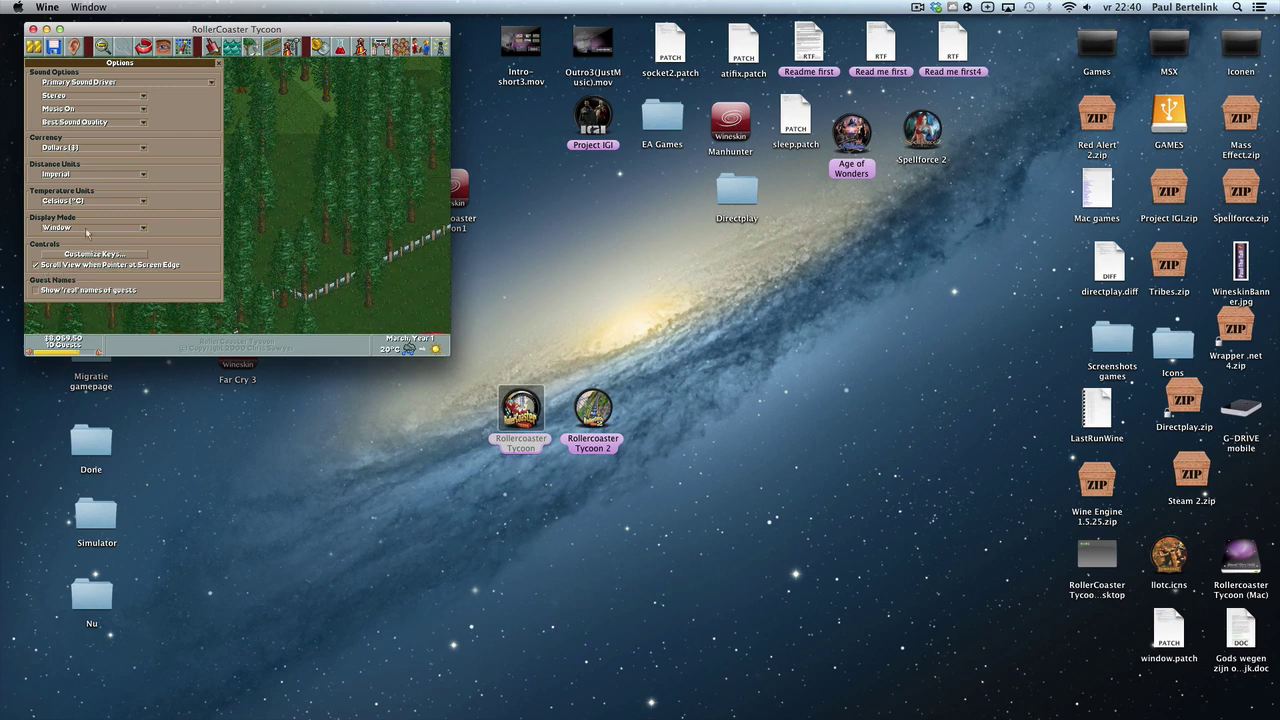
mouse_move(469, 364)
mouse_down()
mouse_move(880, 600)
mouse_move(872, 714)
mouse_move(900, 716)
mouse_move(880, 702)
mouse_up()
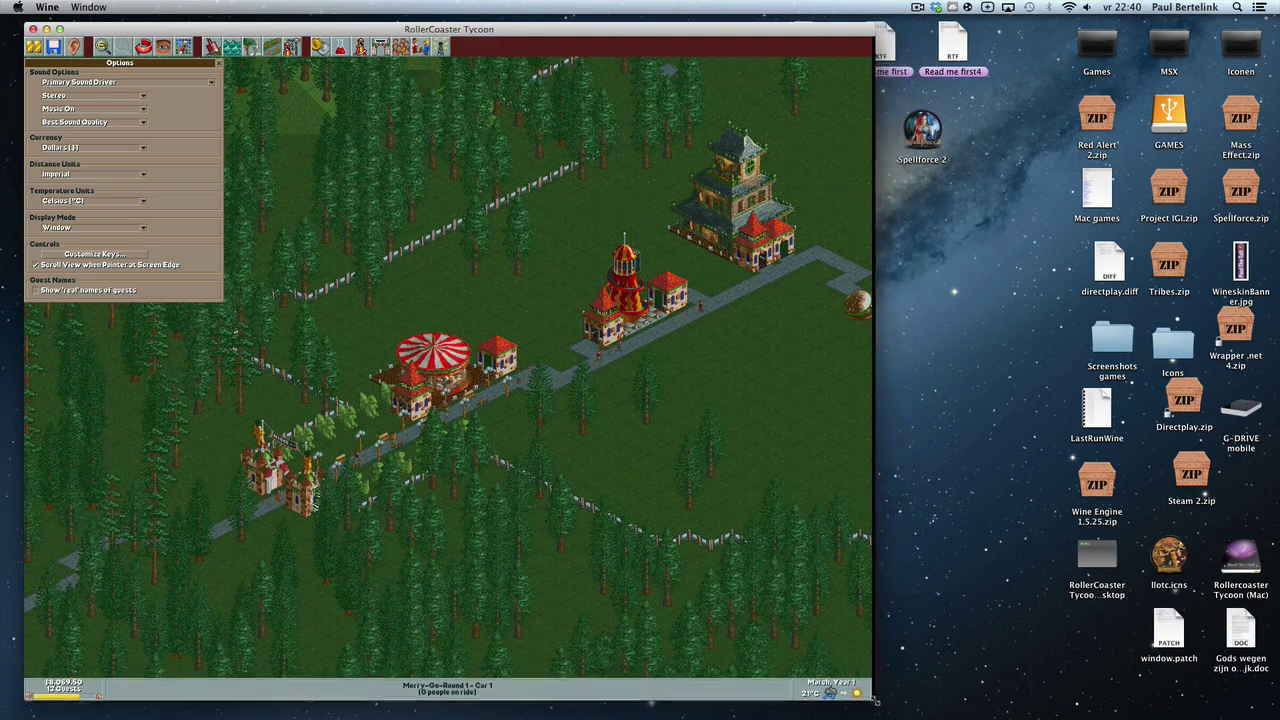
drag(586, 36, 728, 33)
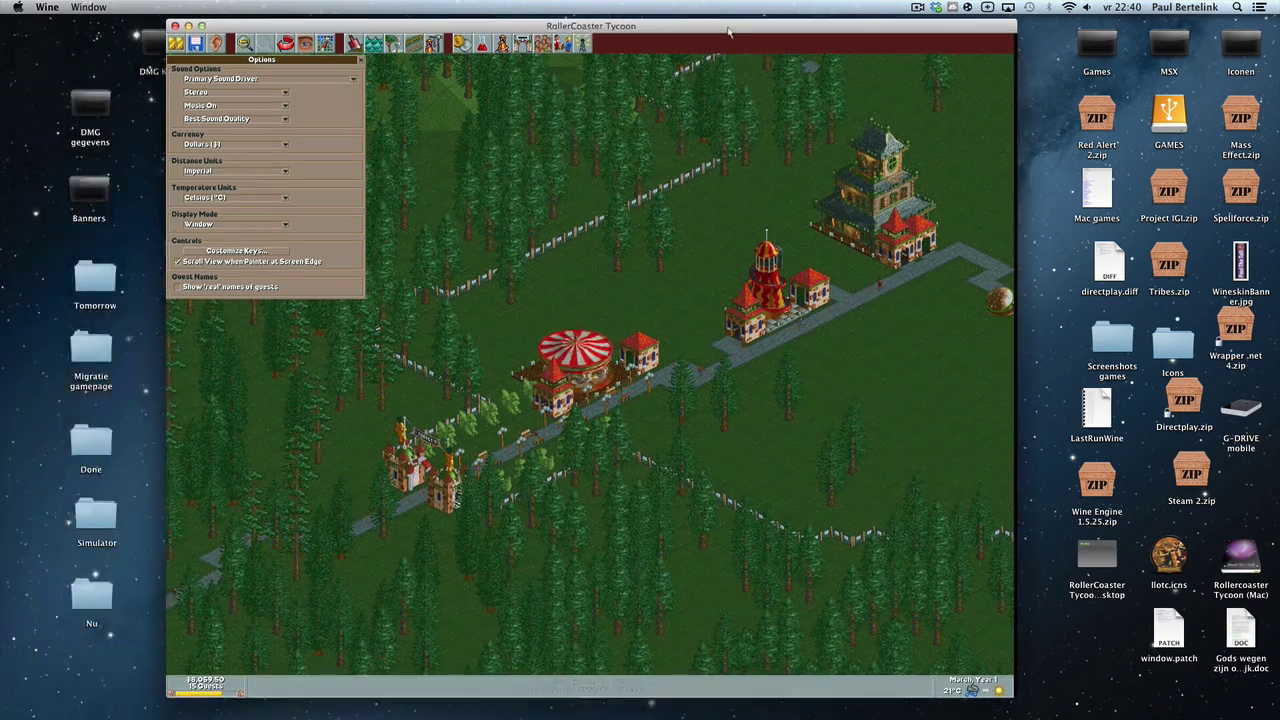
click(361, 60)
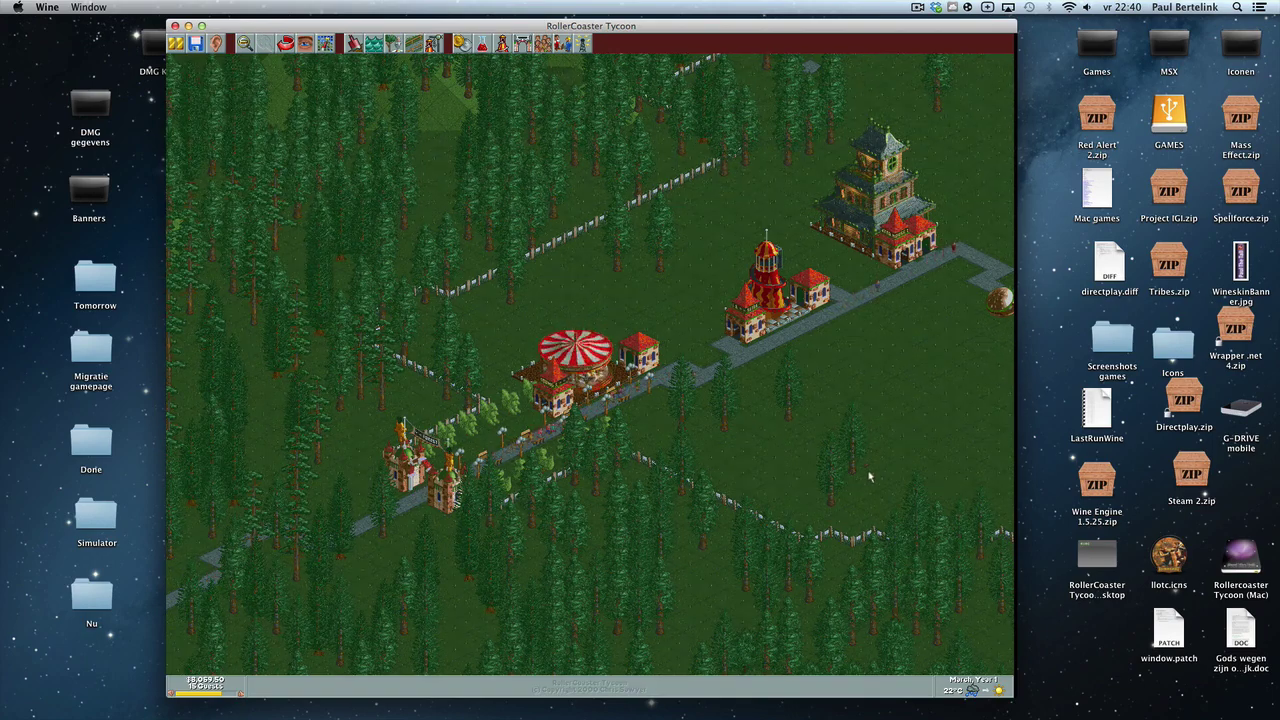
Pan across the forest back to the park, then quit RollerCoaster Tycoon choosing Don't Save Game.
drag(857, 423, 522, 338)
mouse_move(590, 364)
mouse_down()
mouse_move(560, 100)
mouse_move(600, 180)
mouse_move(590, 120)
mouse_move(530, 300)
mouse_move(610, 270)
mouse_move(760, 310)
mouse_move(920, 295)
mouse_up()
mouse_move(860, 560)
mouse_down()
mouse_move(560, 340)
mouse_move(540, 200)
mouse_move(773, 458)
mouse_move(758, 414)
mouse_up()
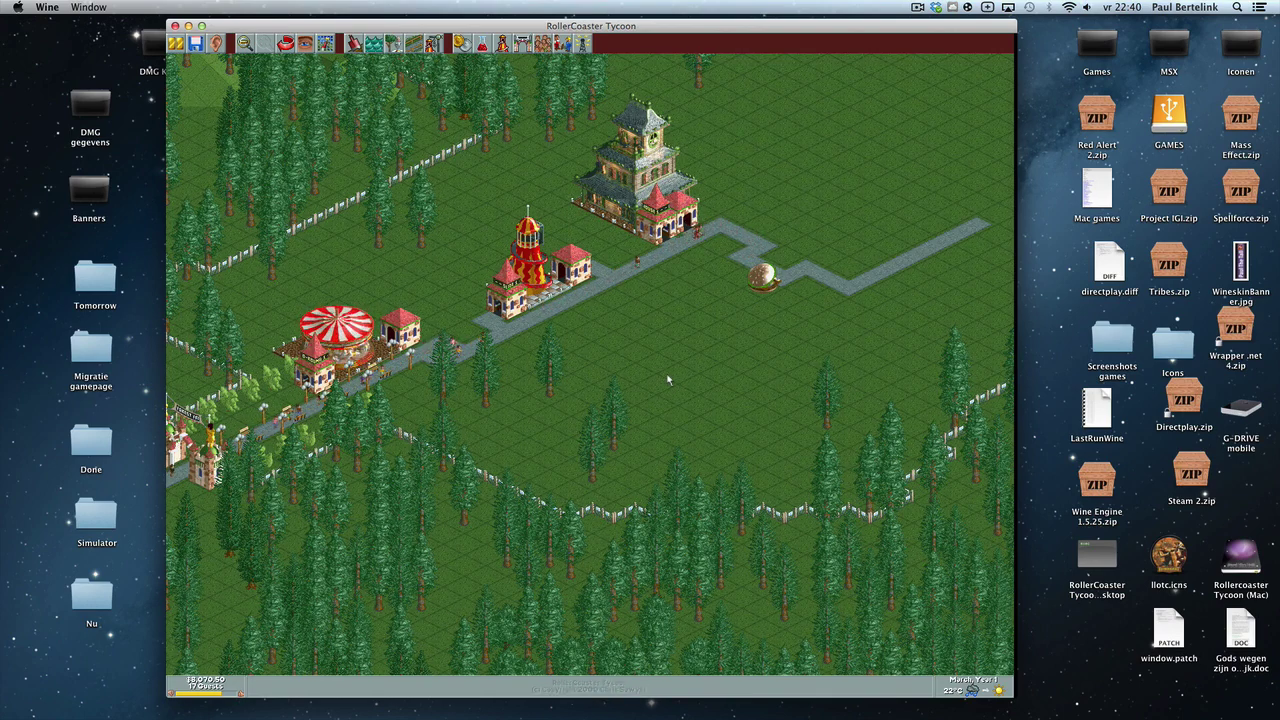
click(175, 25)
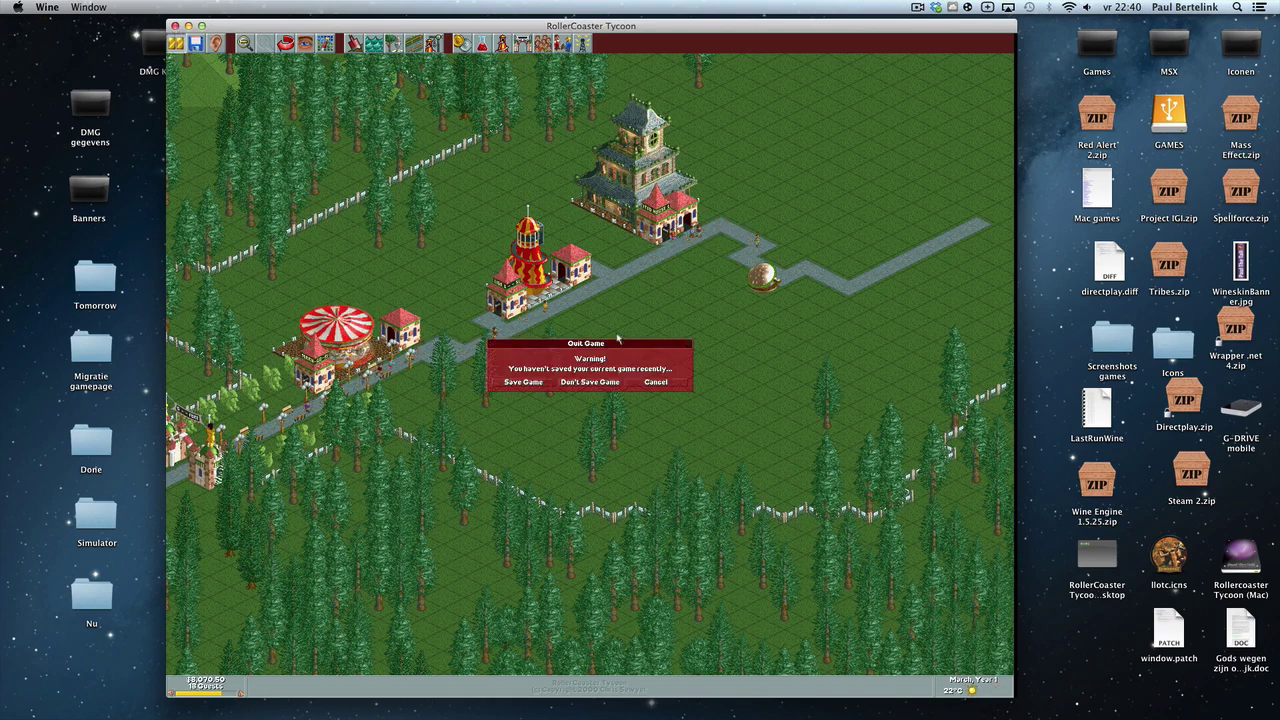
click(600, 384)
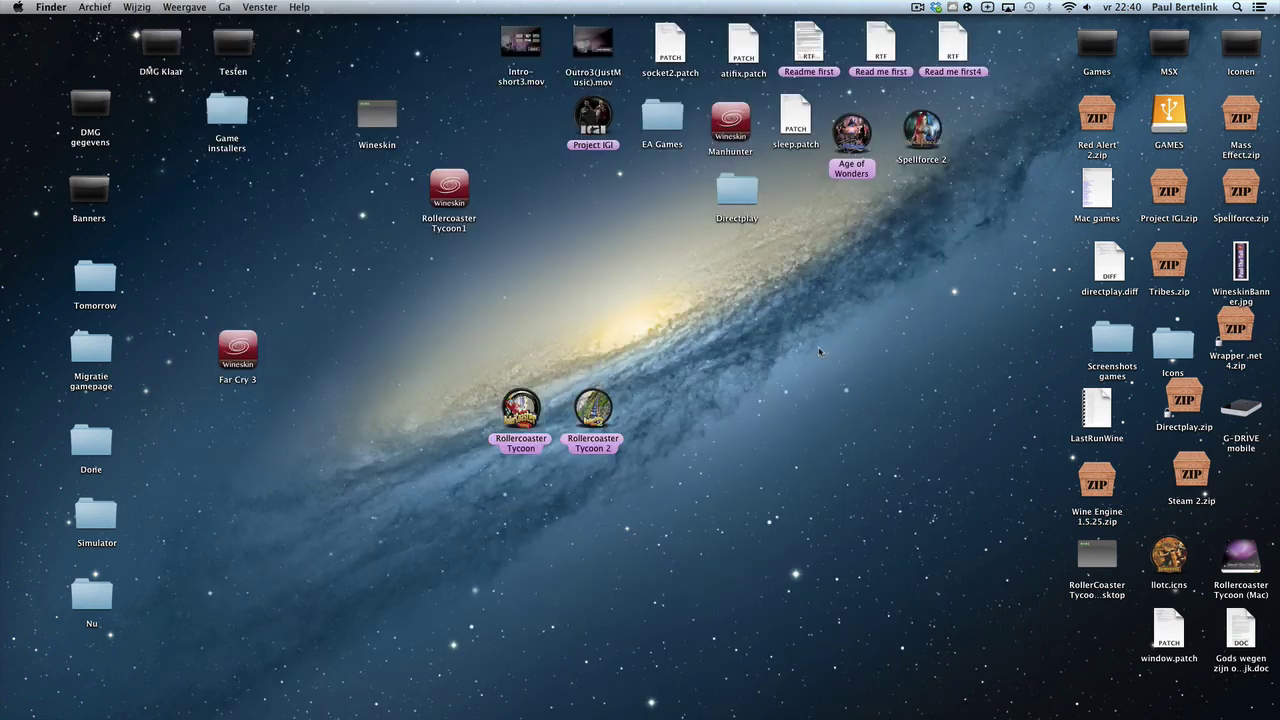